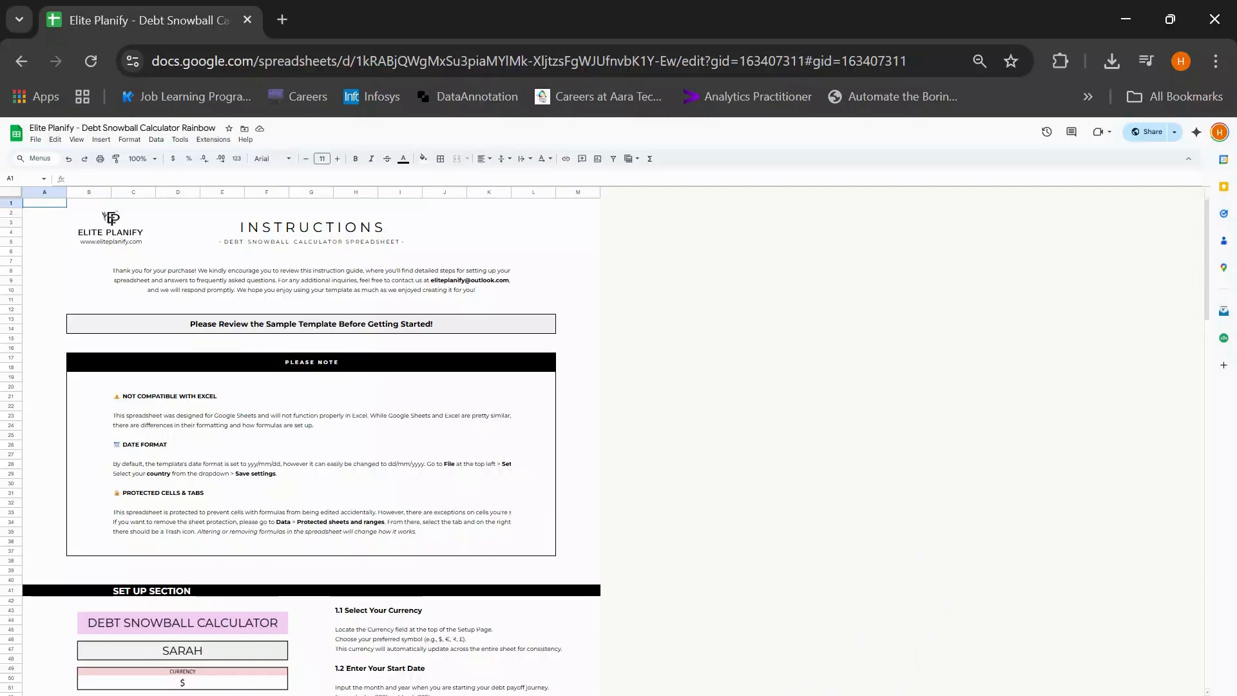
- Inspect the website link below the Elite Planify logo and look over the instructions sheet
click(104, 241)
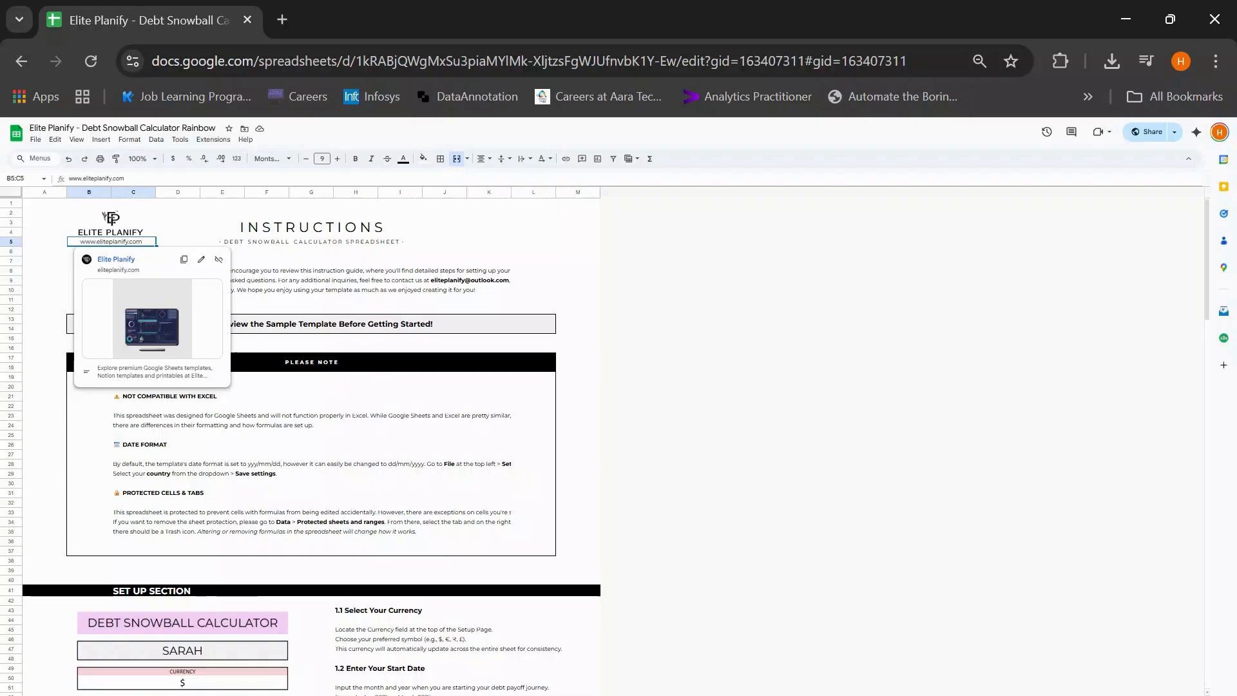
click(726, 388)
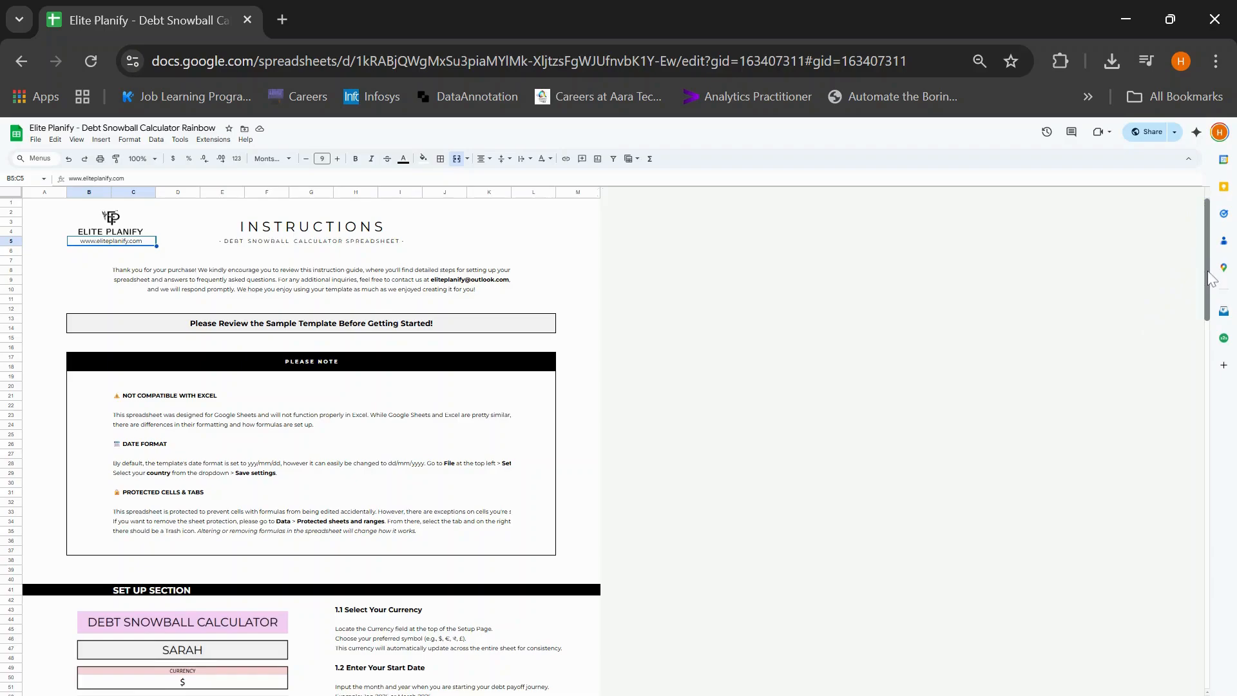
drag(1209, 280, 1205, 213)
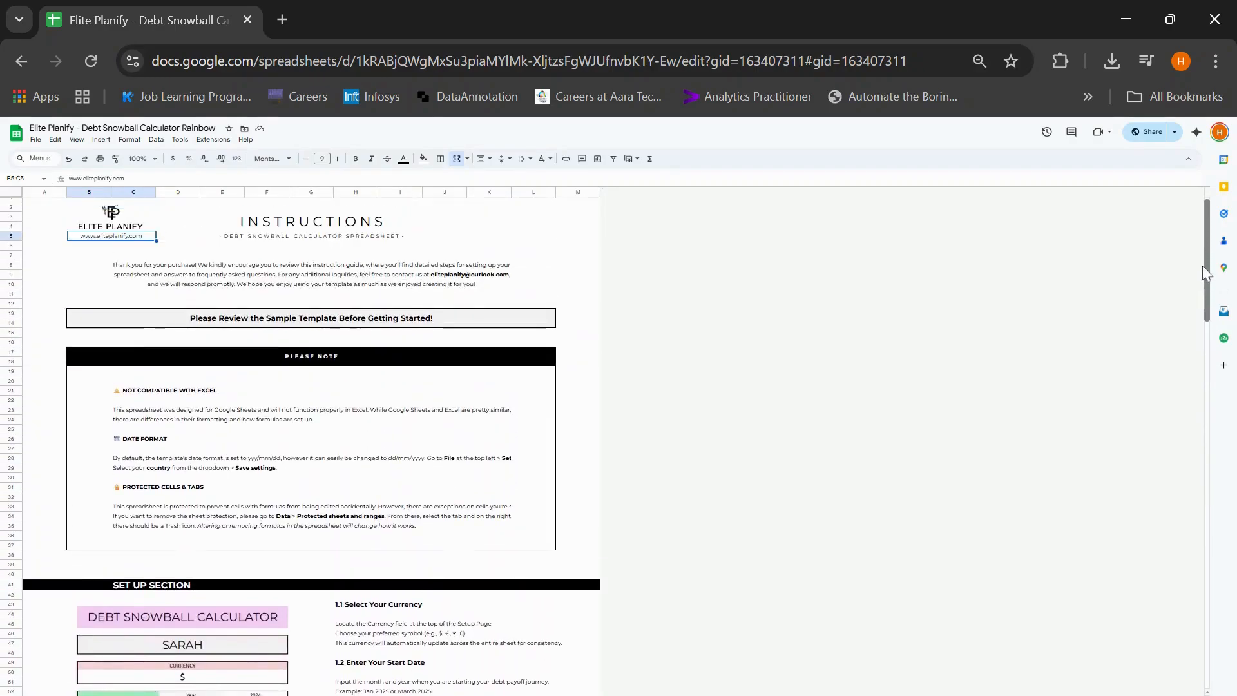
- Open the sample spreadsheet linked from the "Please Review the Sample Template Before Getting Started!" banner
click(516, 329)
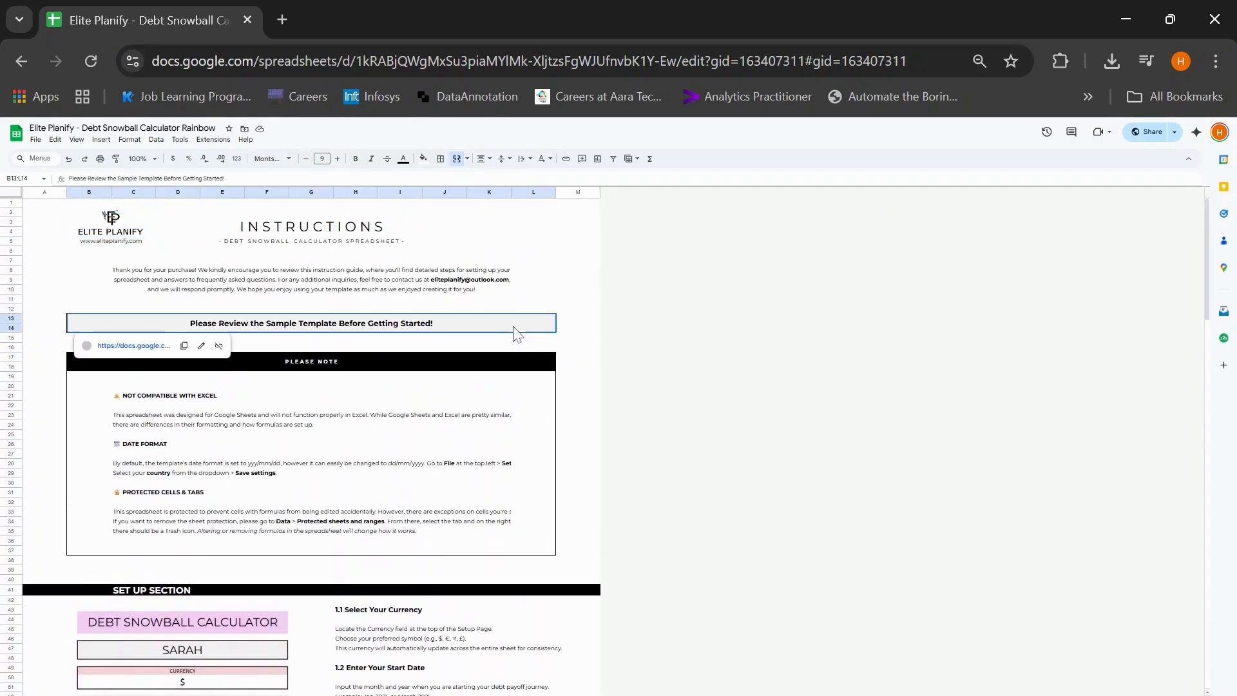
mouse_move(134, 354)
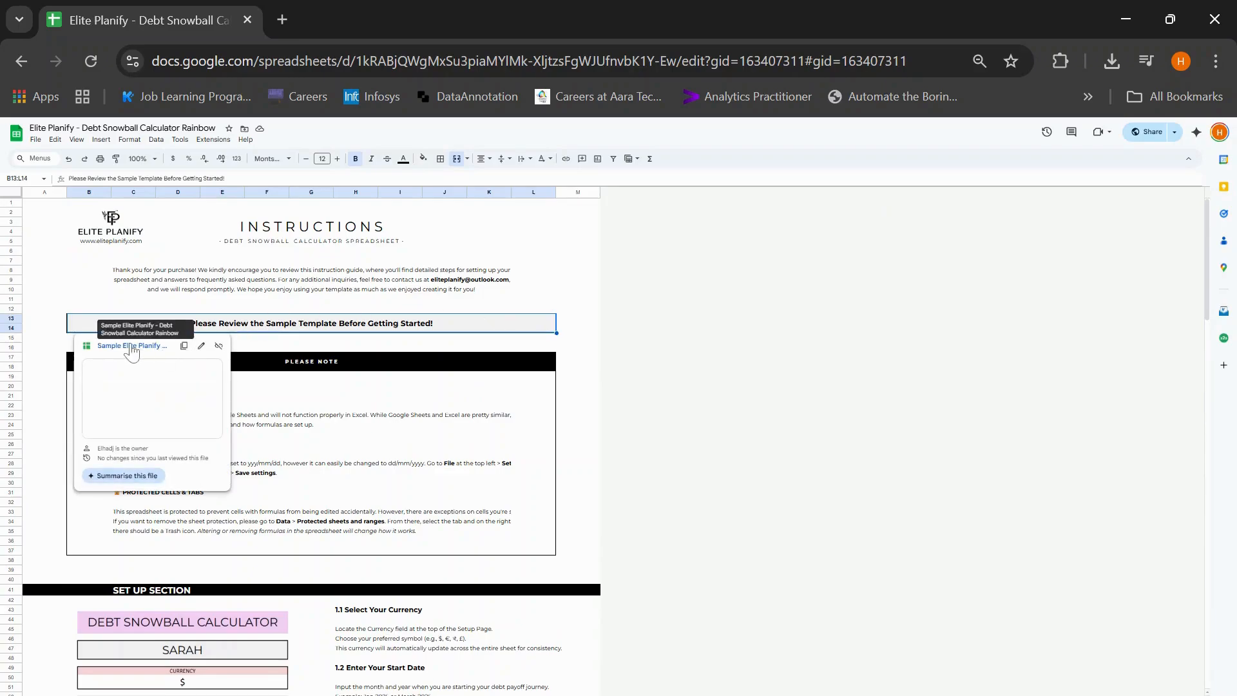
click(132, 349)
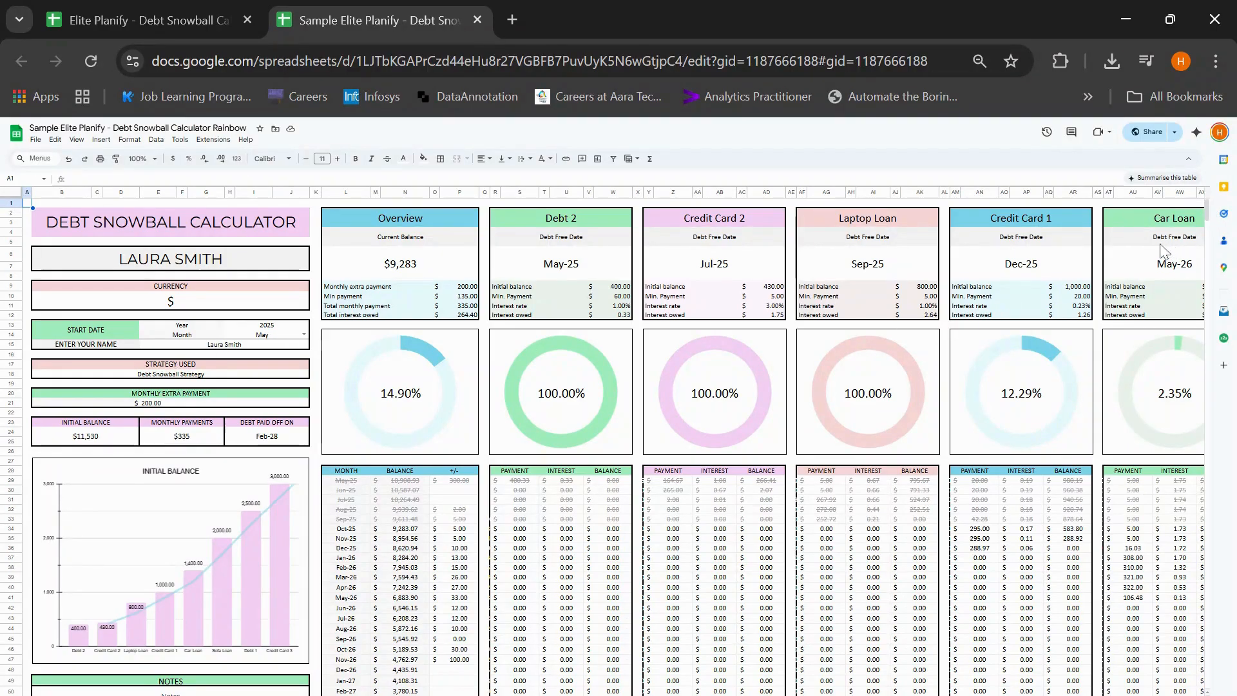
- Review the full layout of the sample debt snowball calculator at a reduced zoom and close the sample
key(ctrl+minus)
key(ctrl+minus)
key(ctrl+minus)
key(ctrl+minus)
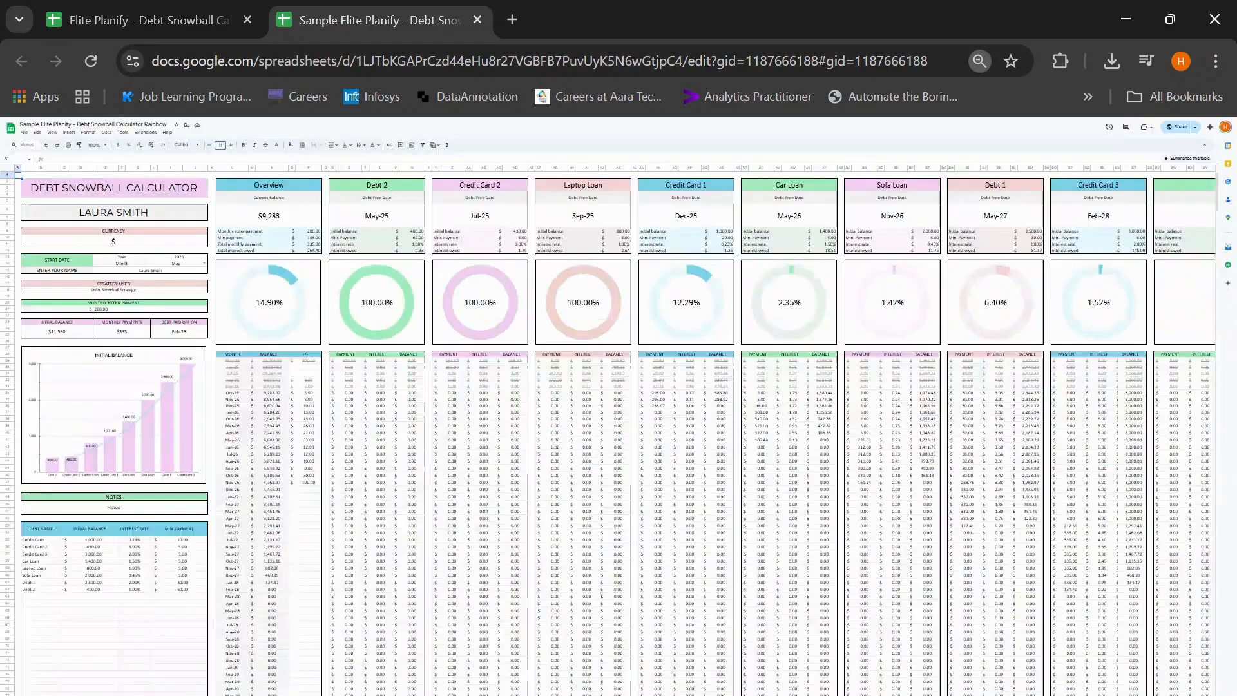
key(ctrl+0)
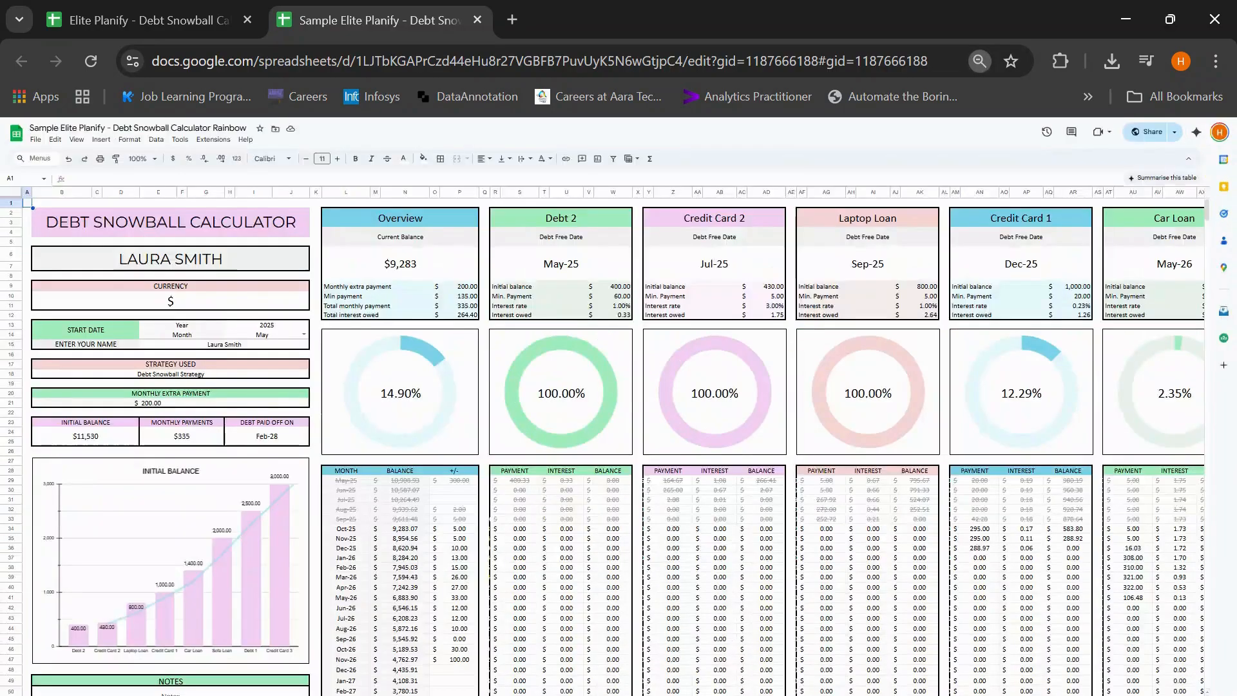
key(ctrl+0)
key(ctrl+minus)
key(ctrl+minus)
key(ctrl+minus)
click(477, 20)
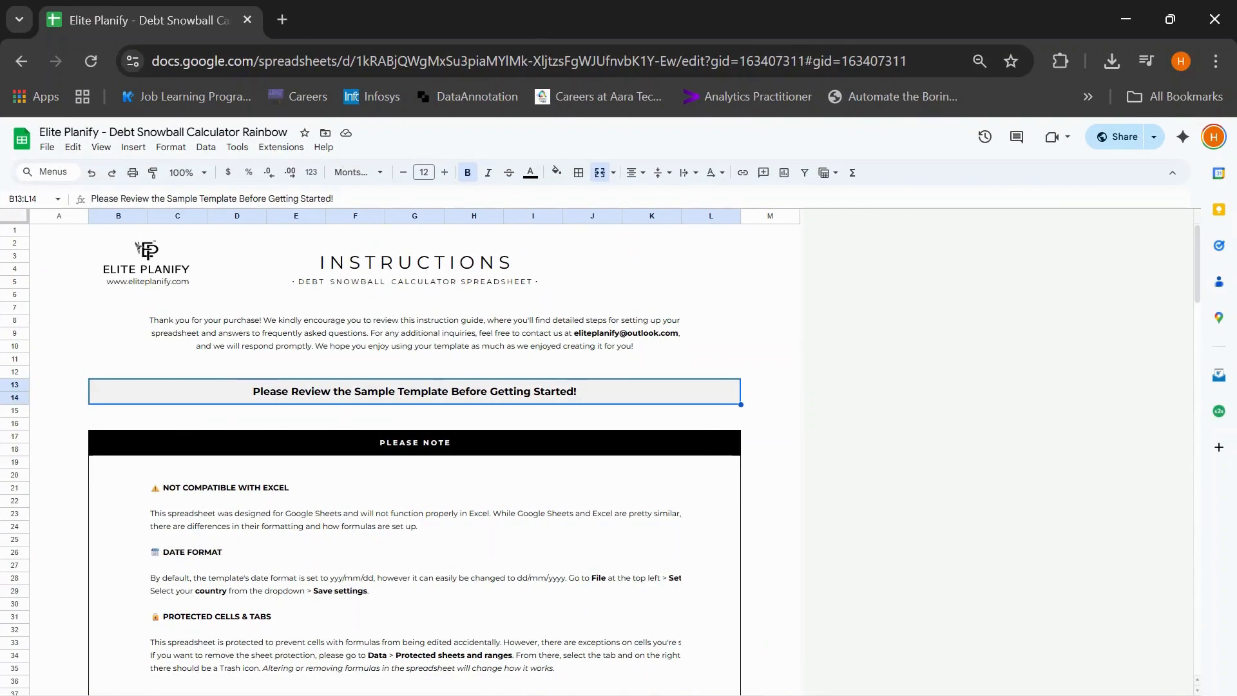
- Switch to the debt snowball calculator sheet and inspect the name heading's formula and the "ENTER YOUR NAME" row it refers to
key(ctrl+shift+Page_Down)
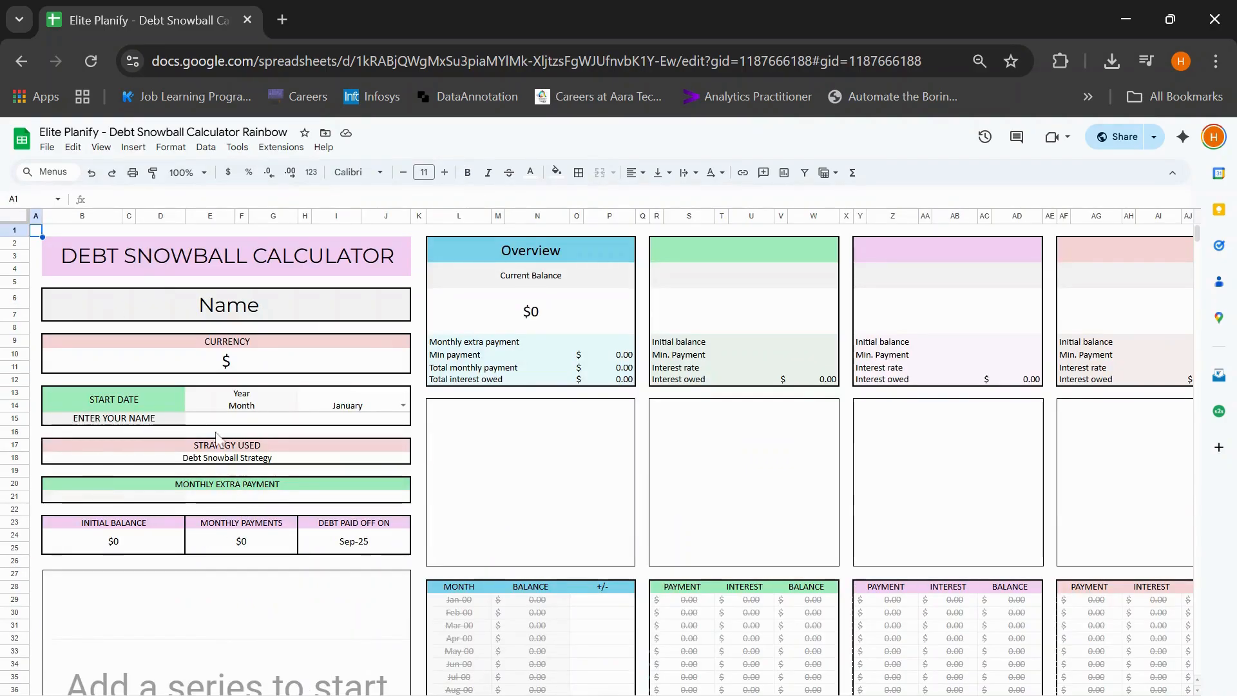
click(223, 317)
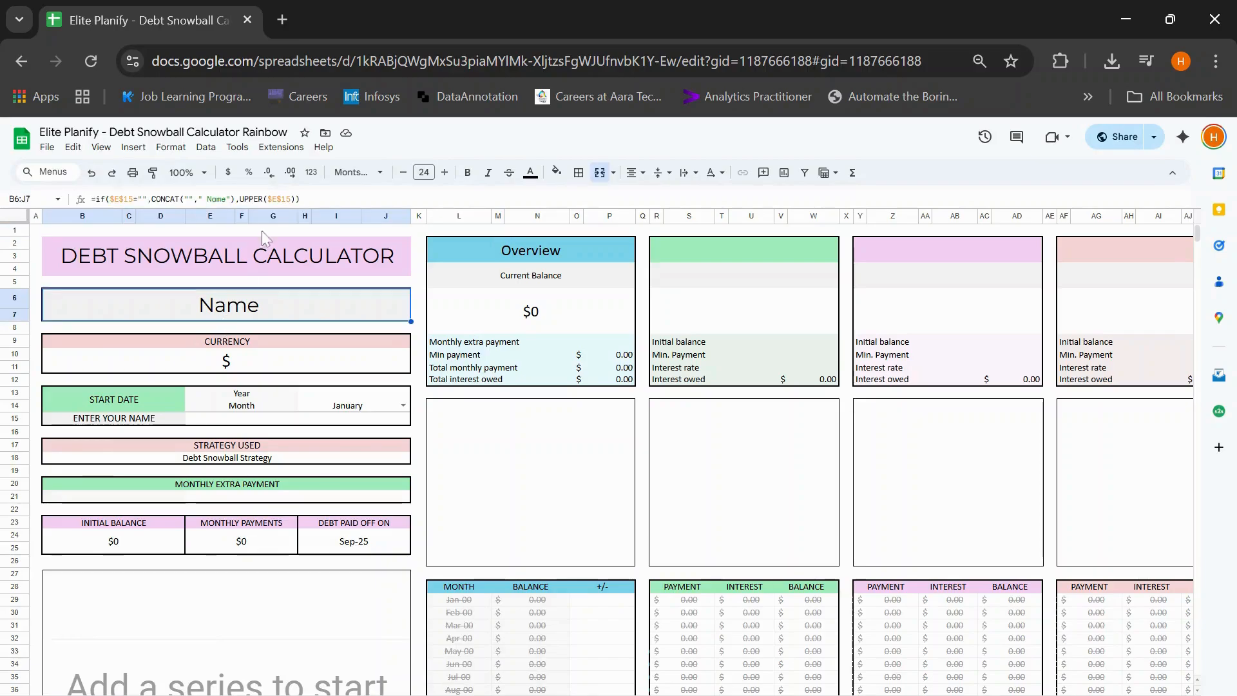
drag(300, 199, 91, 200)
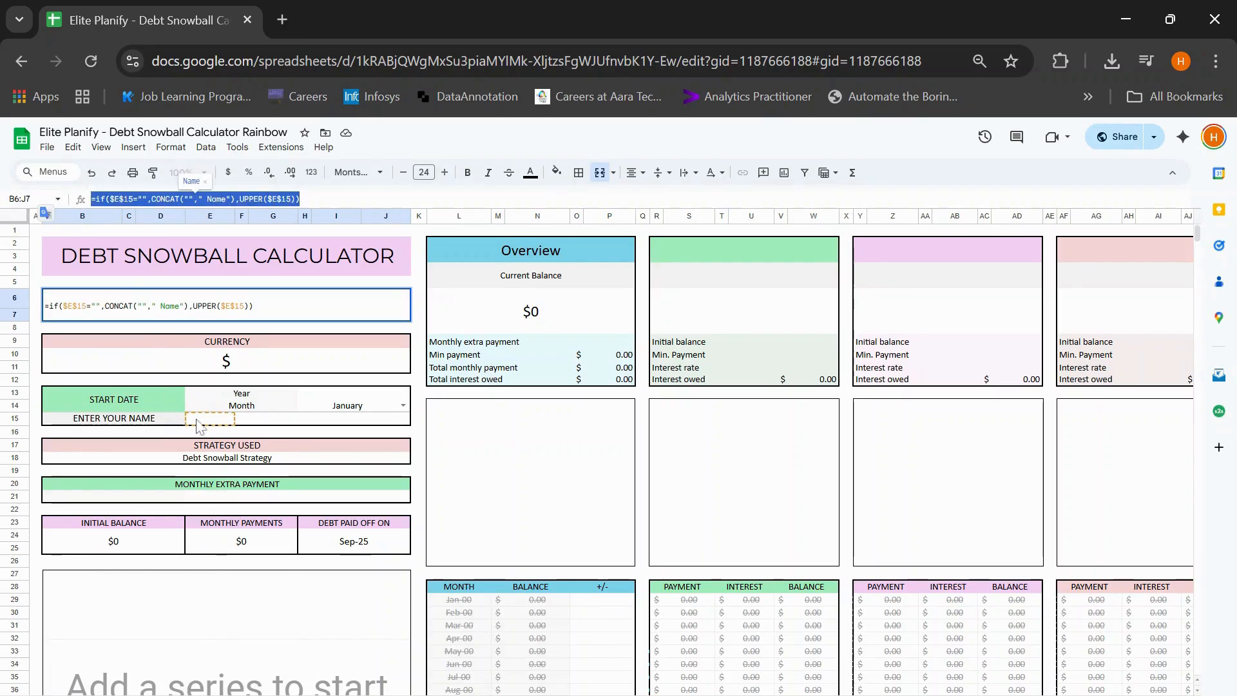
click(250, 424)
drag(250, 424, 161, 426)
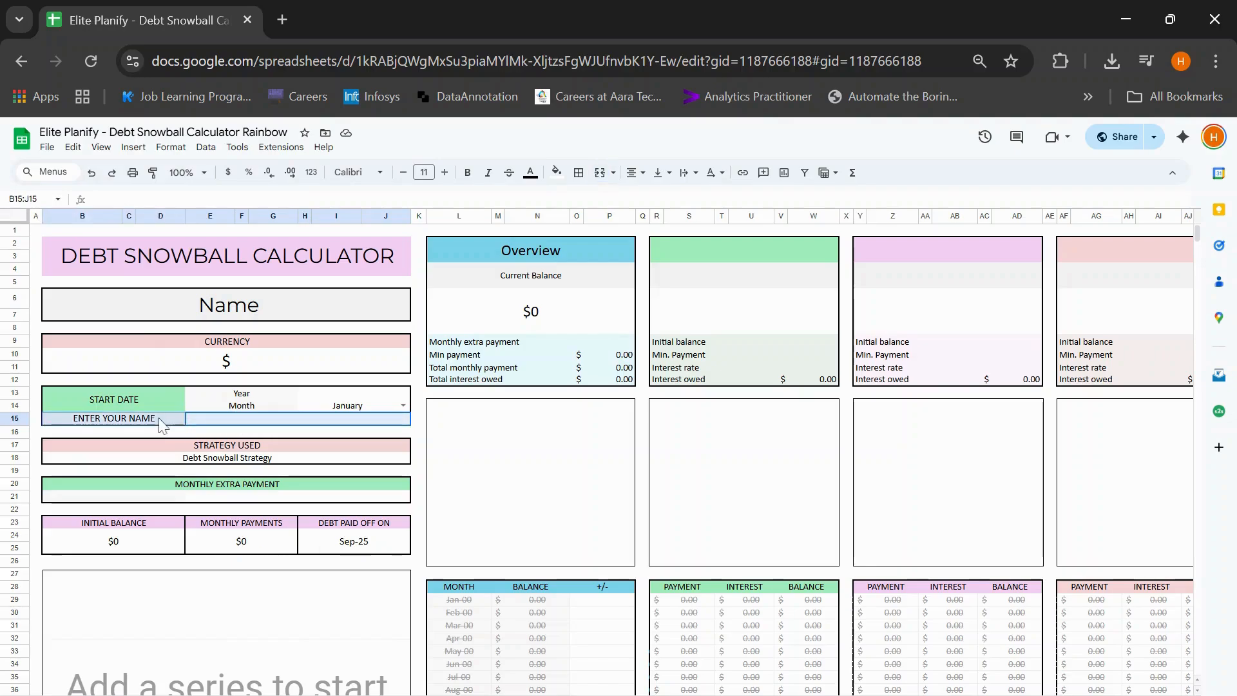
- Enter the person's full name in the "ENTER YOUR NAME" row and accept the protected-range edit
click(208, 427)
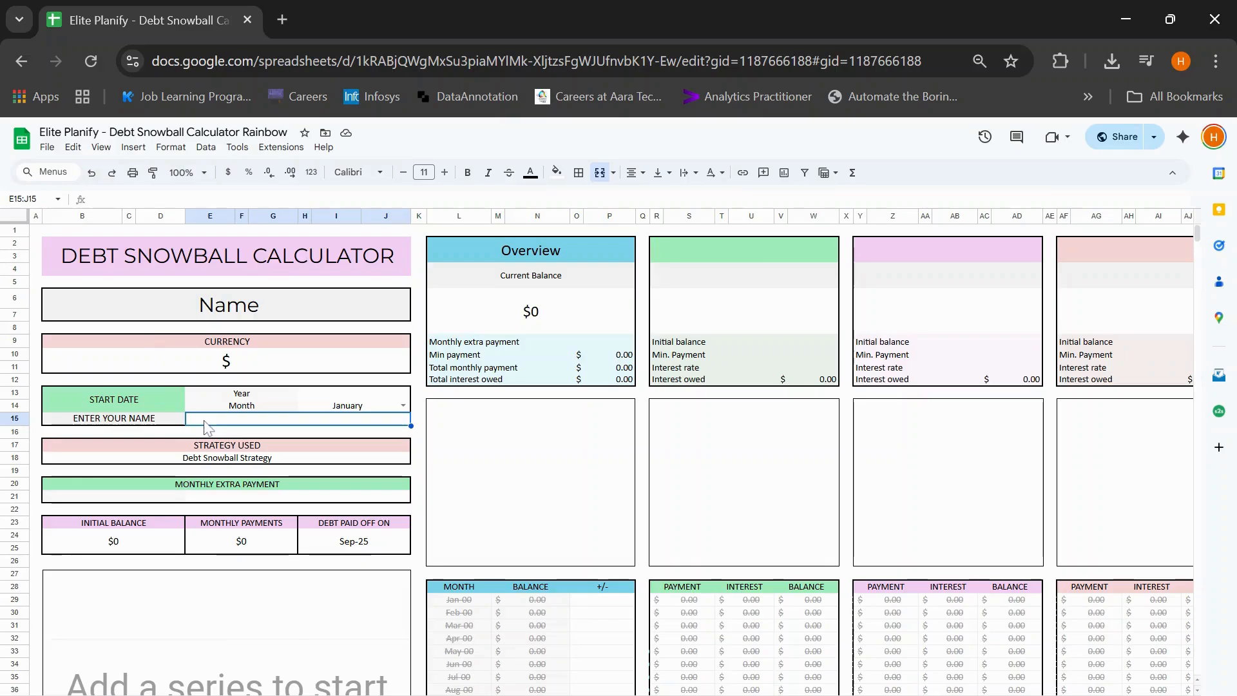
text(Sarah)
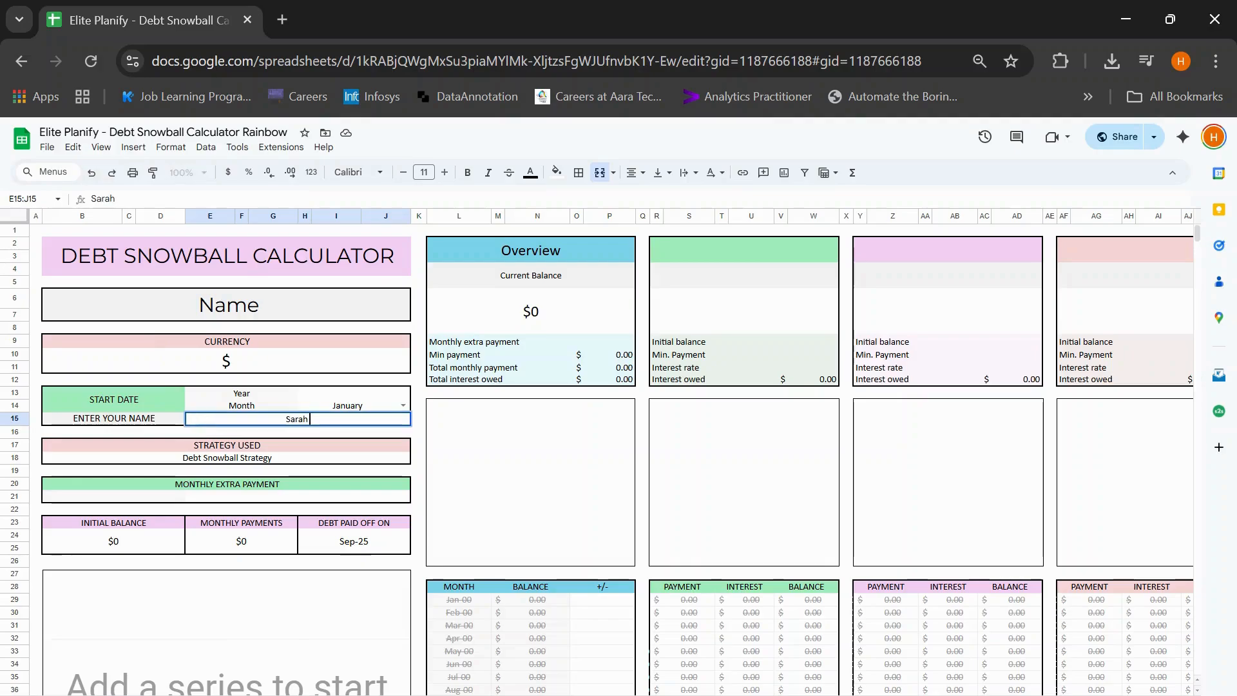
text( Smith)
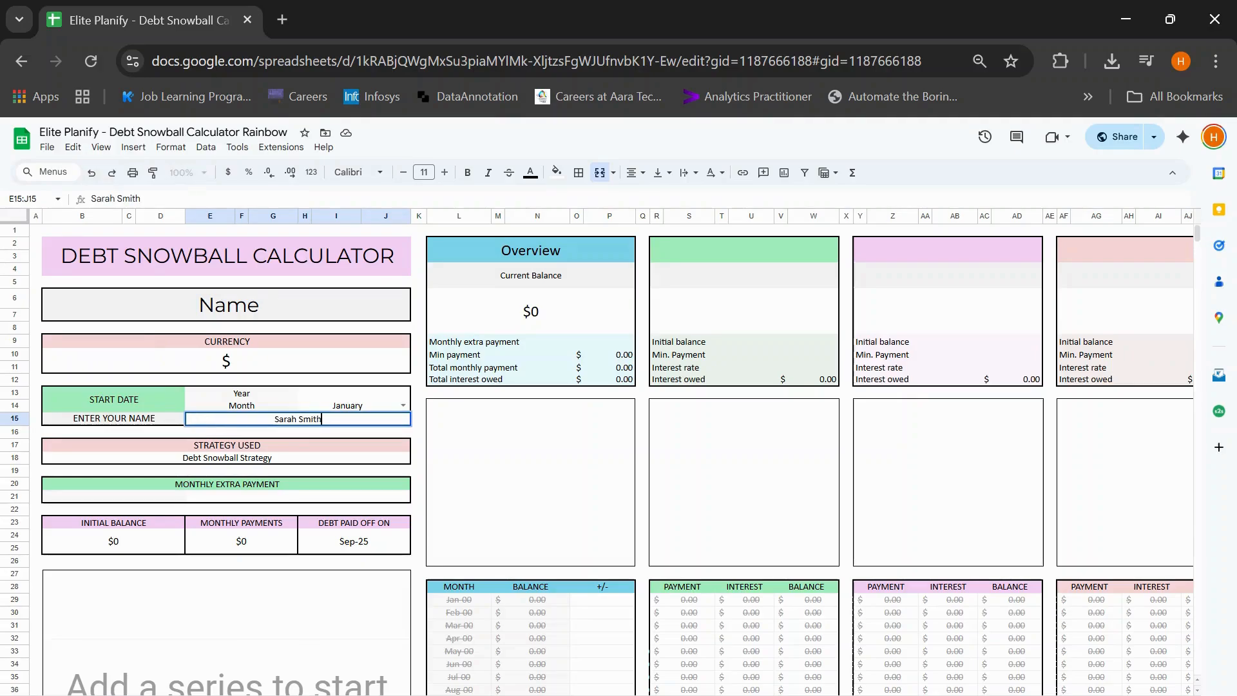
key(Return)
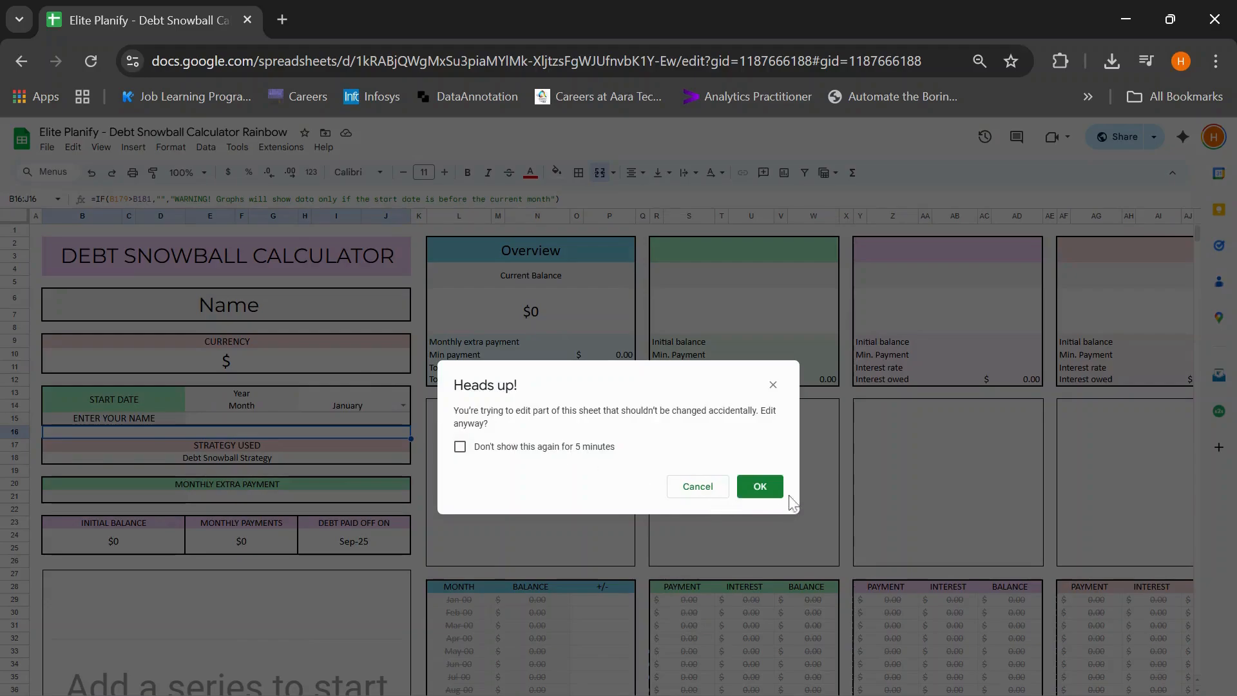
click(774, 495)
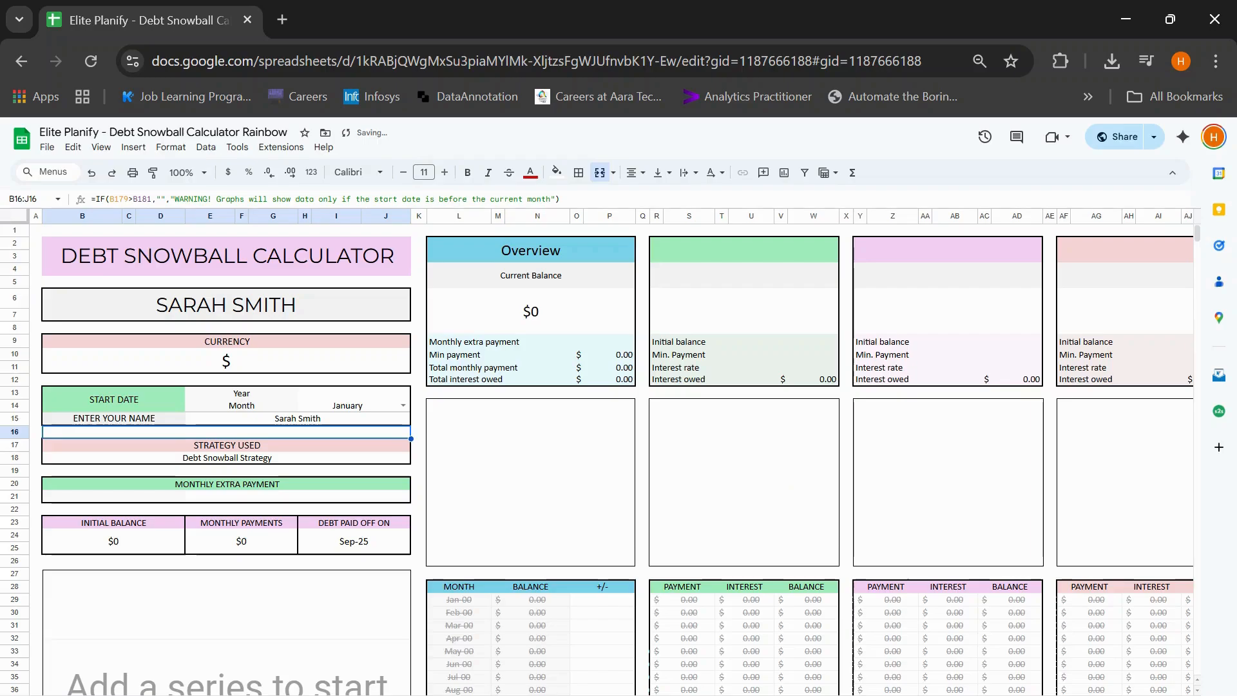
- Set the calculator's currency symbol to € and accept the protected-range edit
click(373, 365)
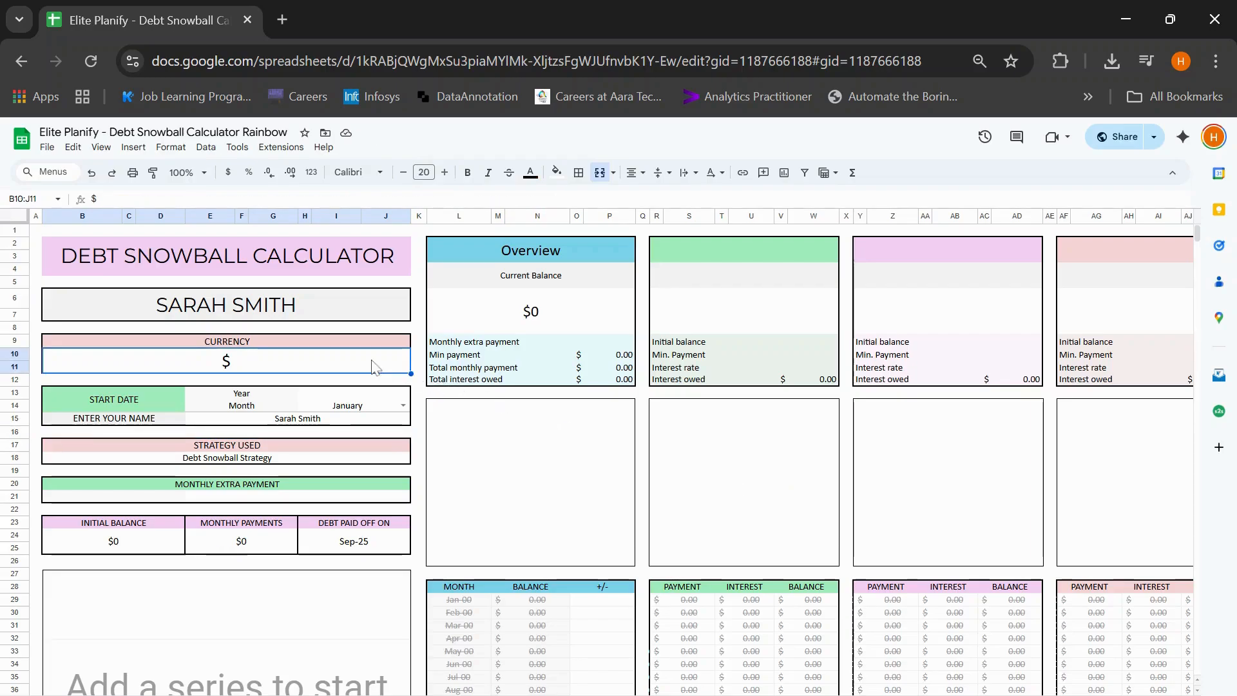
double_click(372, 364)
key(BackSpace)
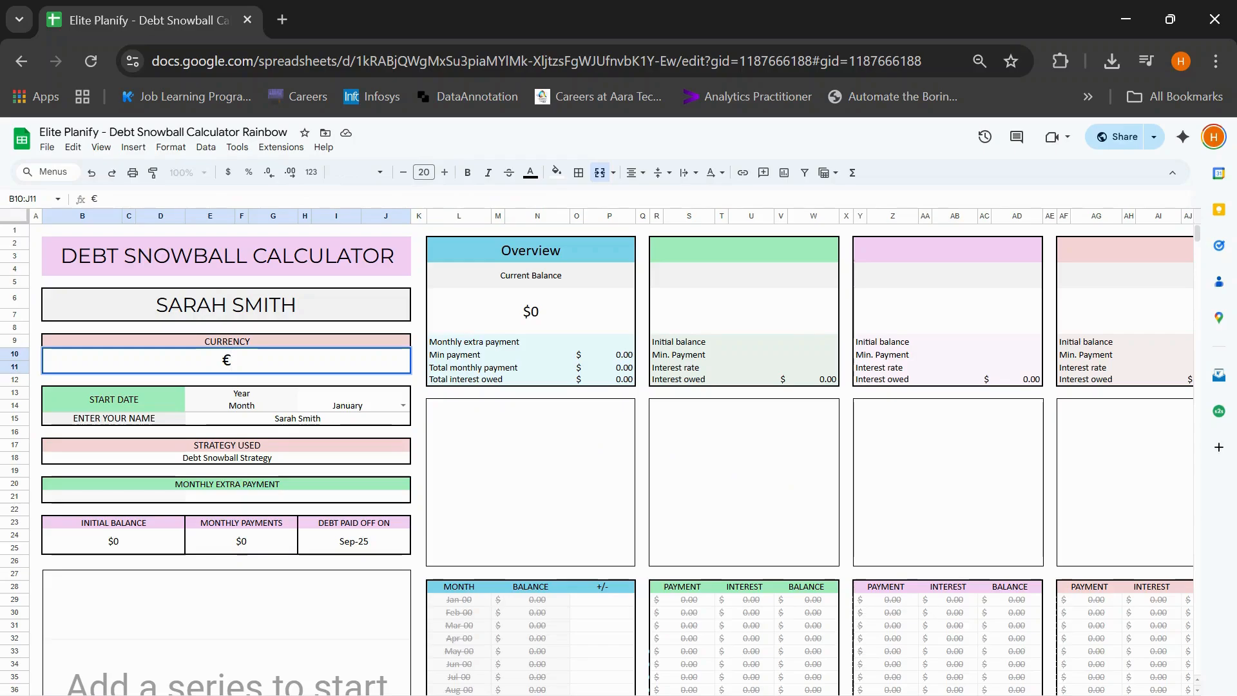
key(Return)
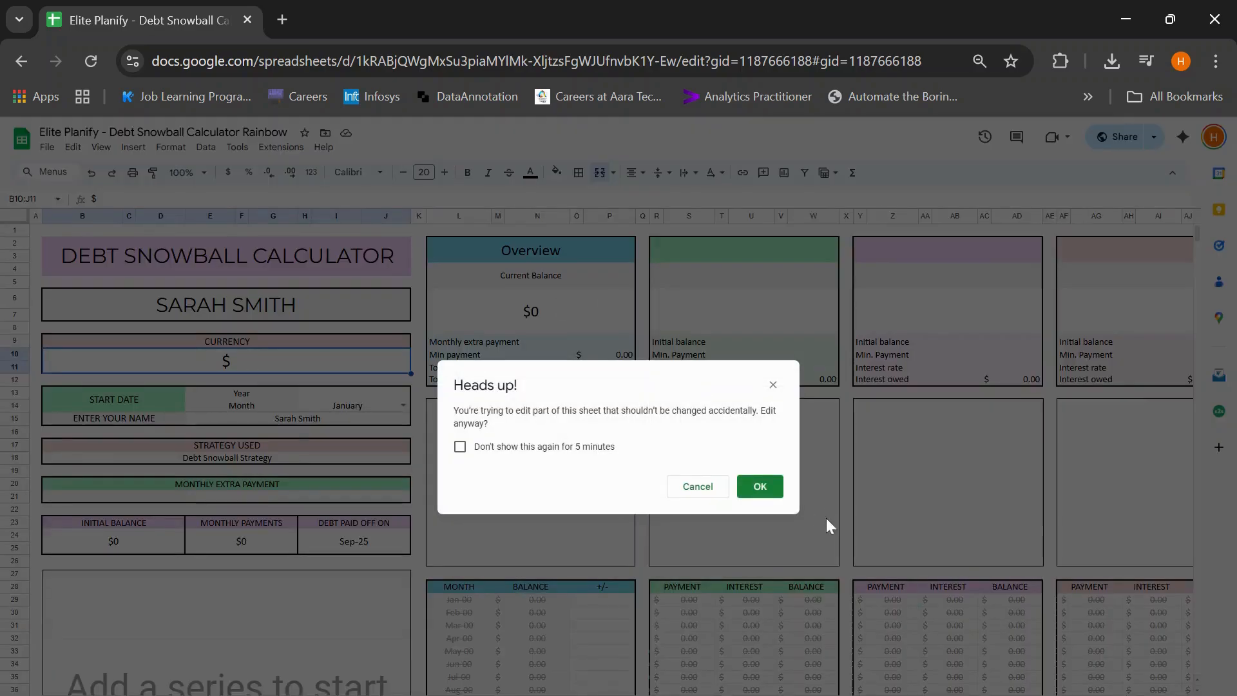
click(761, 486)
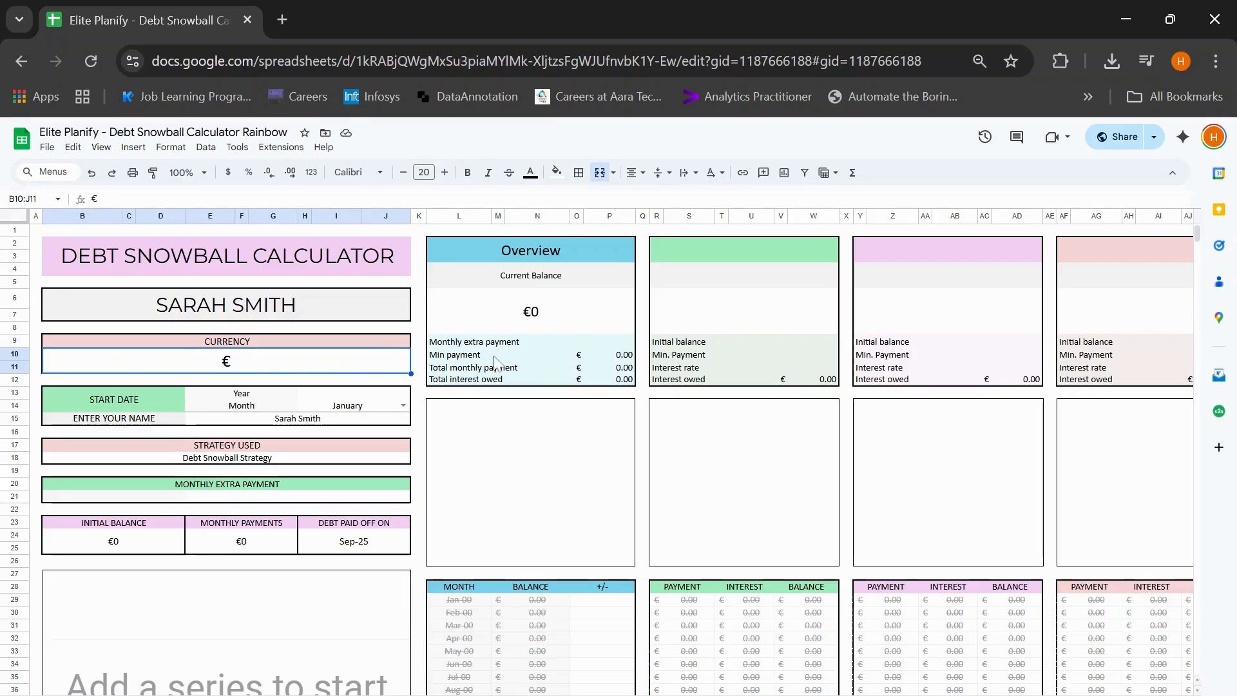
- Inspect the formulas behind the Overview's total monthly payment and the monthly balance column
click(608, 368)
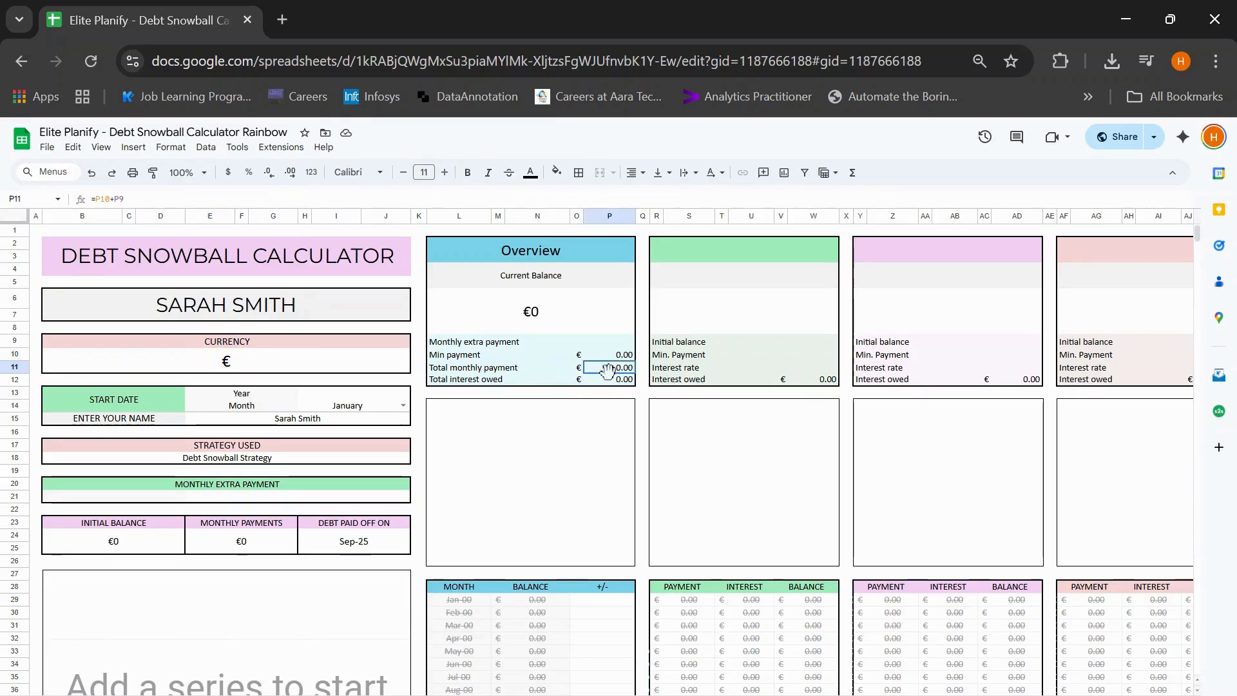
click(81, 200)
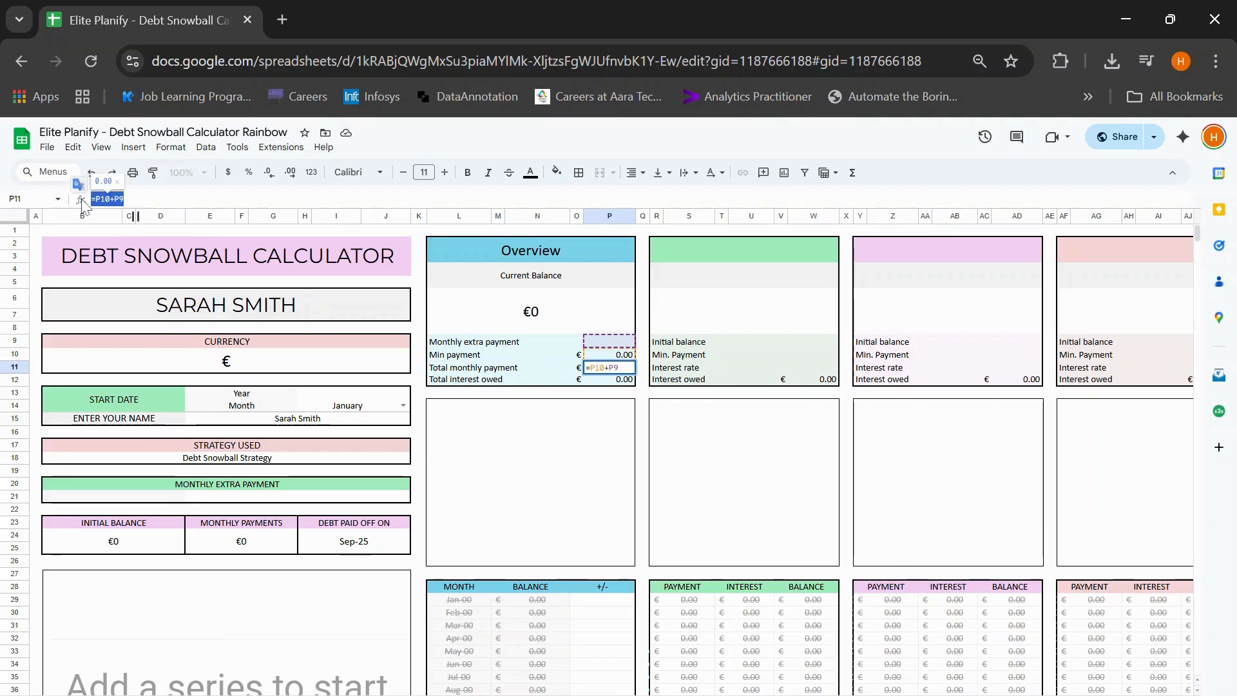
click(534, 627)
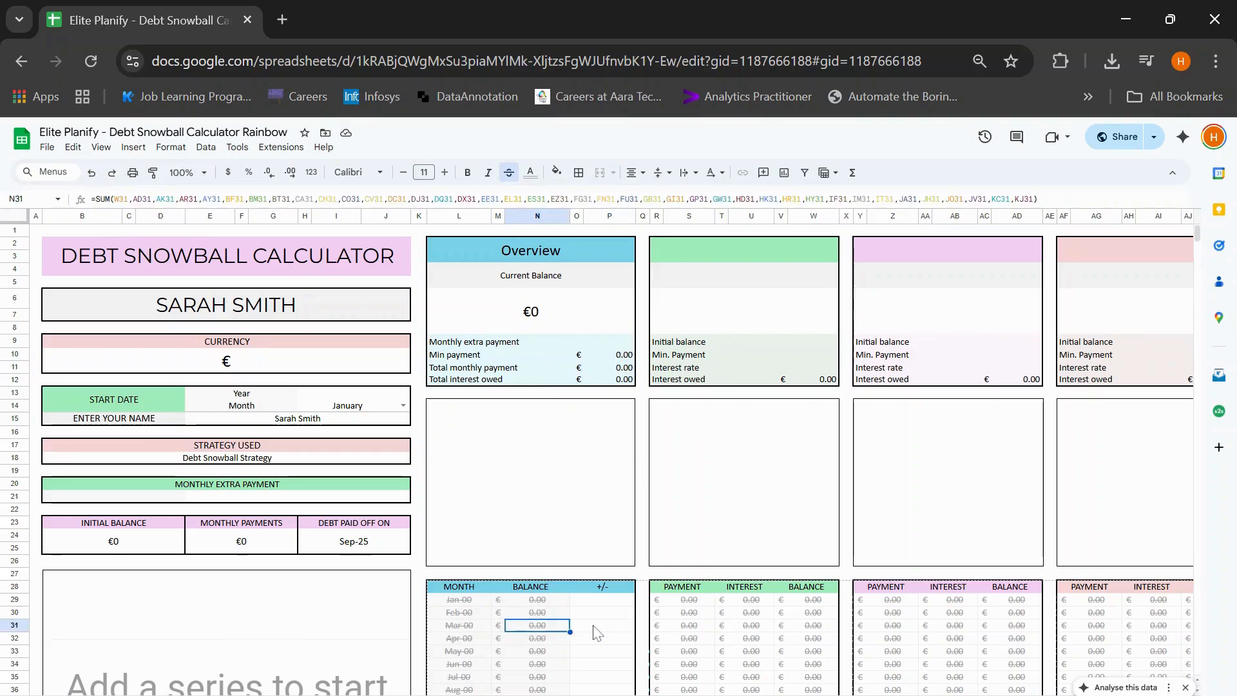
click(537, 613)
click(291, 199)
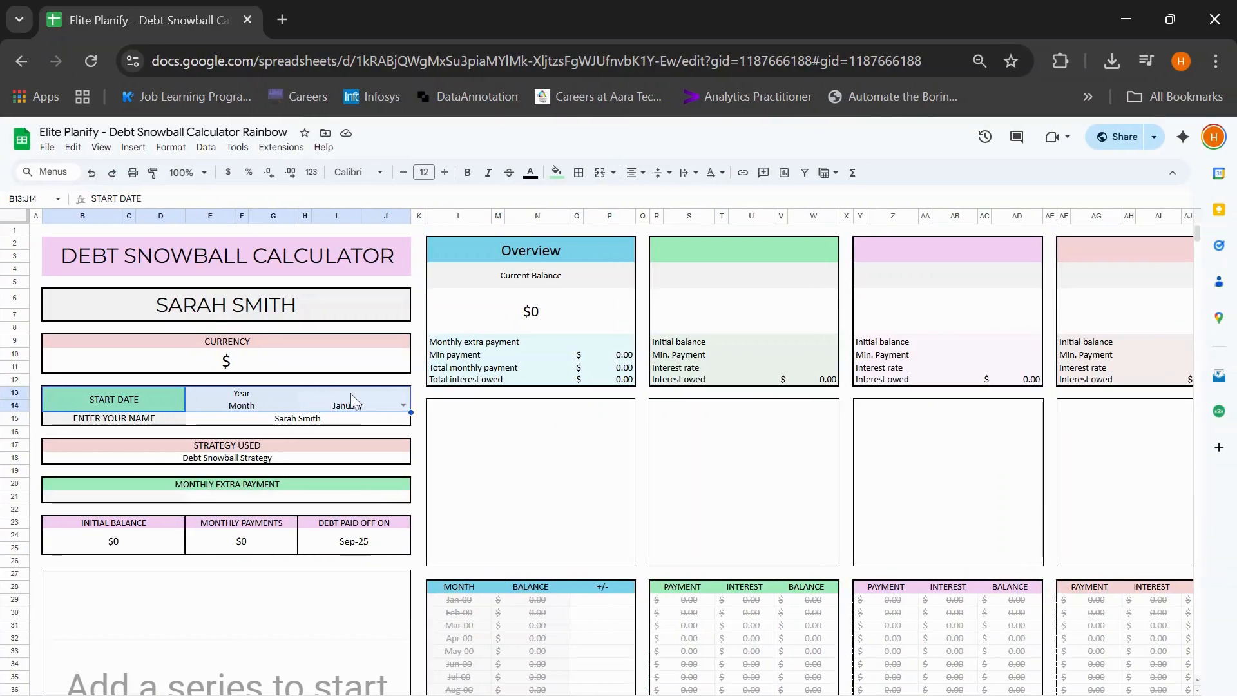
- Set the start date's year to 2025 and check the dates in the Overview's month column
click(351, 399)
text(2025)
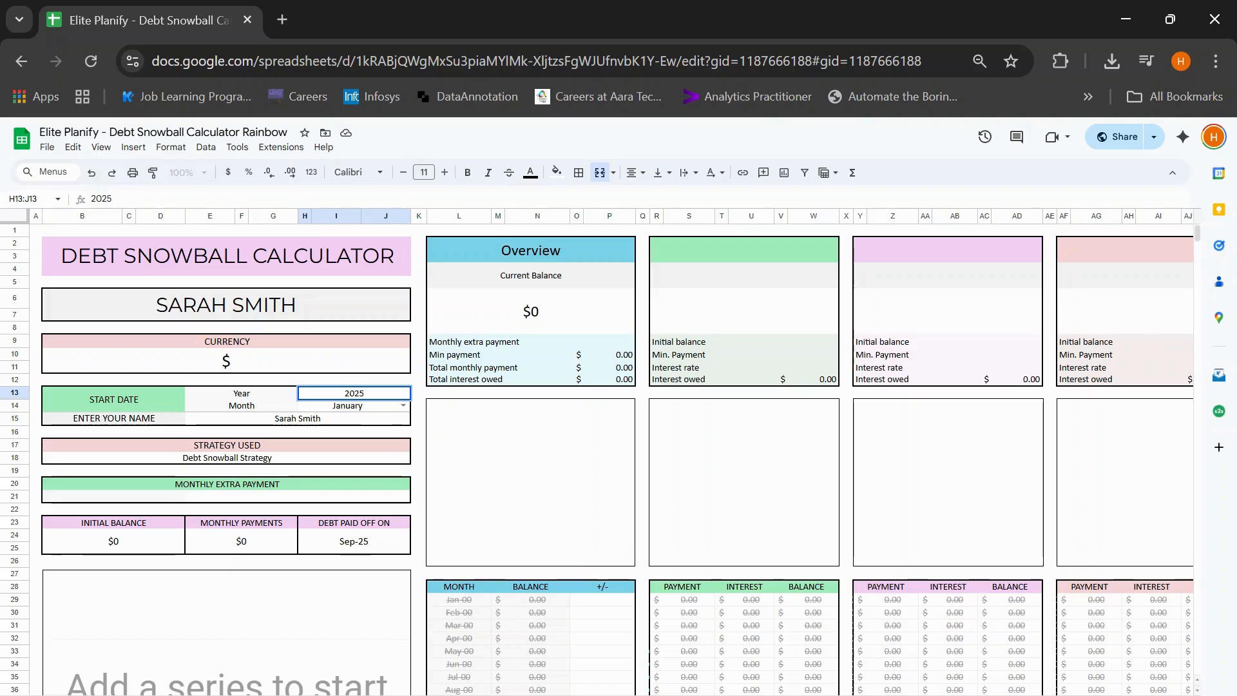
key(Return)
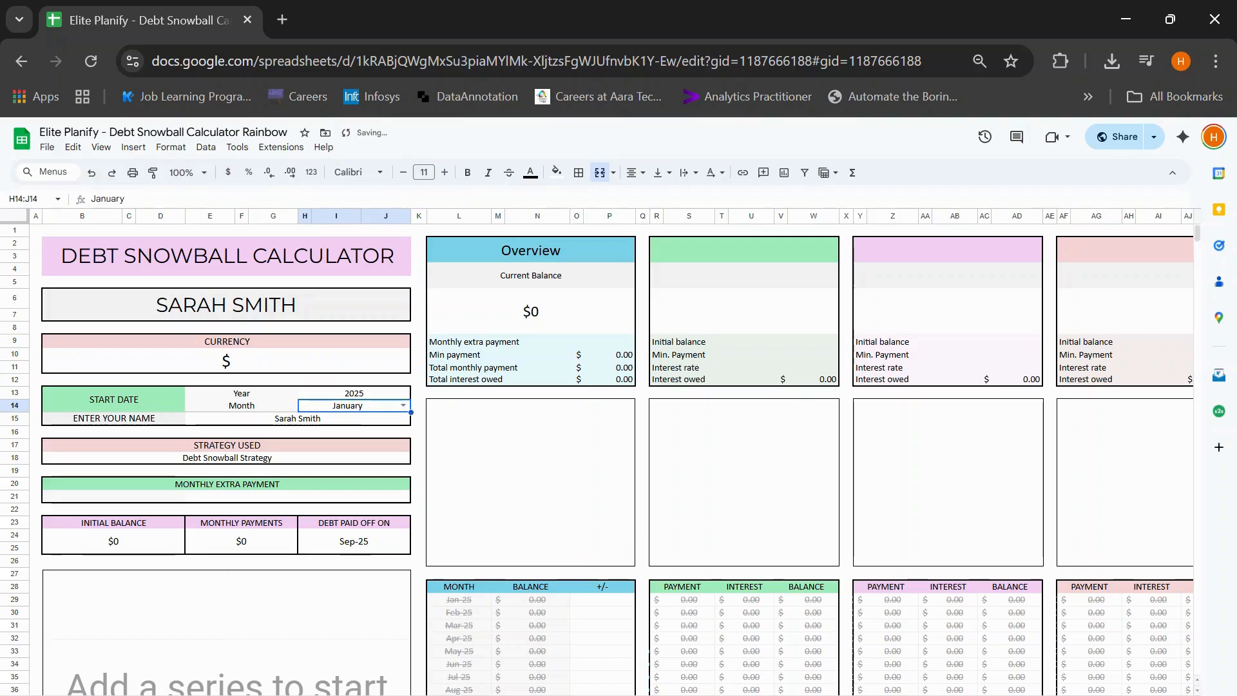
click(471, 601)
drag(468, 622, 462, 689)
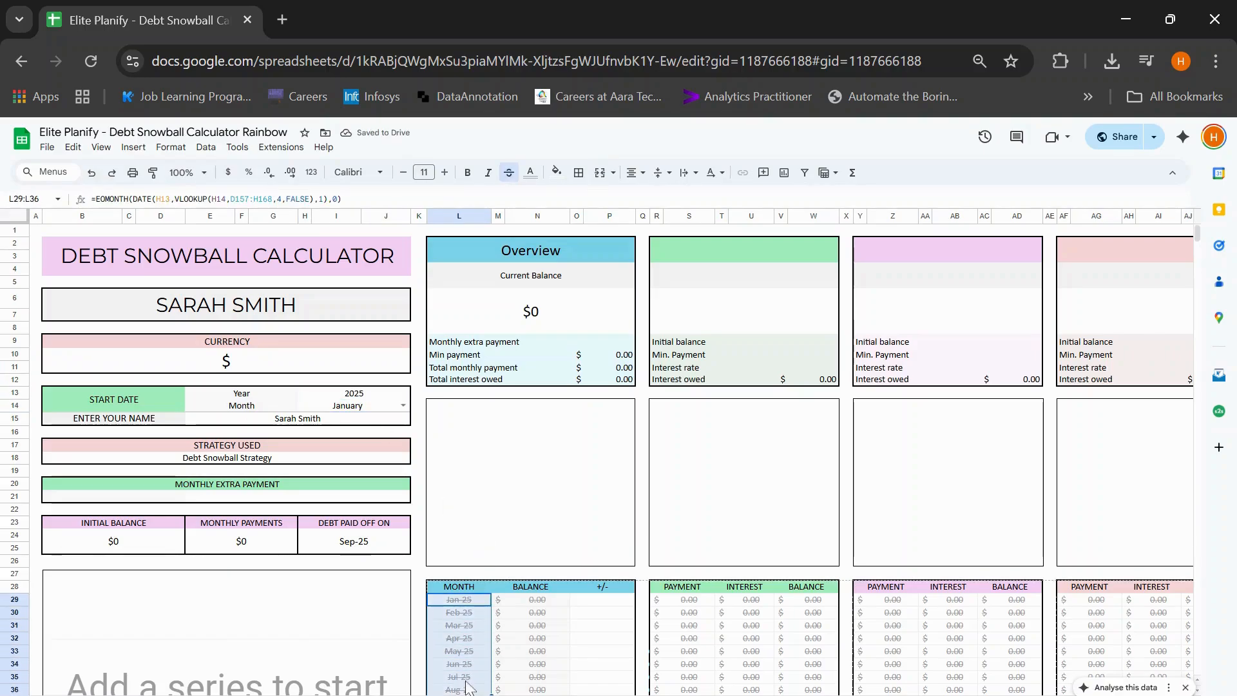
- Change the start date's year to 2024
click(383, 396)
double_click(382, 396)
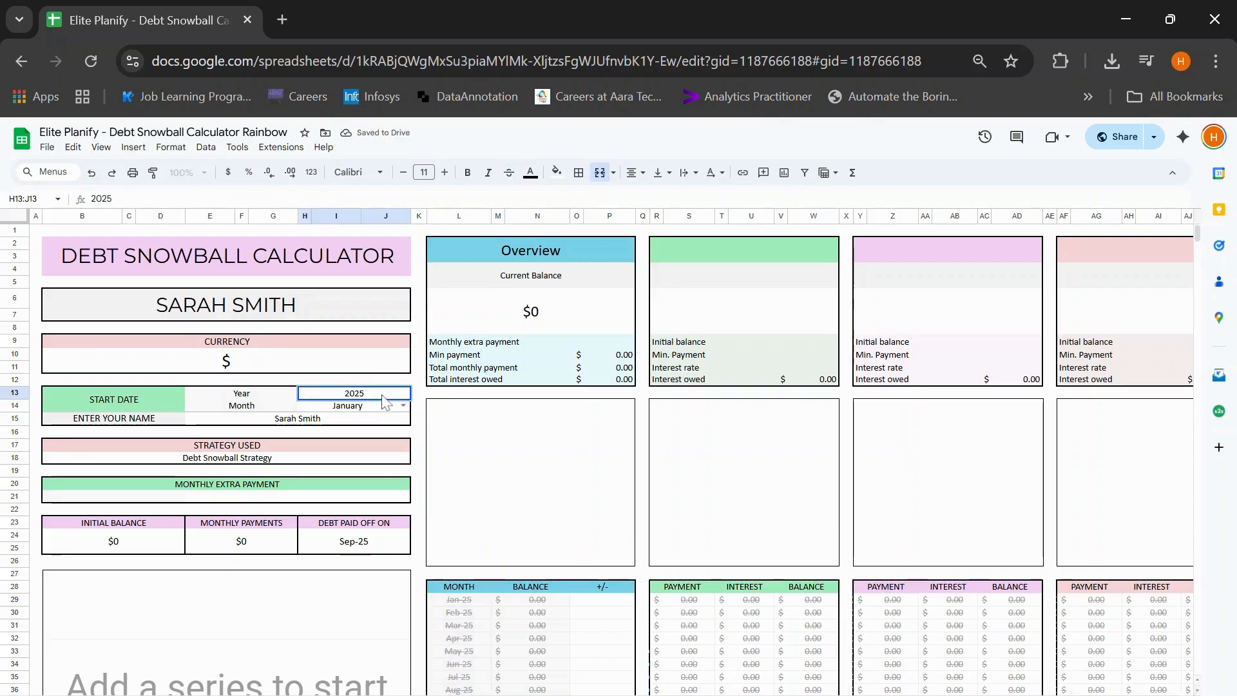
key(BackSpace)
text(4)
key(Return)
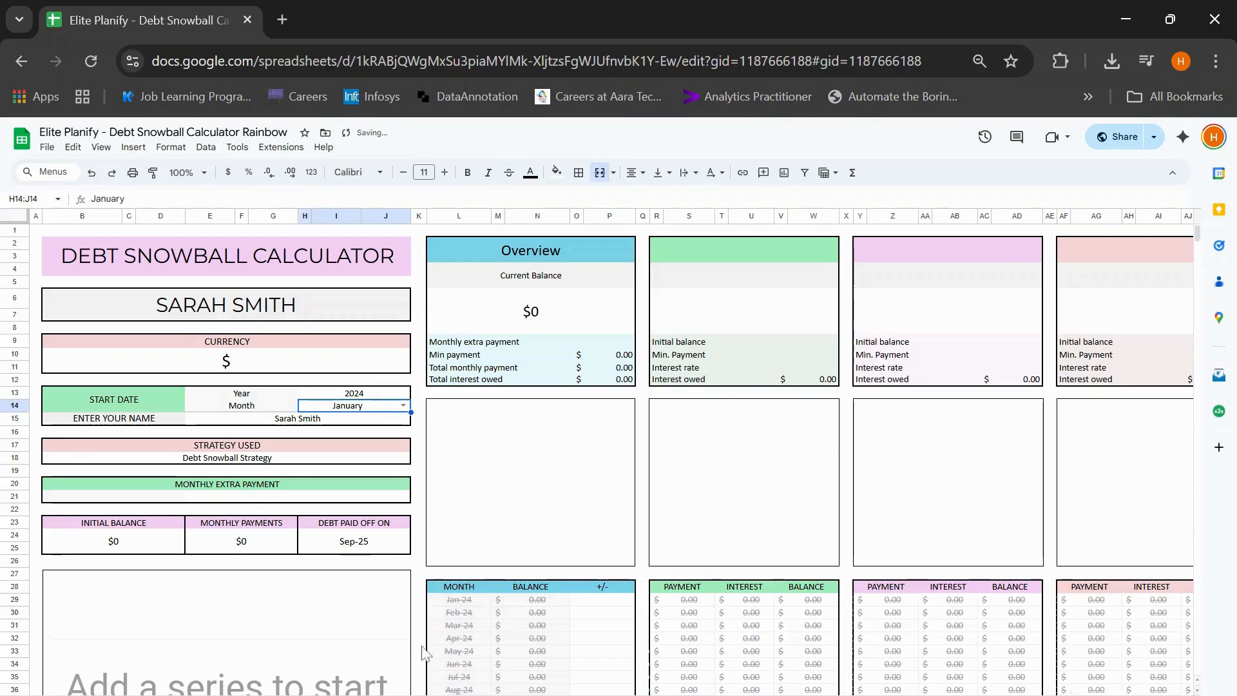
- Try October as the start date's month and replace it with December
click(404, 405)
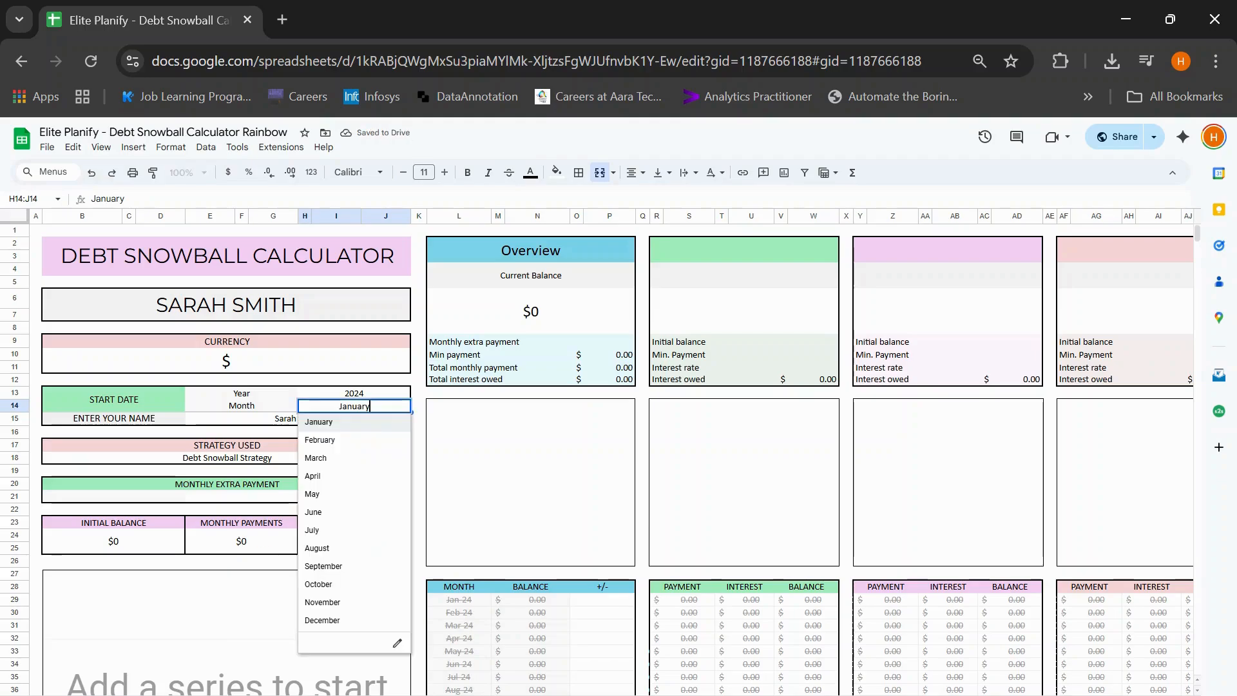
click(348, 585)
click(403, 406)
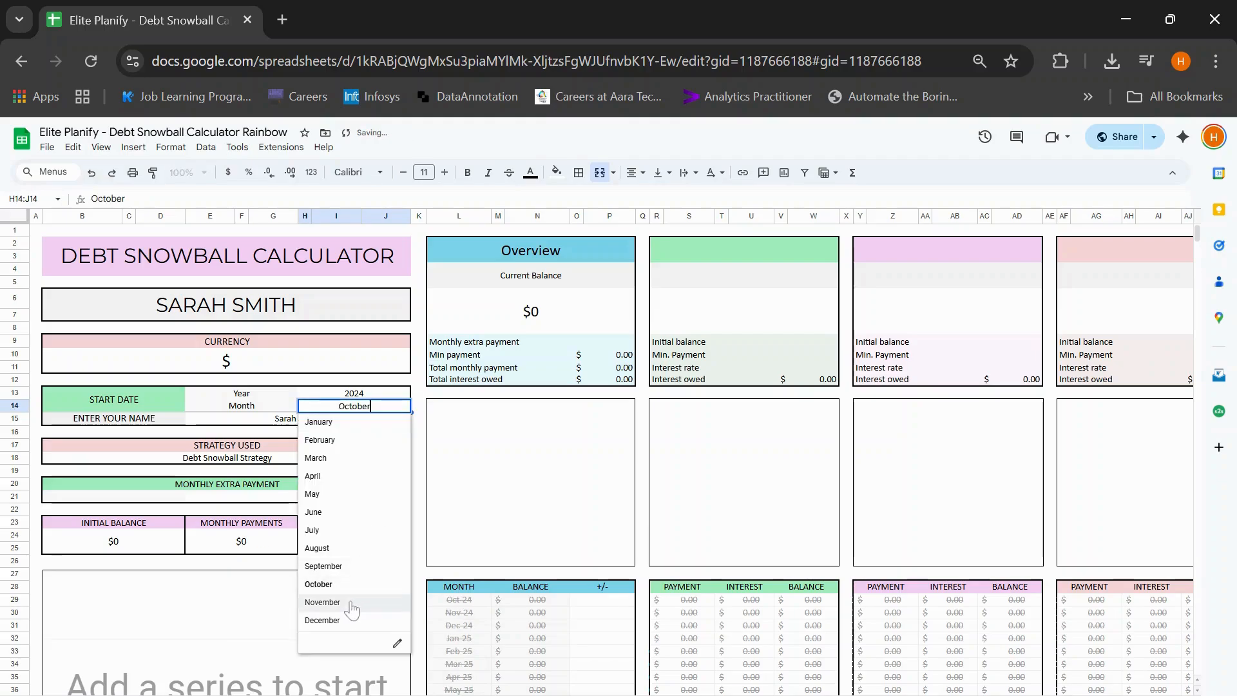
click(386, 620)
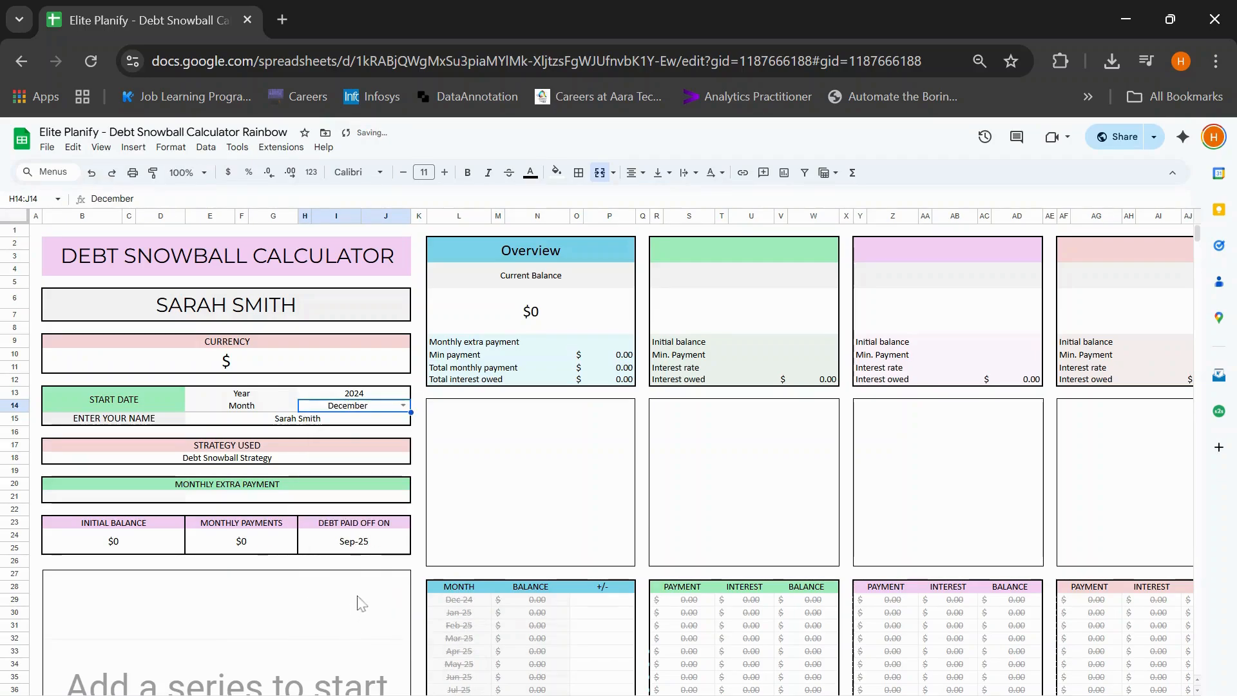
- Set the start date's year to 2025 and its month to May
double_click(390, 398)
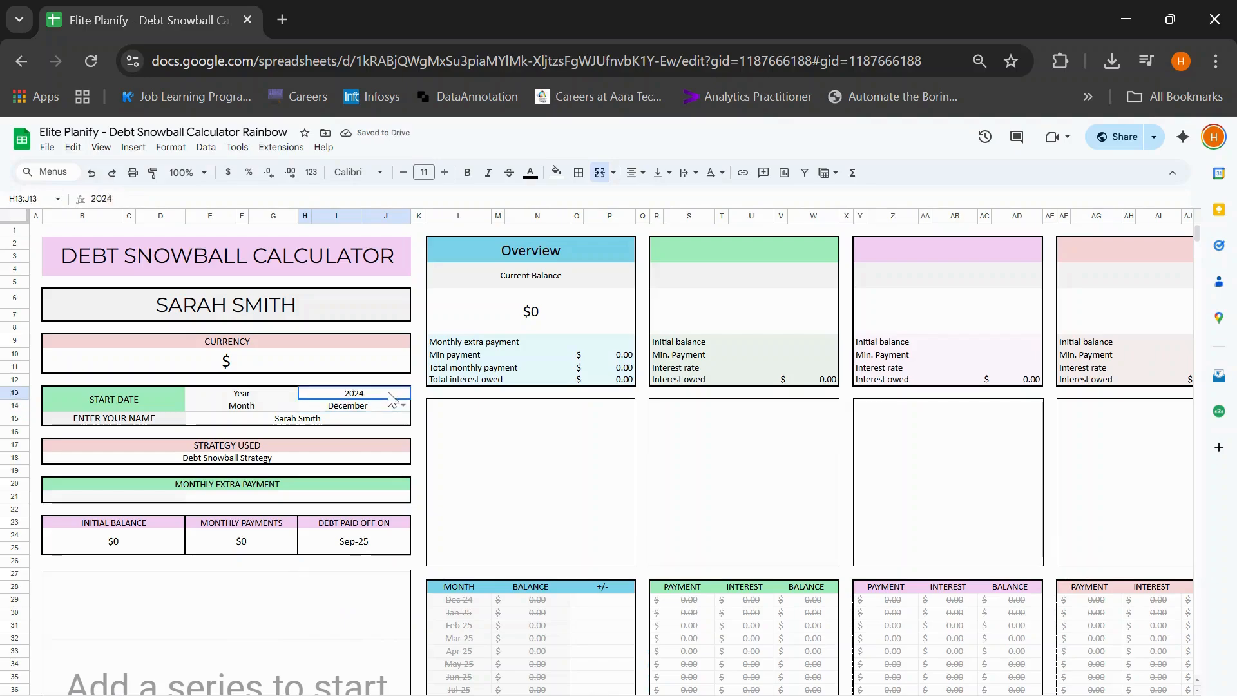
key(BackSpace)
text(5)
key(Return)
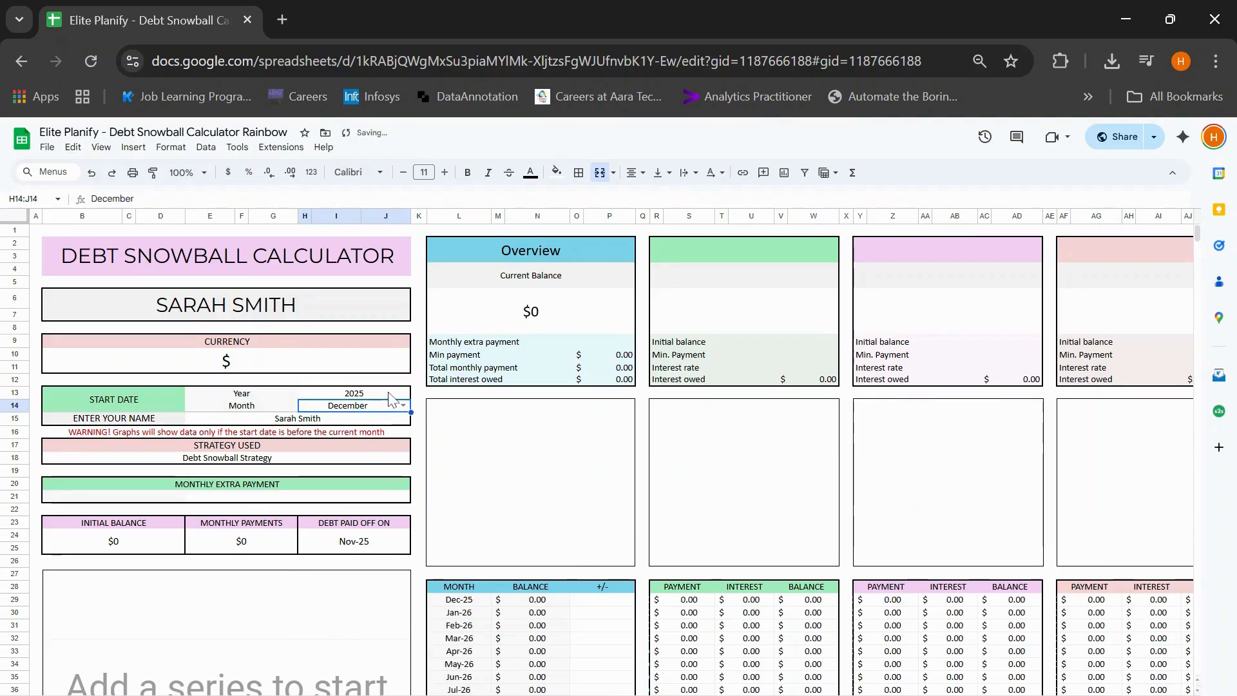
click(404, 406)
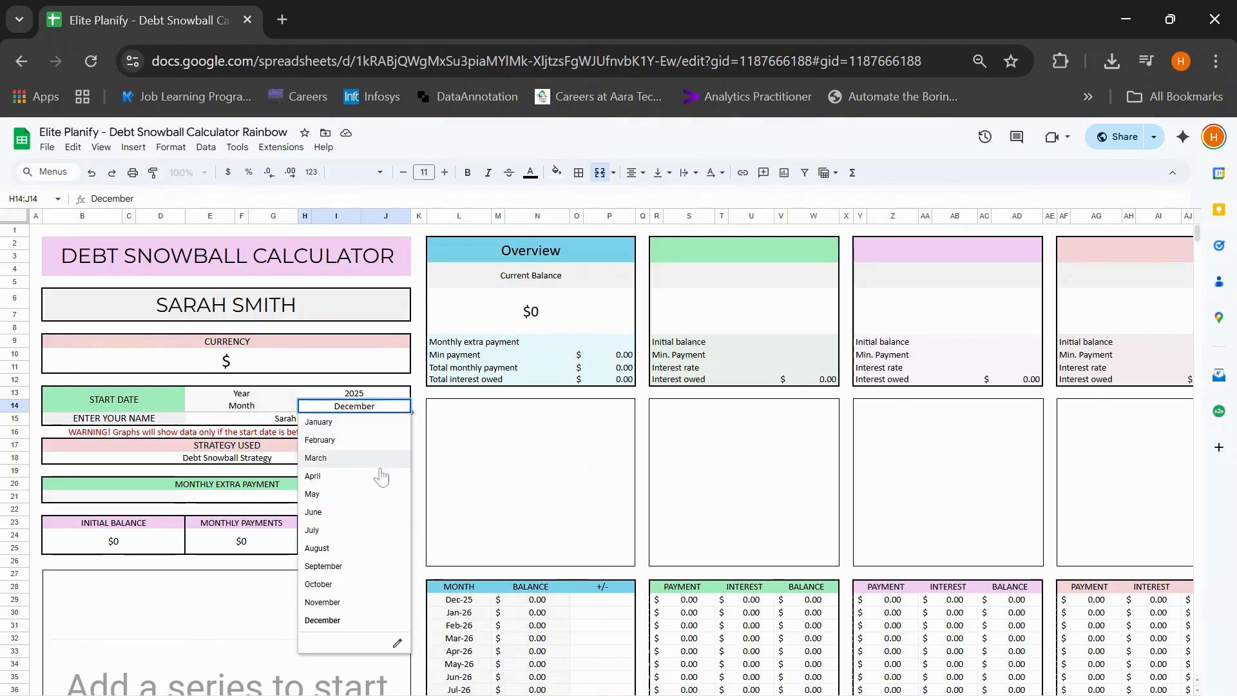
click(329, 499)
- Choose Debt Snowball Strategy as the strategy used and set the monthly extra payment to 300
double_click(297, 459)
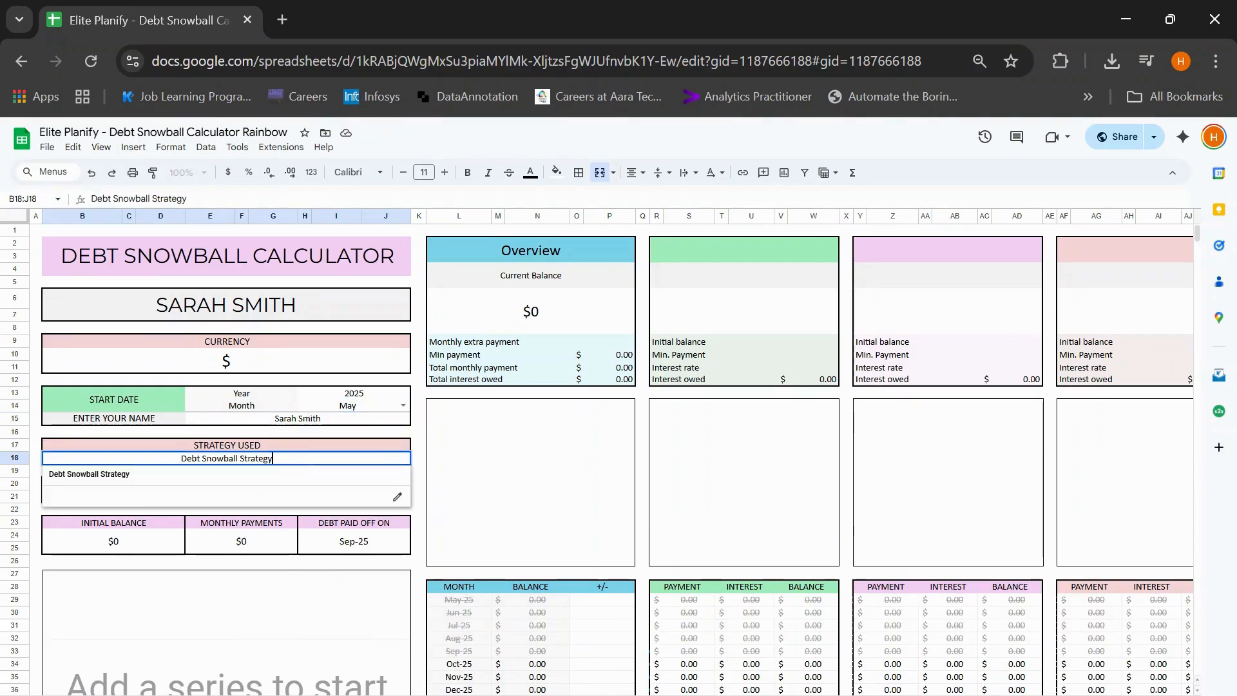
click(241, 478)
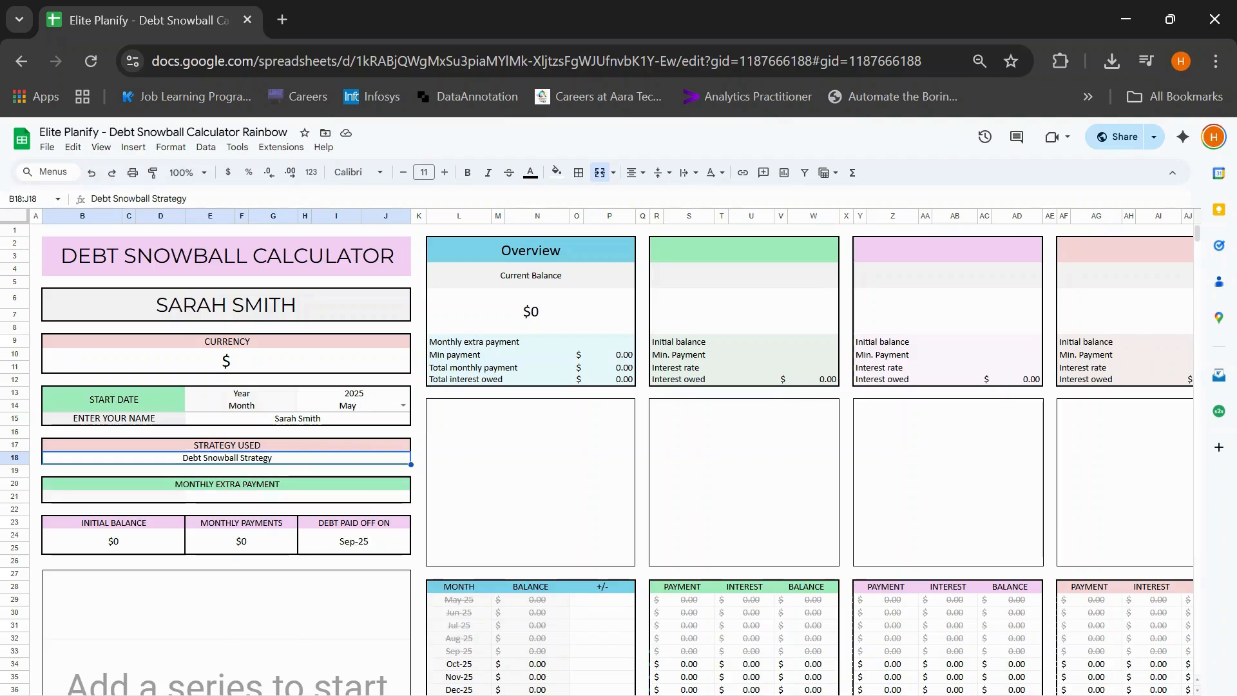
click(240, 497)
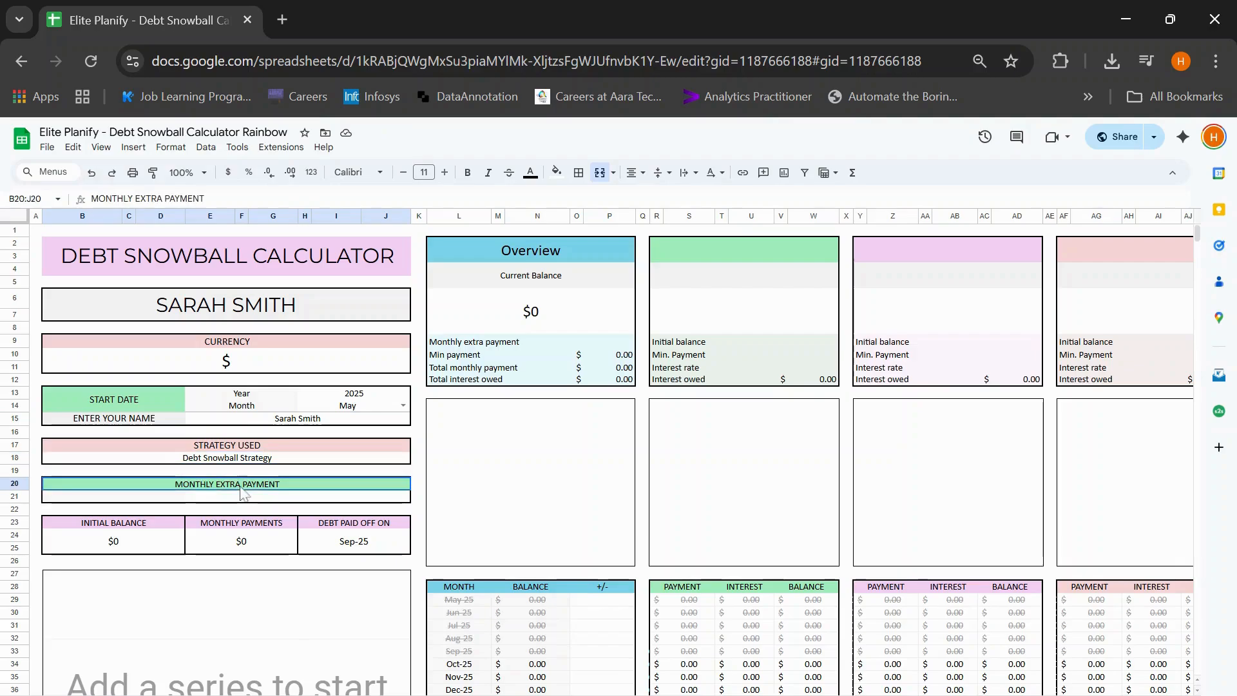
click(240, 497)
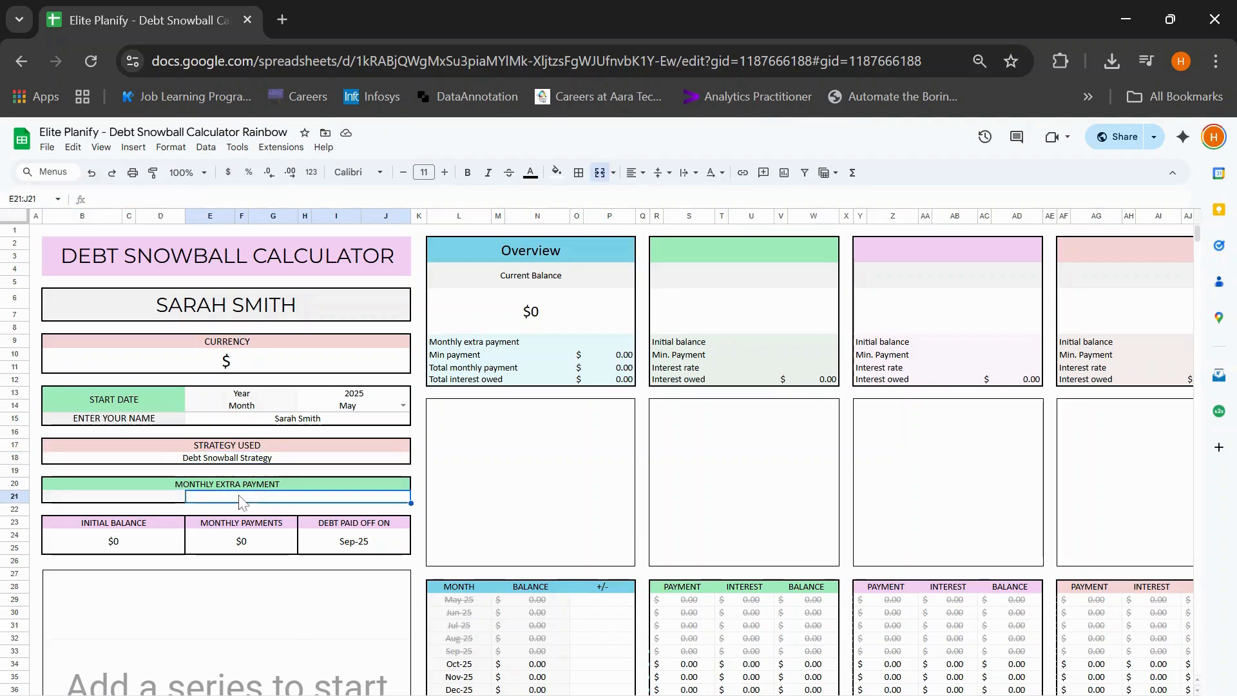
text(300)
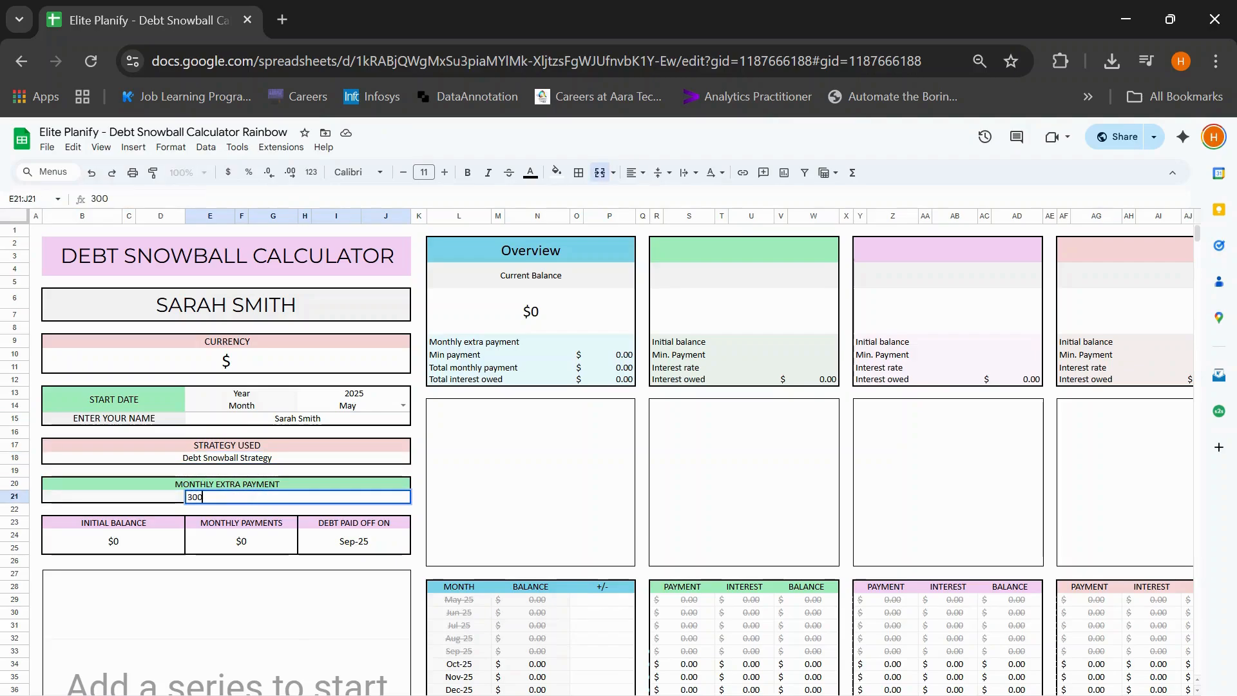
key(Return)
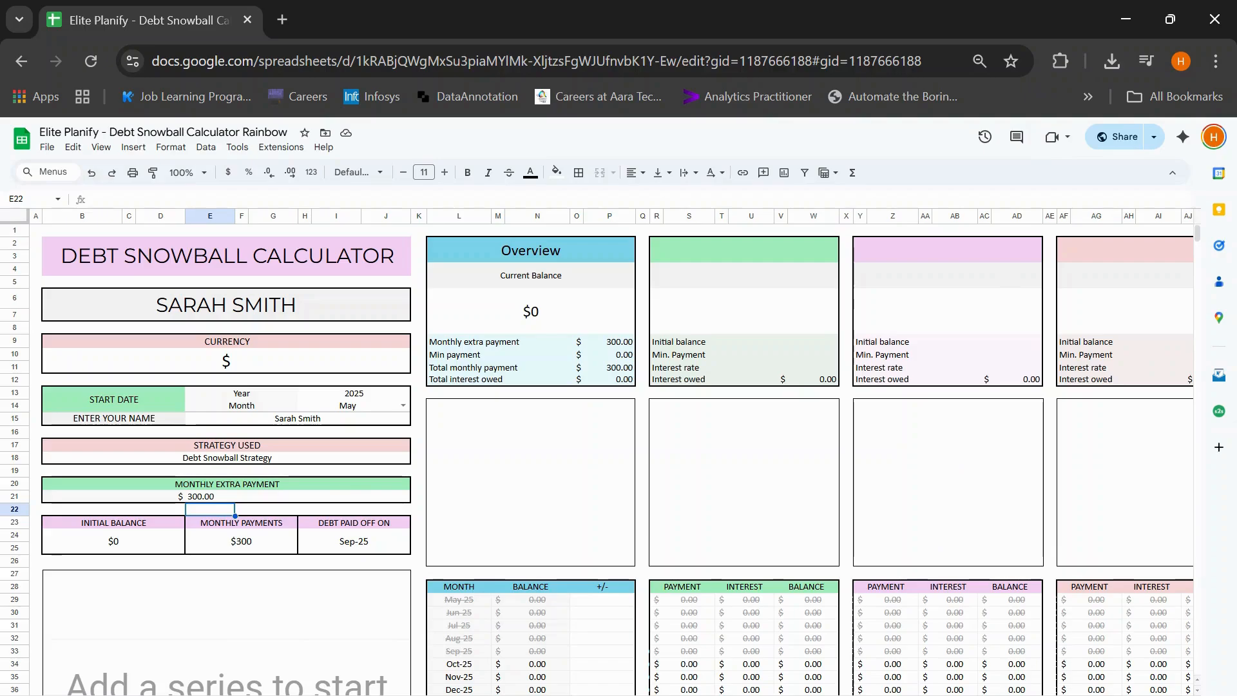
- Enter Card 1 and Car Loan as the first two debt names in the debt table below the notes
scroll(432, 609, down, 5)
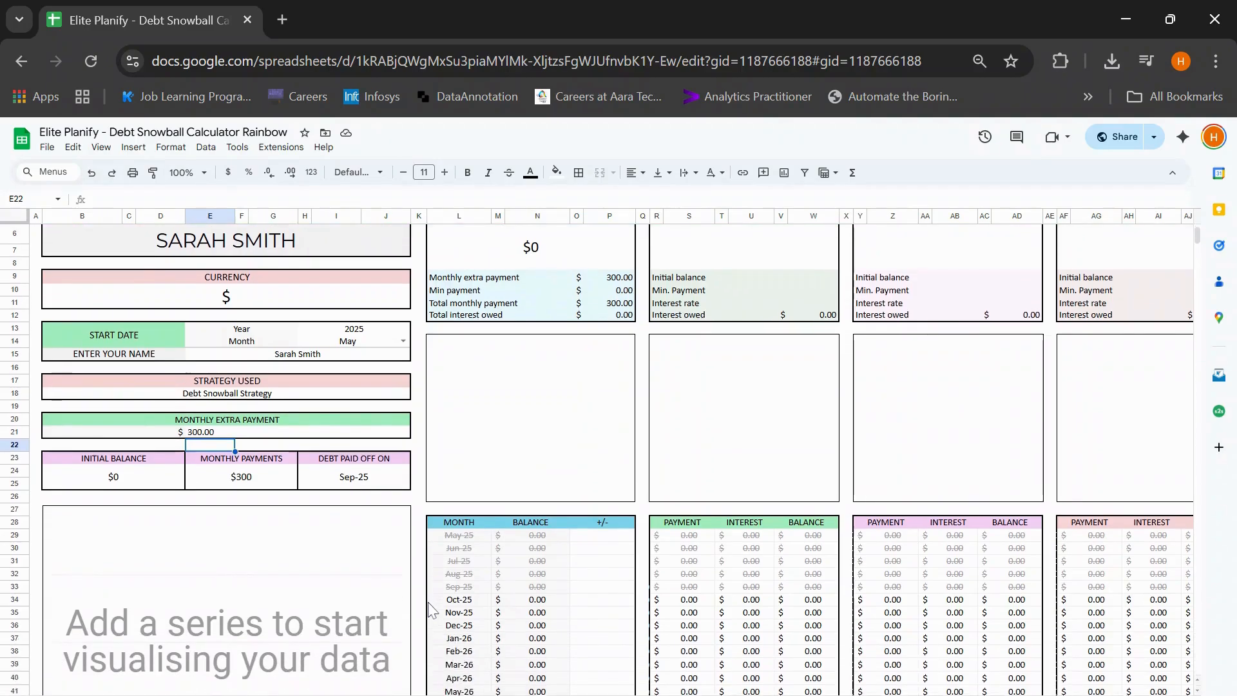
scroll(597, 460, down, 1)
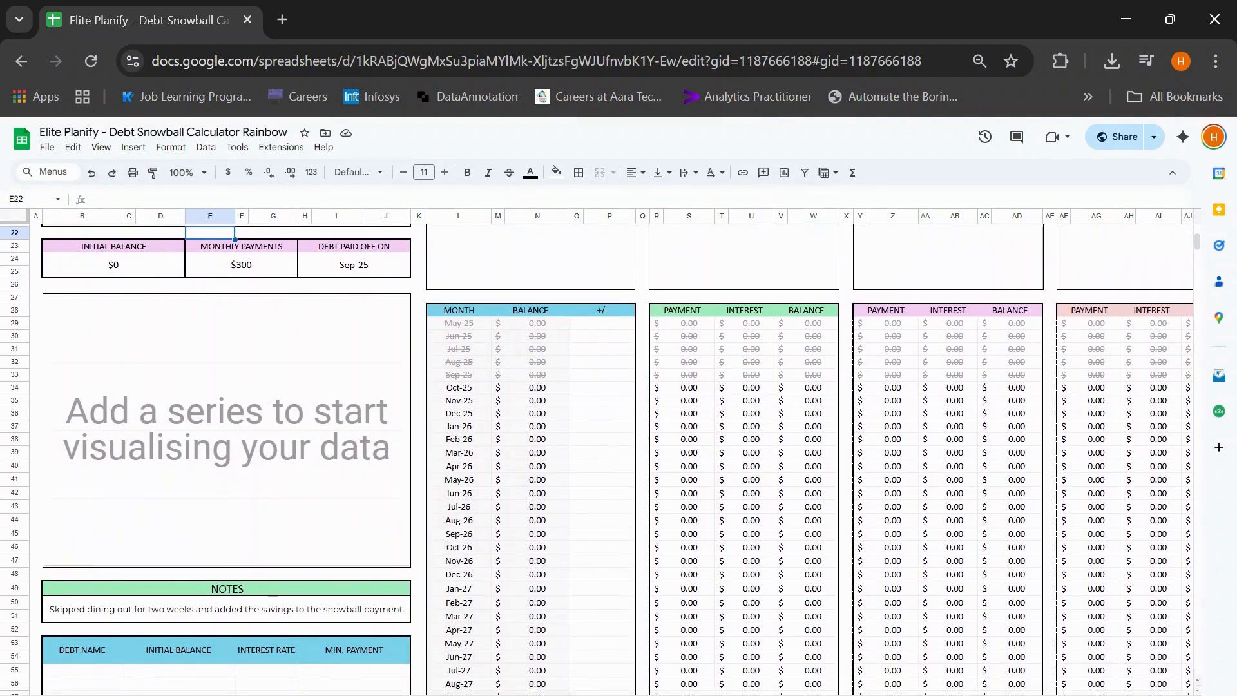
click(384, 614)
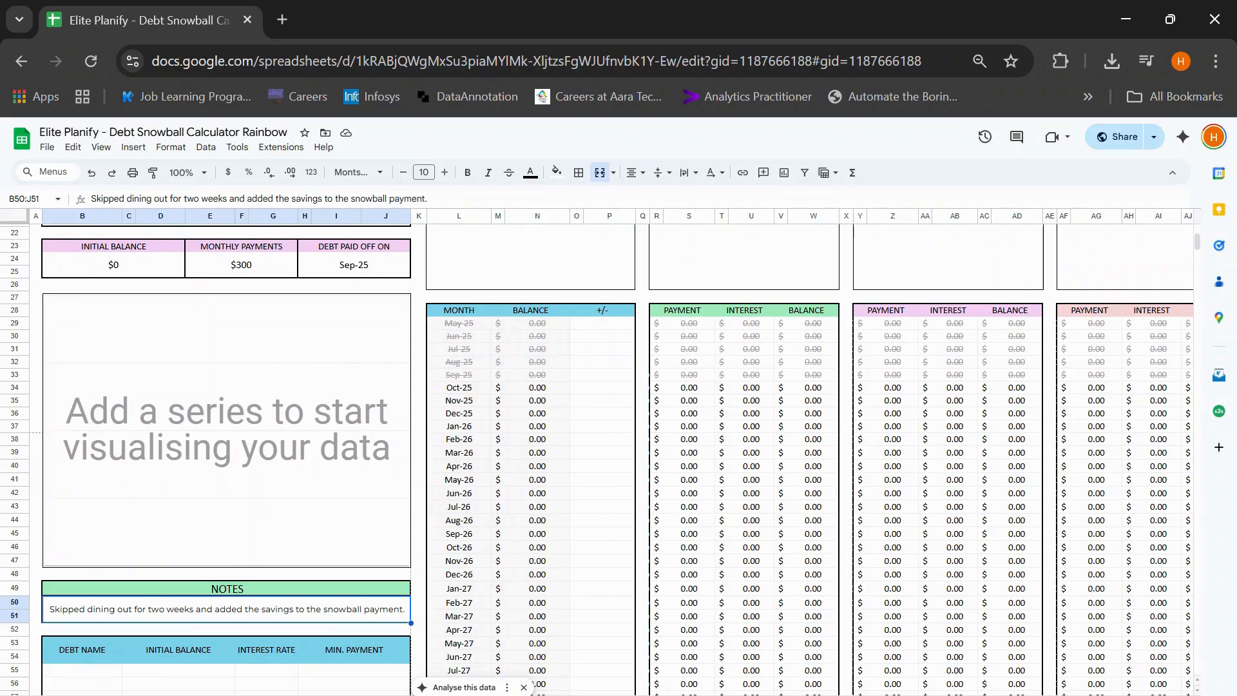
scroll(163, 508, down, 5)
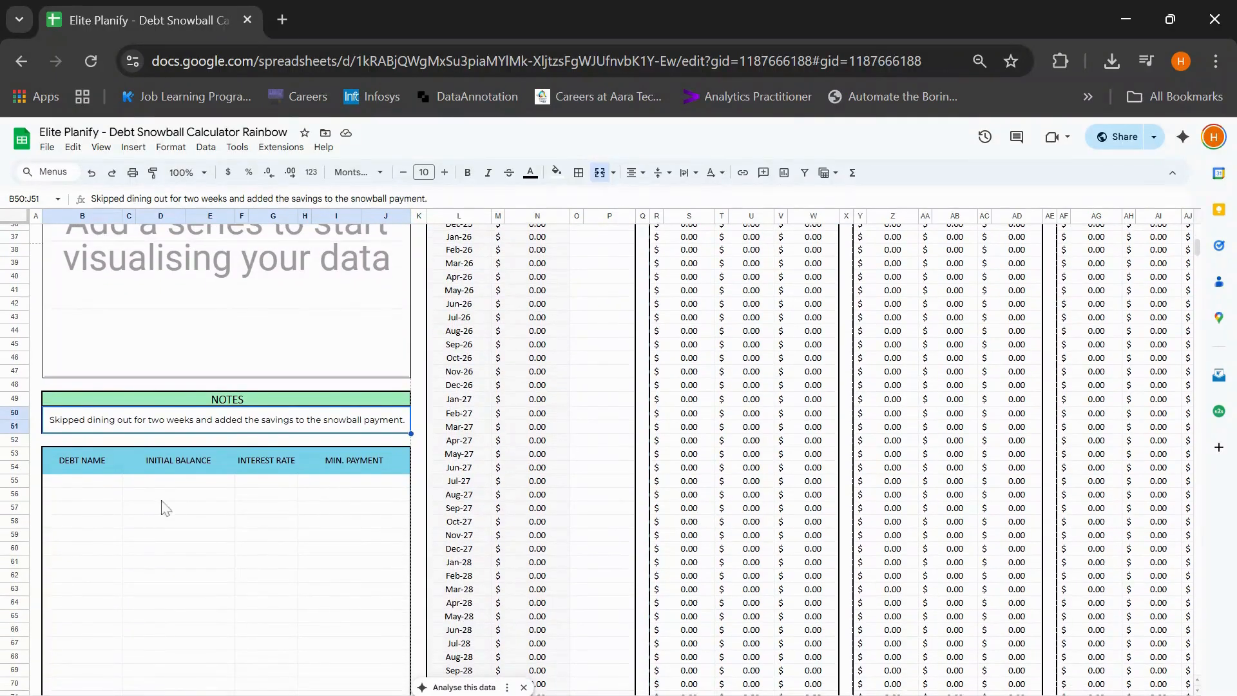
click(108, 485)
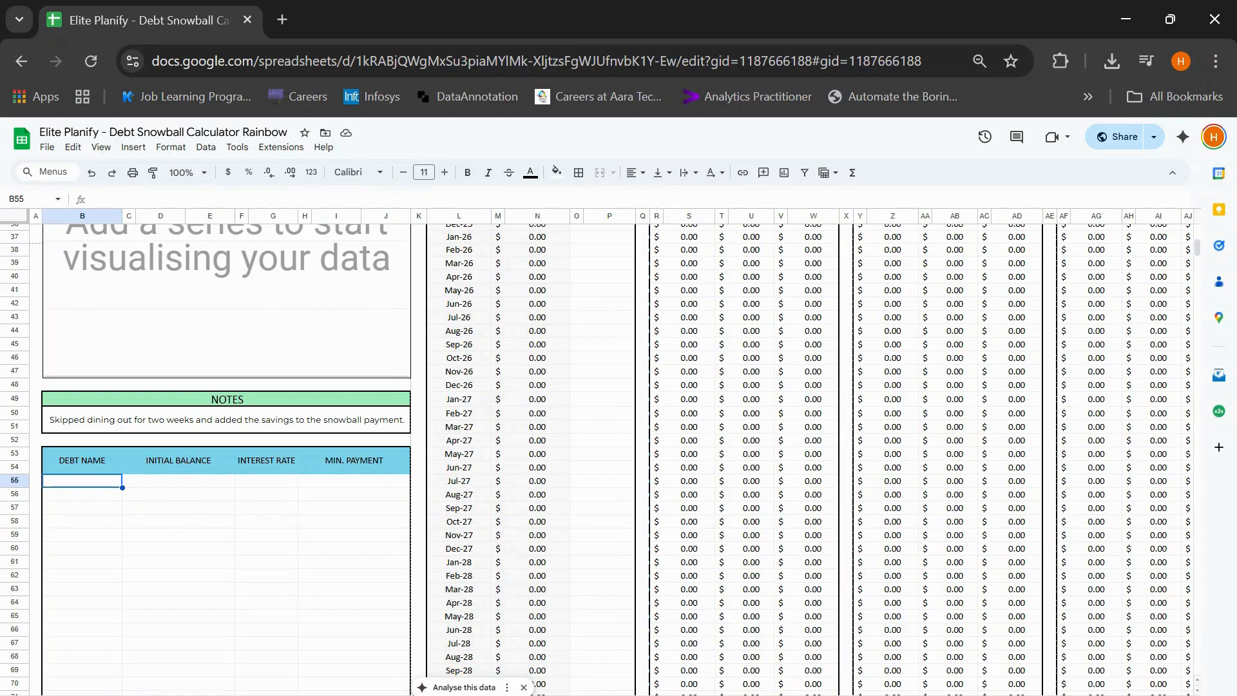
text(Card 1)
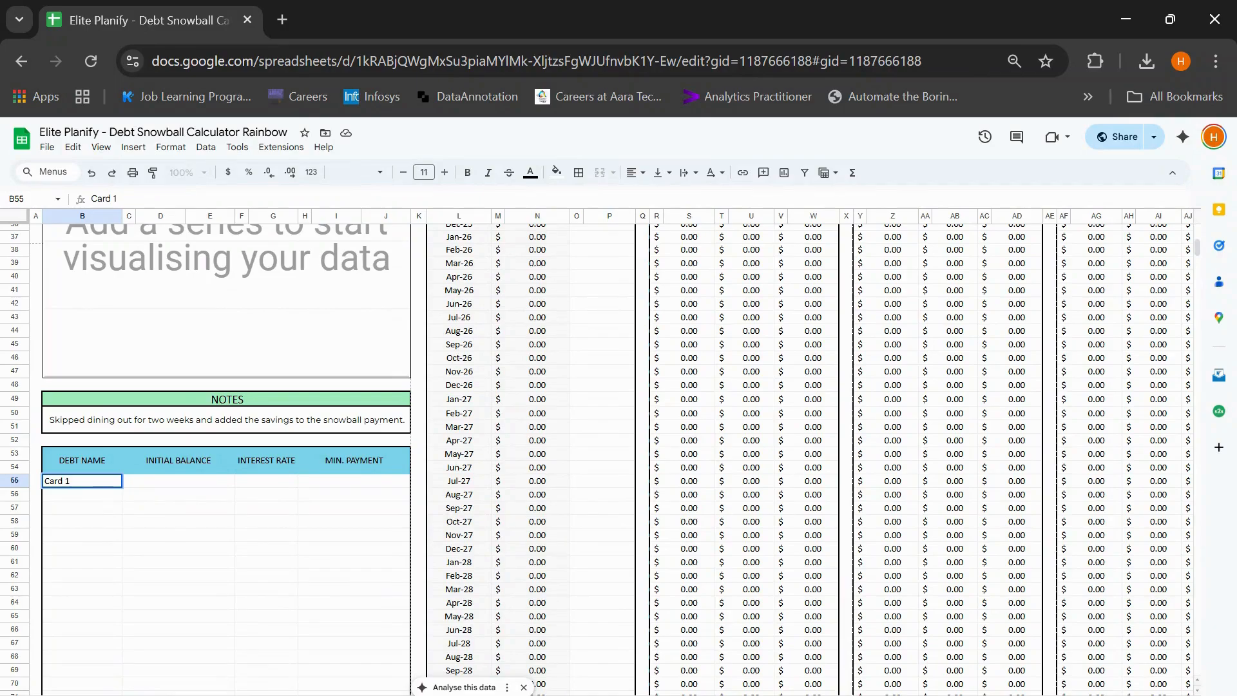
key(Return)
text(Ca)
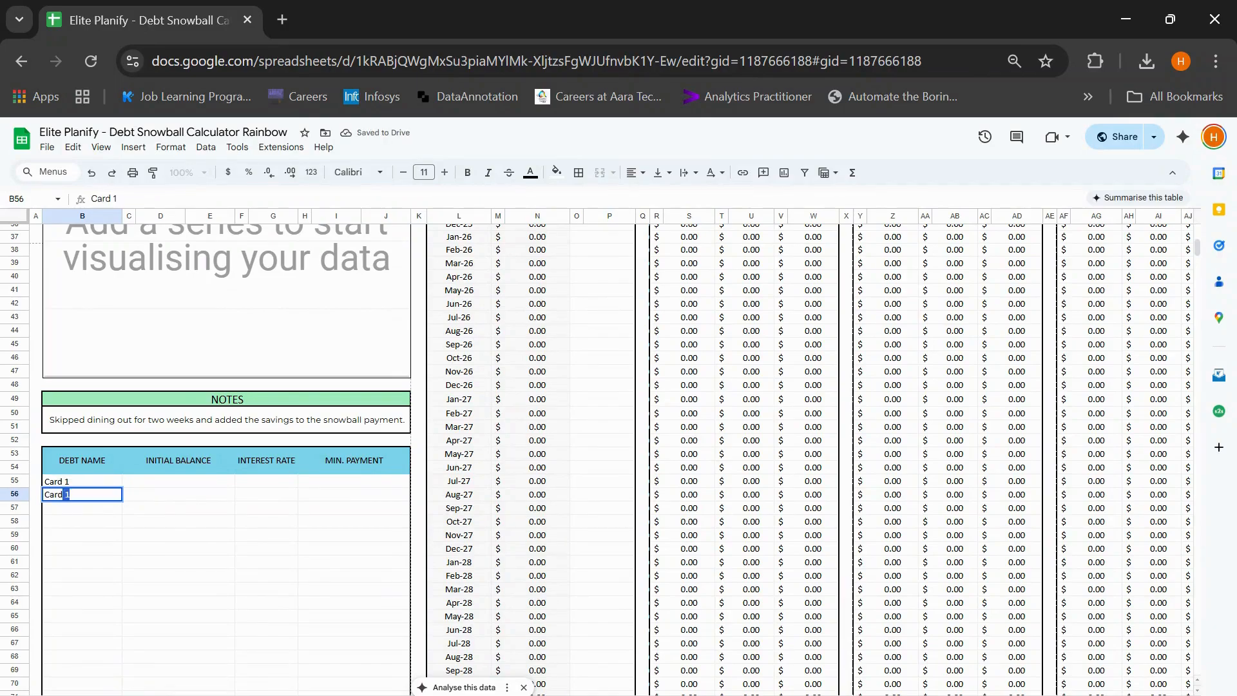
text(rd)
key(BackSpace)
text(Loan)
key(Return)
- Enter initial balances of 3000 for Card 1 and 12000 for Car Loan
drag(140, 471, 144, 507)
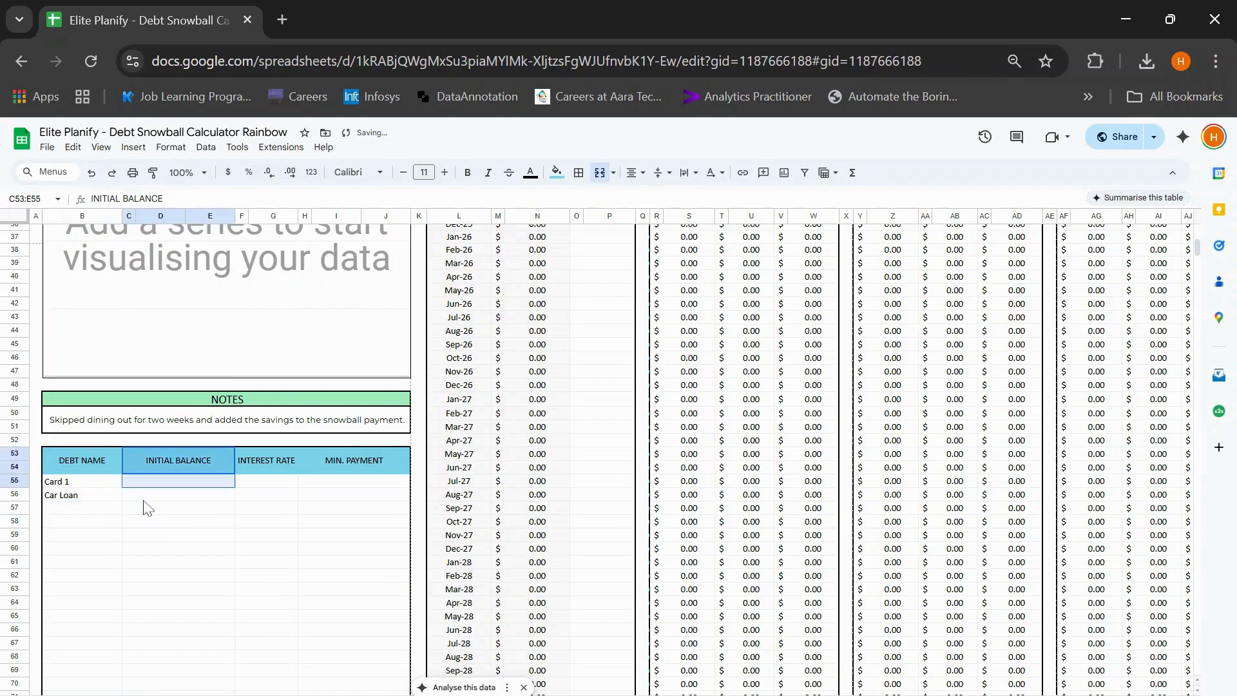
click(163, 480)
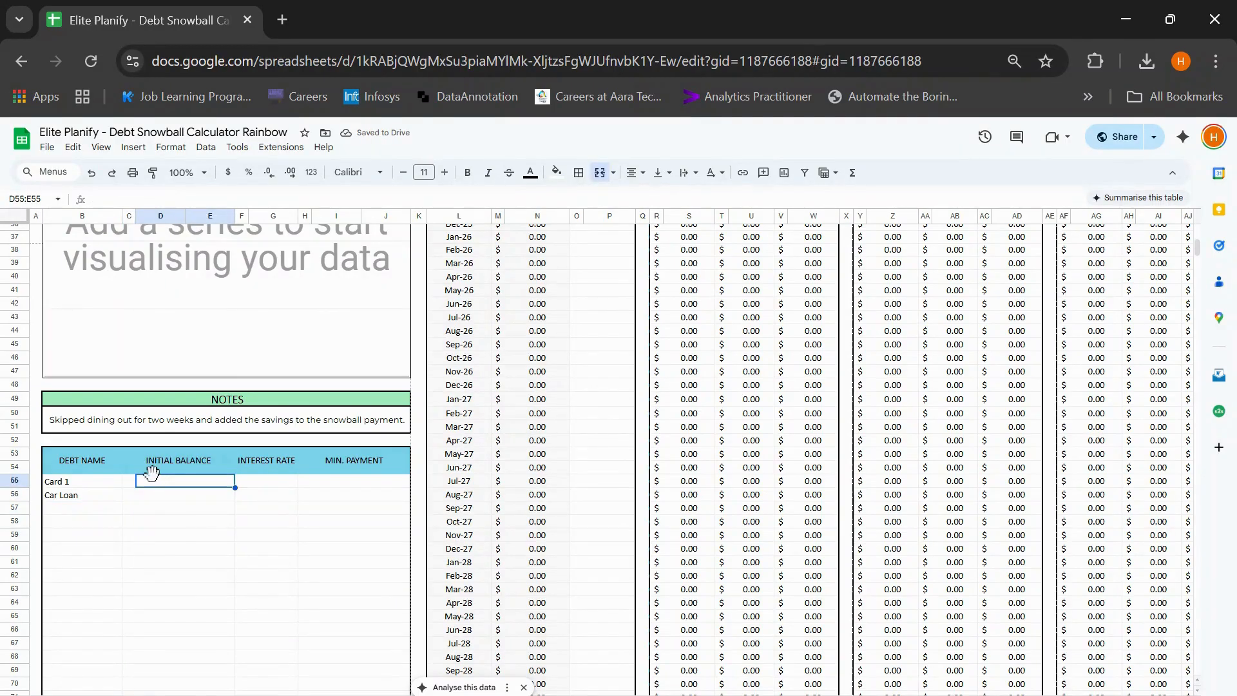
text(3000)
key(Return)
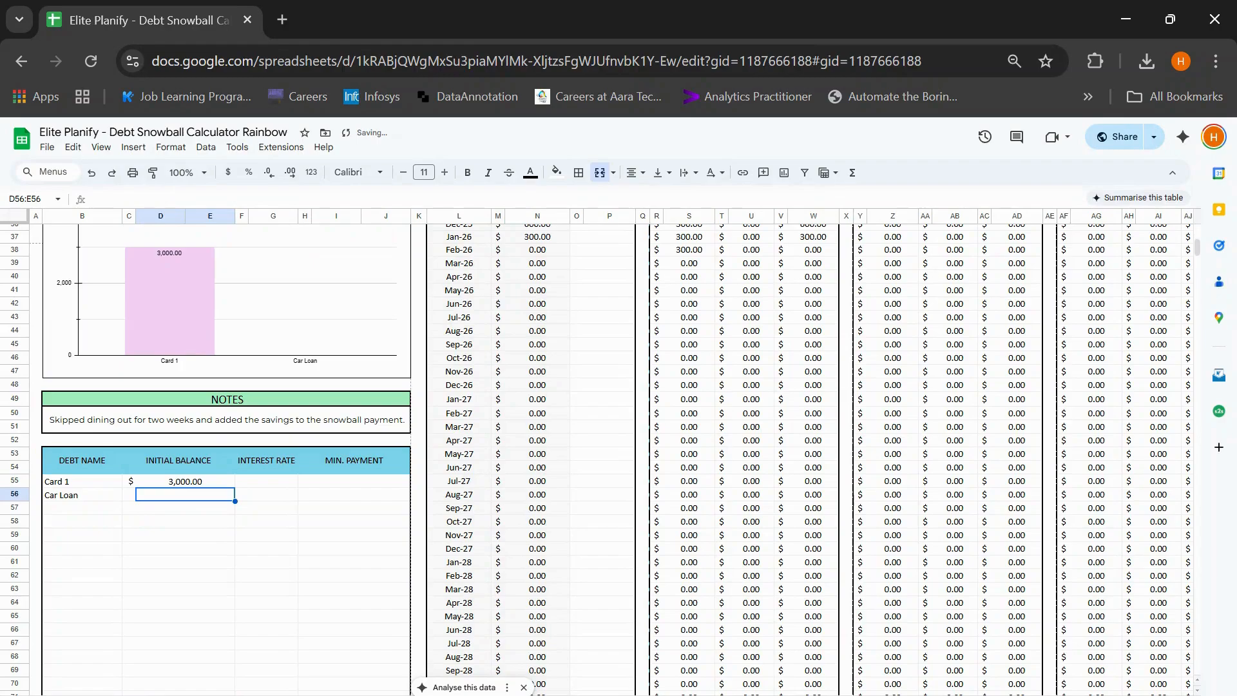
text(12,000)
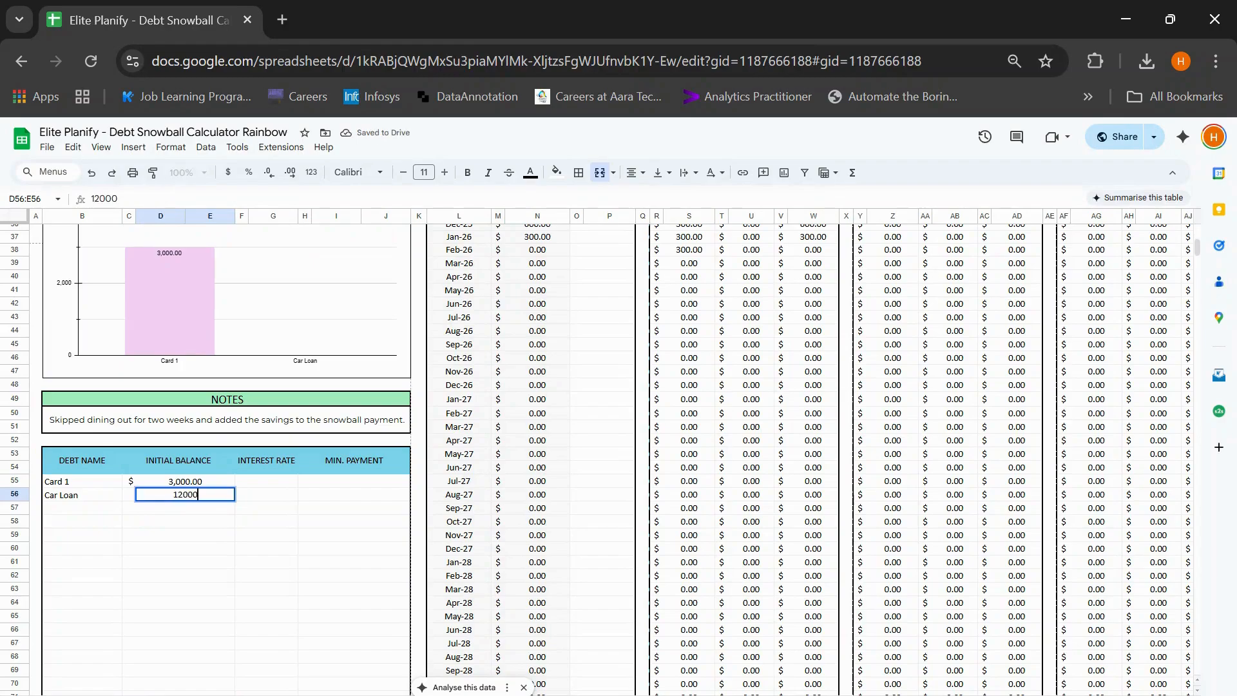
key(Return)
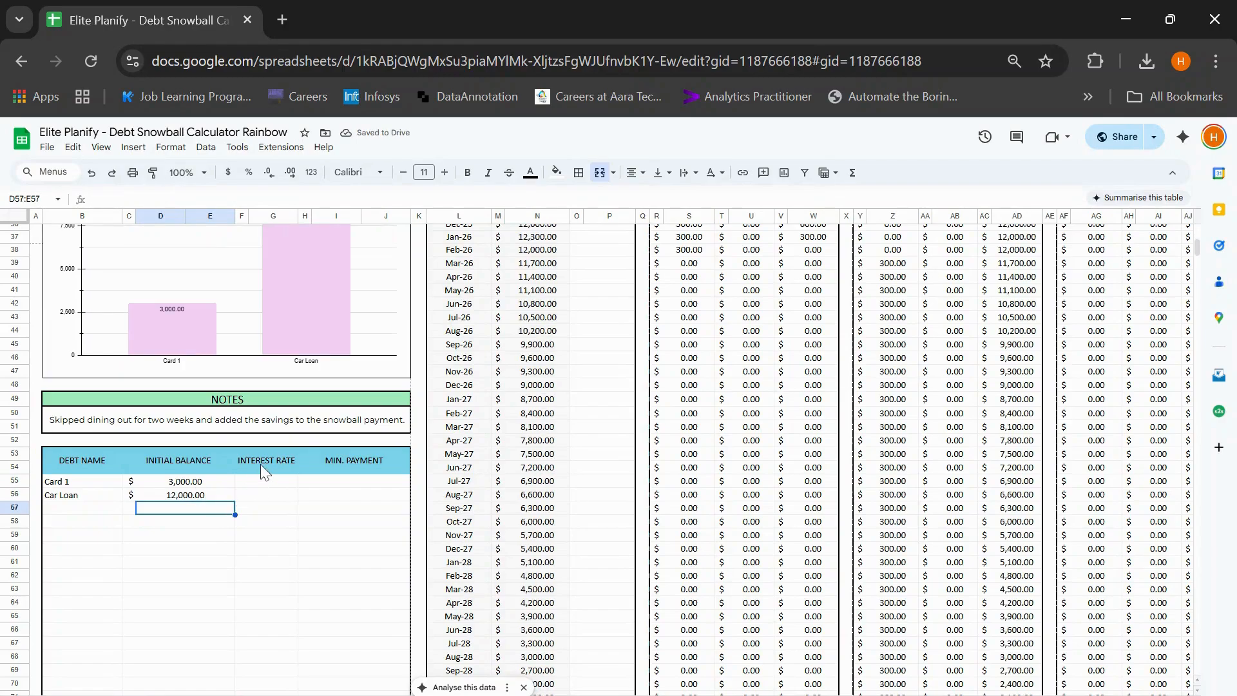
- Enter interest rates of 1.4% for Card 1 and 3% for Car Loan
click(261, 464)
click(266, 484)
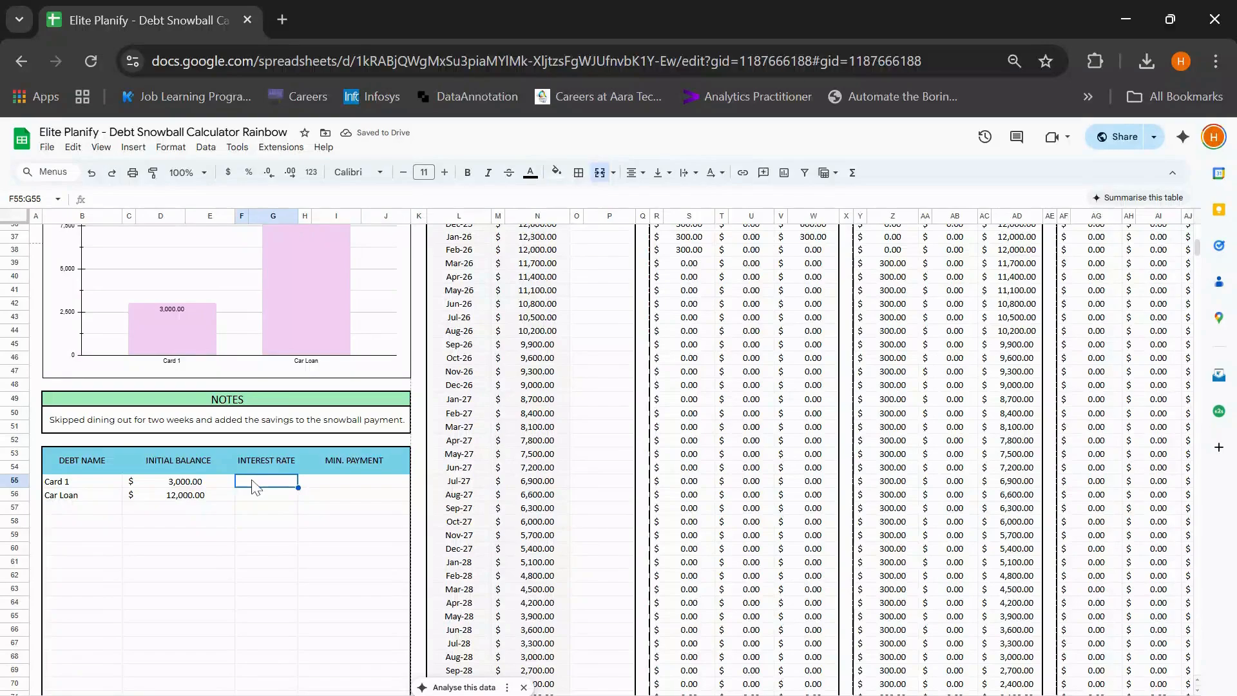
text(1.4%)
key(Return)
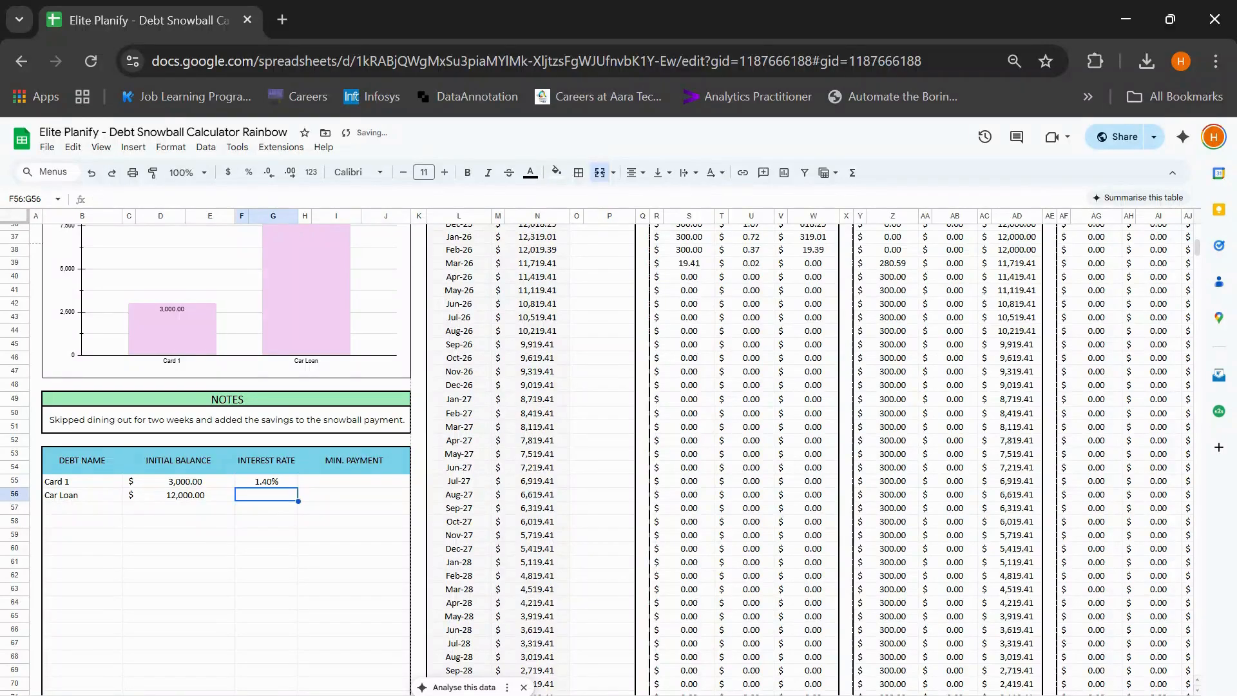
text(3%)
key(Return)
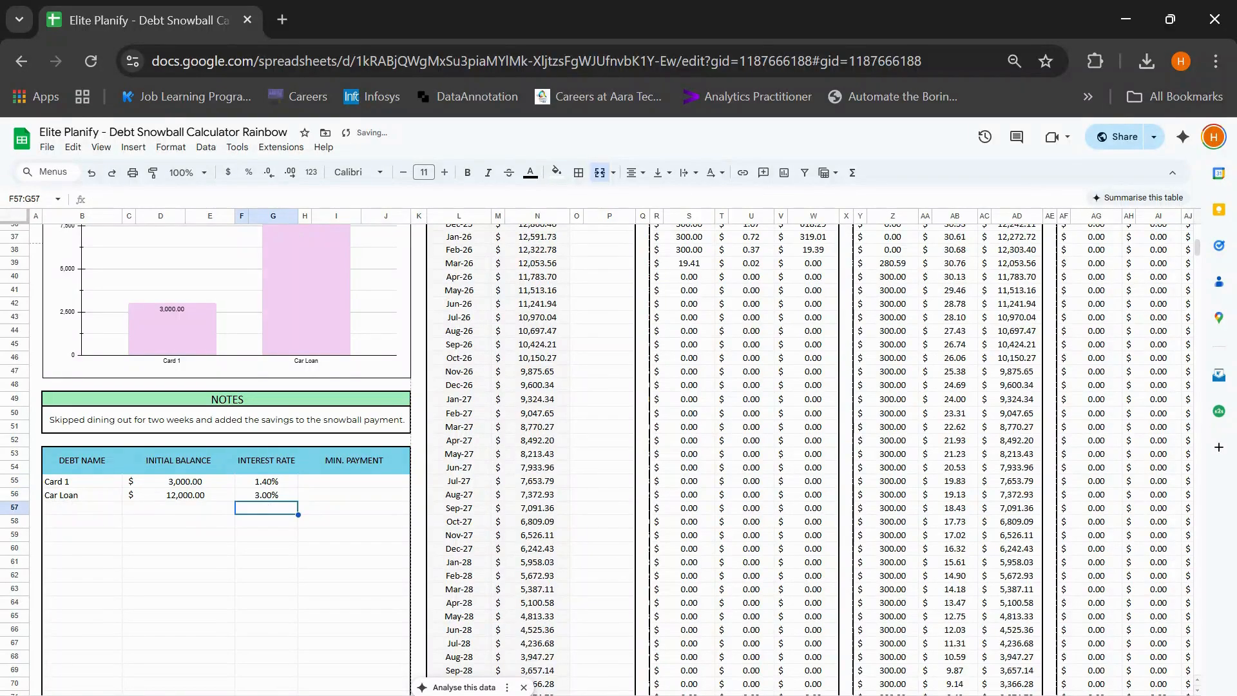
- Enter minimum payments of 400 for Card 1 and 670 for Car Loan
click(336, 484)
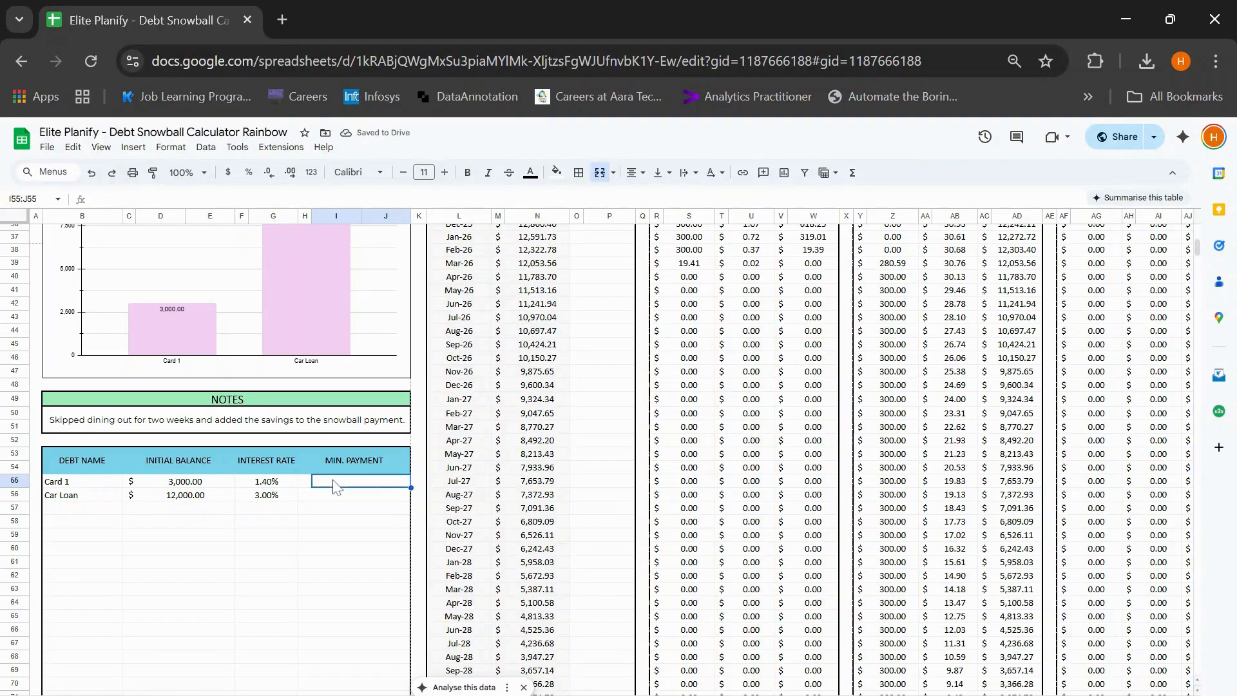
text(400)
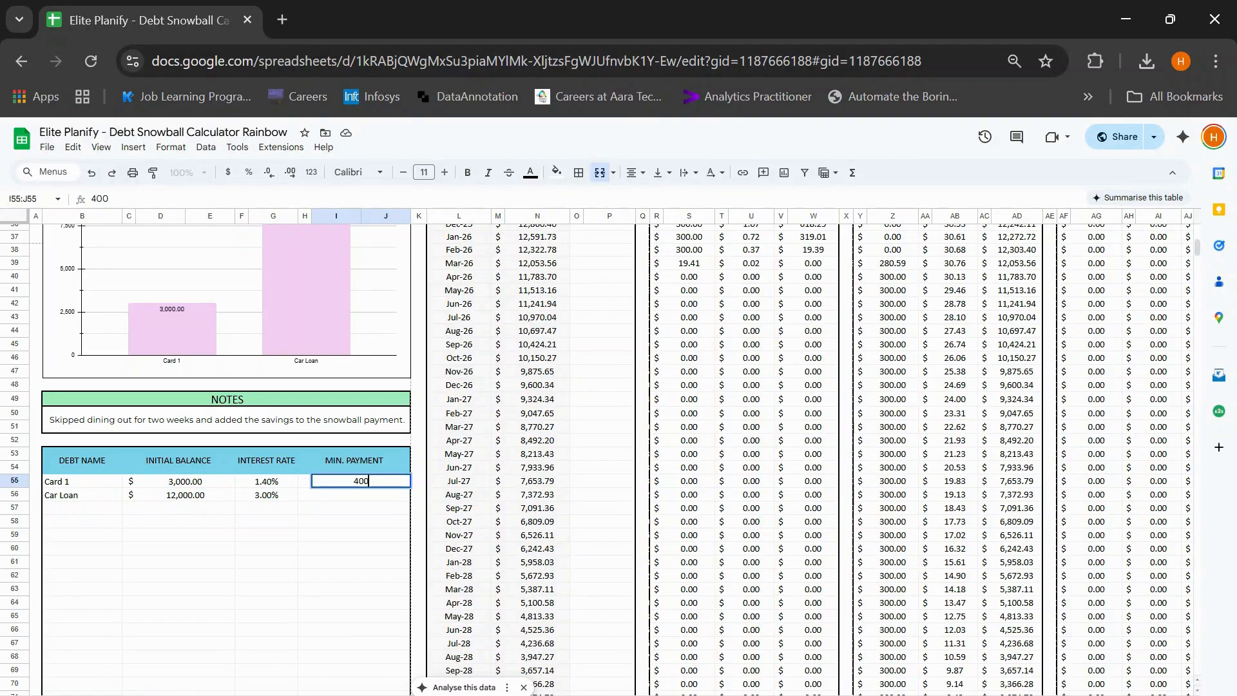
key(Return)
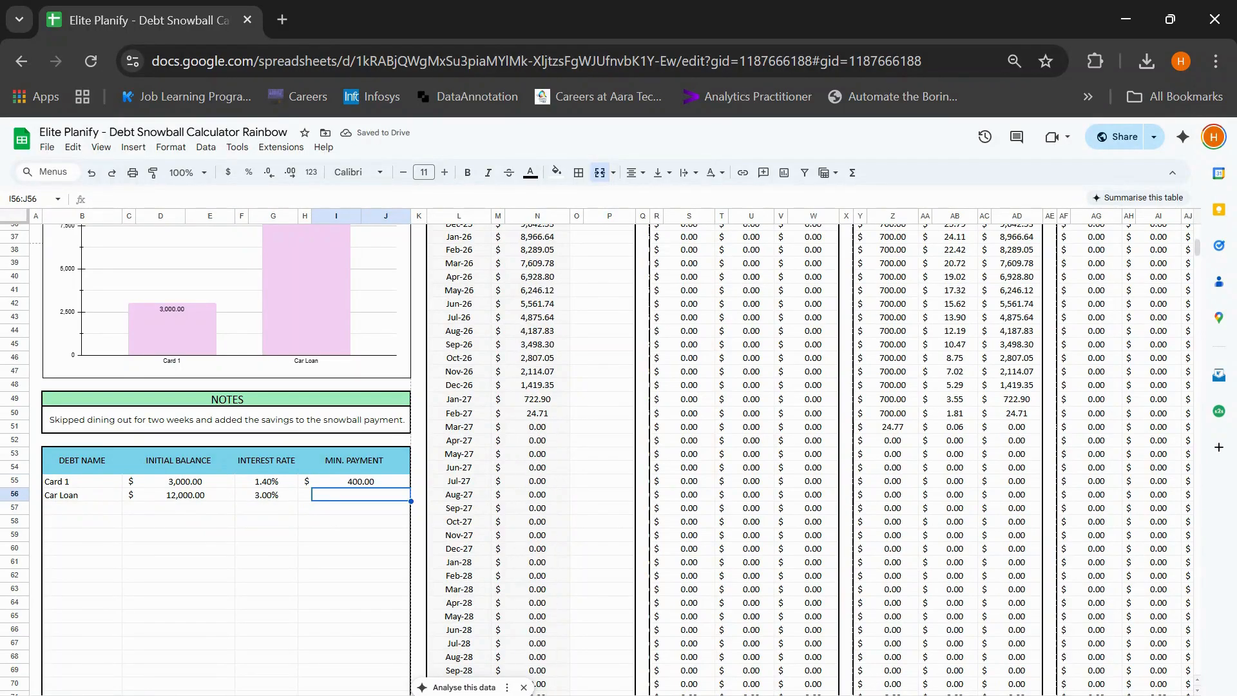
text(670)
key(Return)
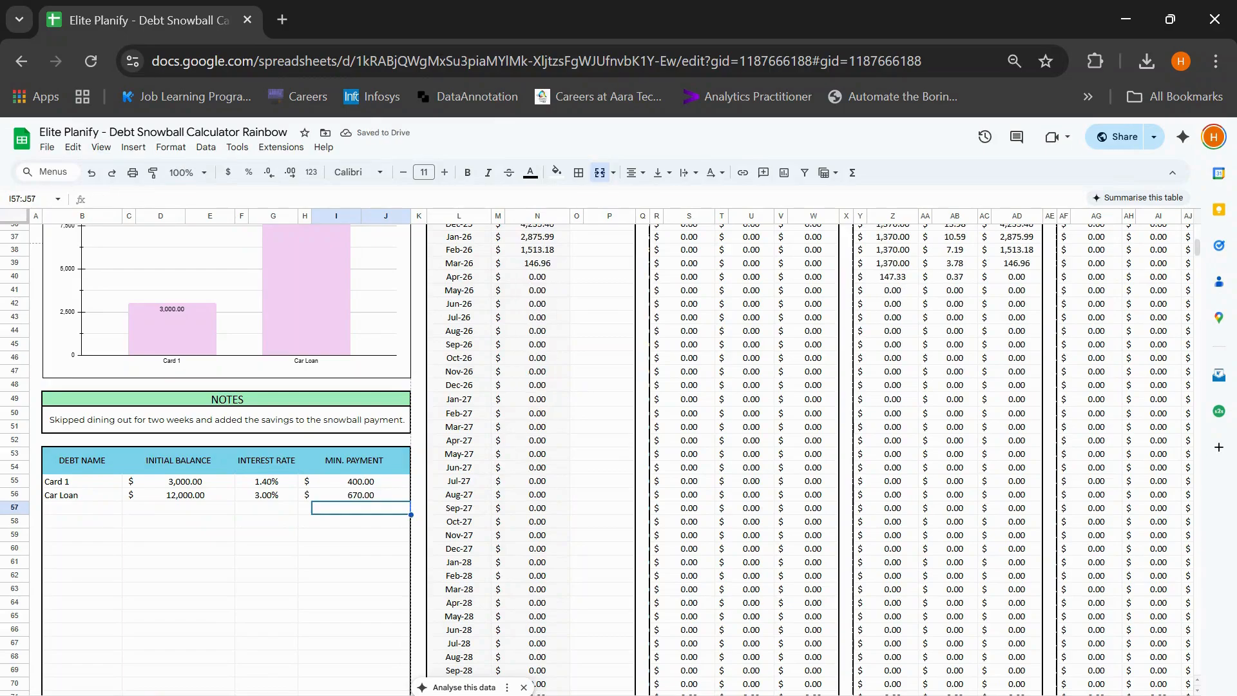
- Check the Initial Balance chart and change Card 1's initial balance to 80,000
scroll(314, 428, up, 4)
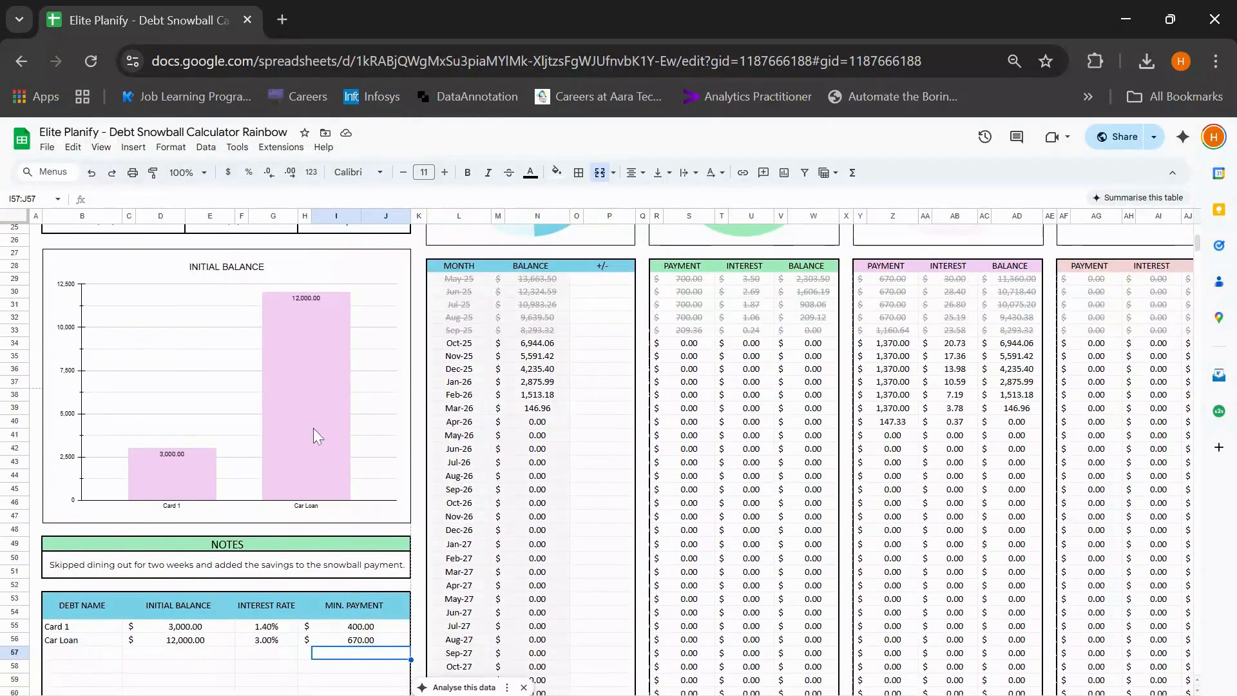
click(297, 343)
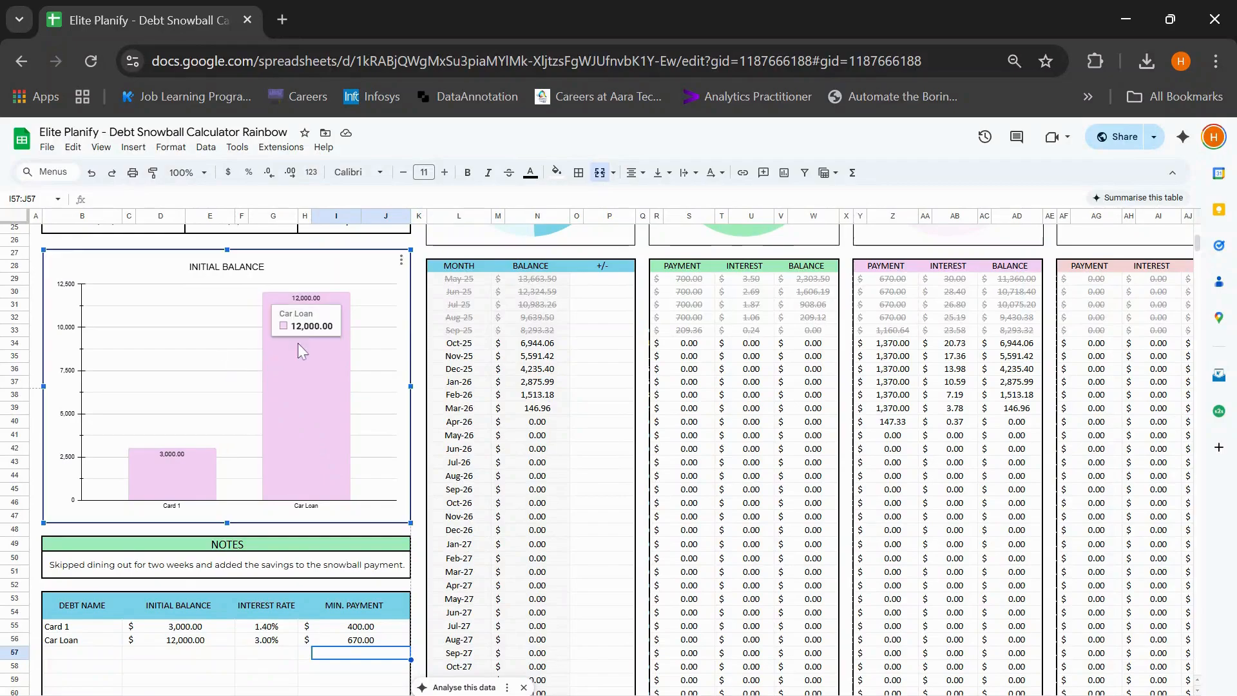
click(187, 627)
text(80,000)
key(Return)
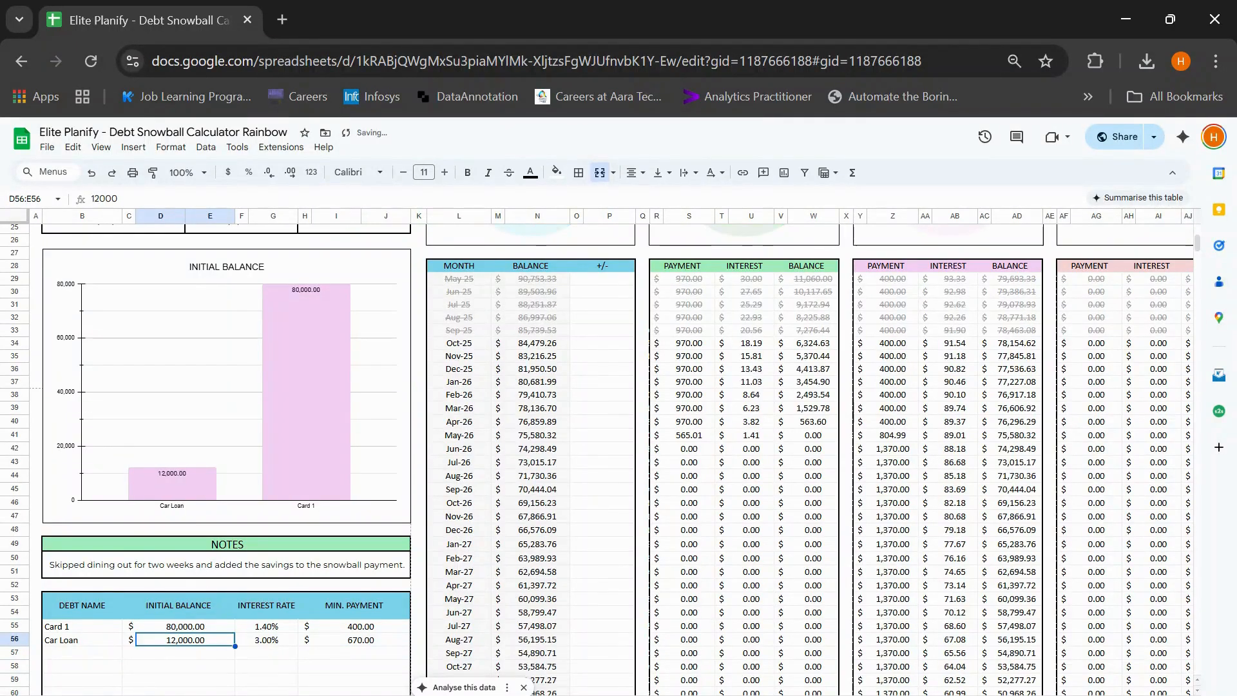
- Add Card 2 as a third debt with an initial balance of 4000
click(89, 655)
text(Card 2)
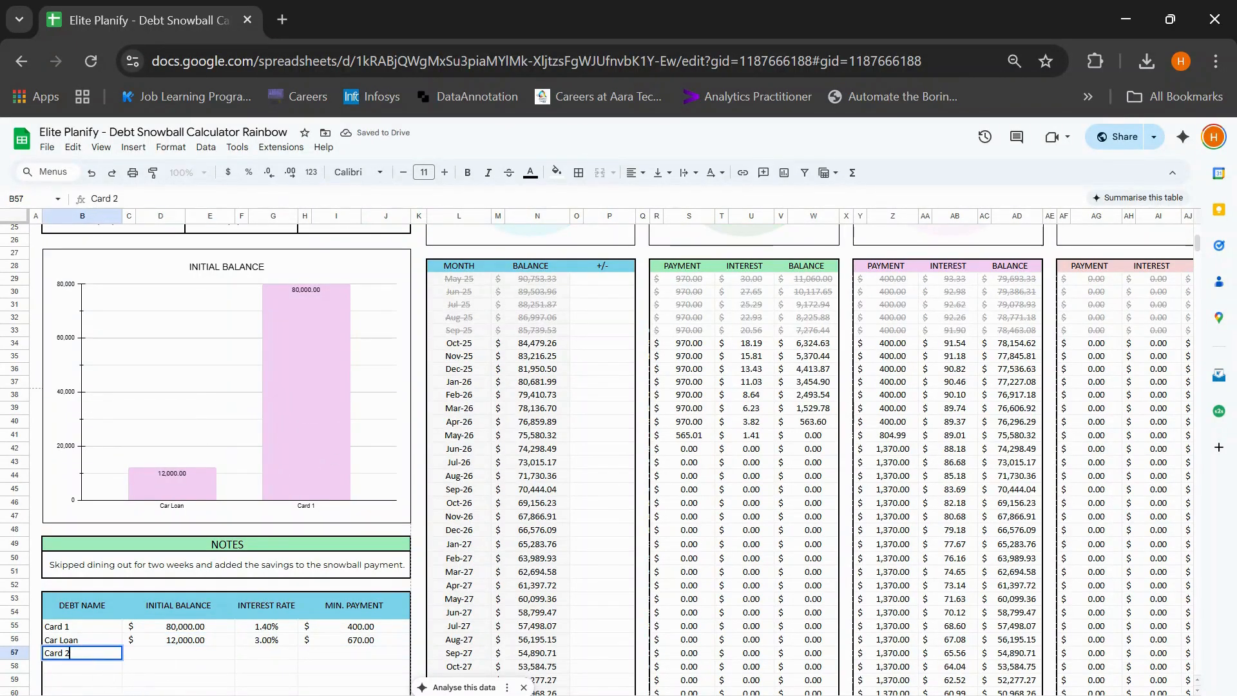
key(Return)
key(Right)
key(Right)
key(Up)
text(4000)
key(Return)
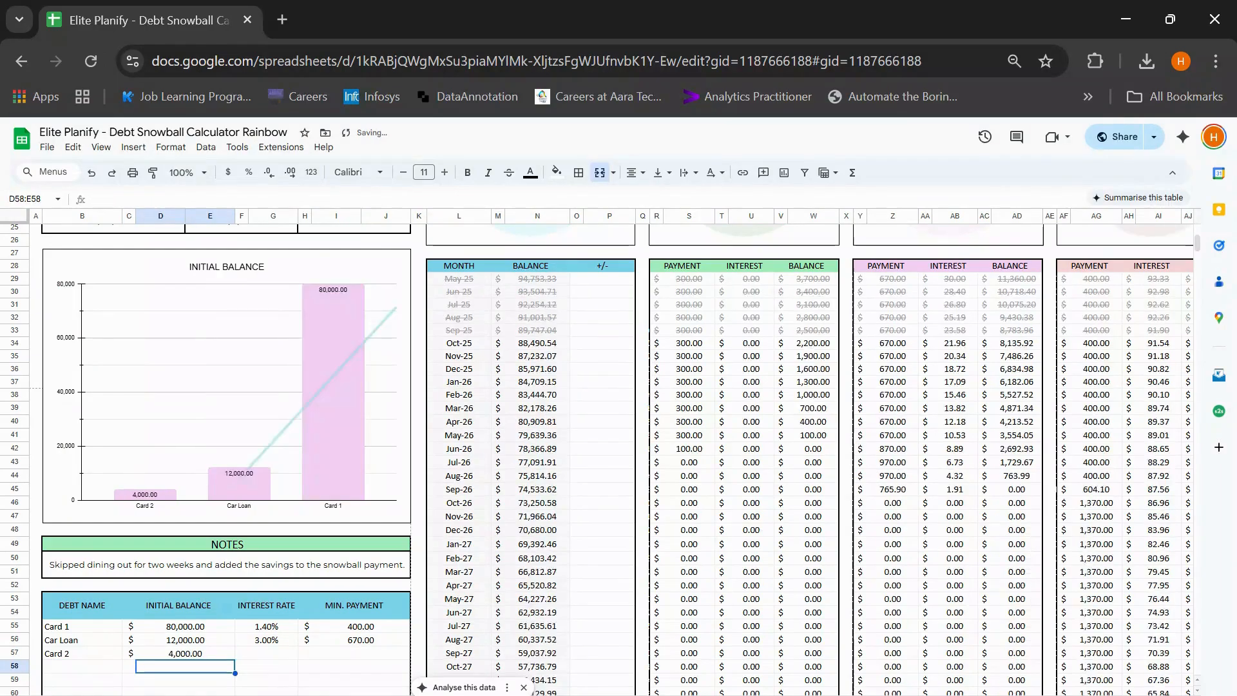
- Change Card 2's initial balance to 13000
key(Up)
text(13000)
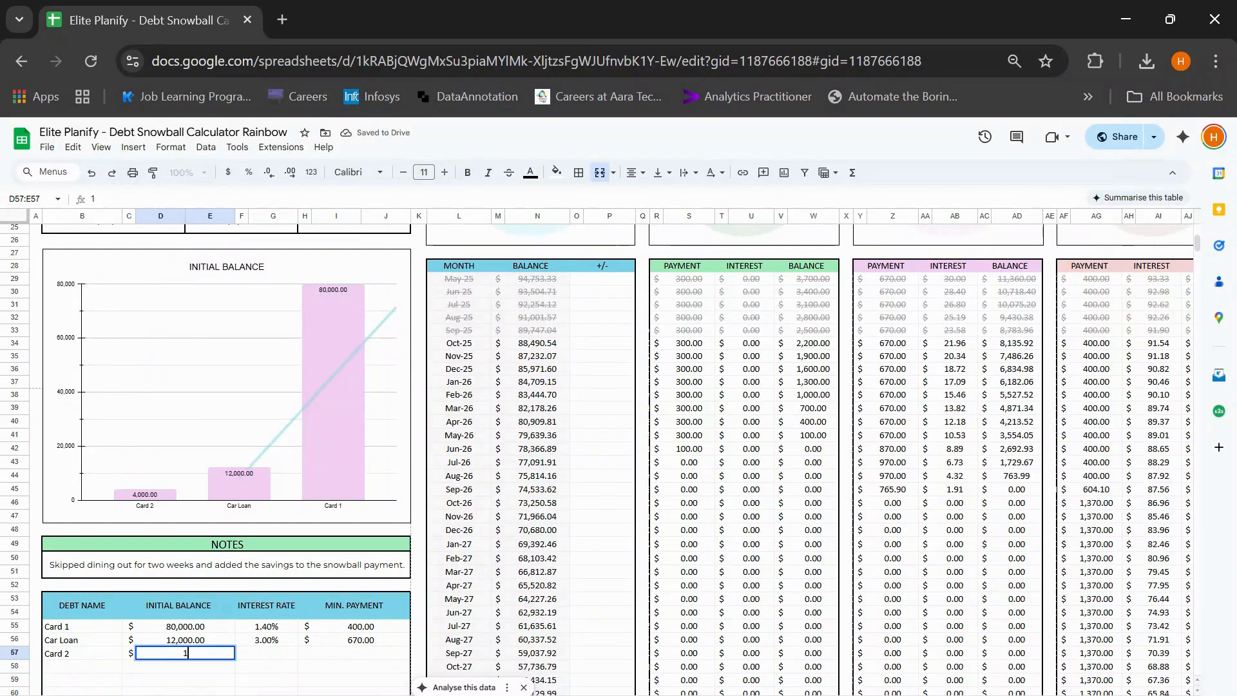
key(Return)
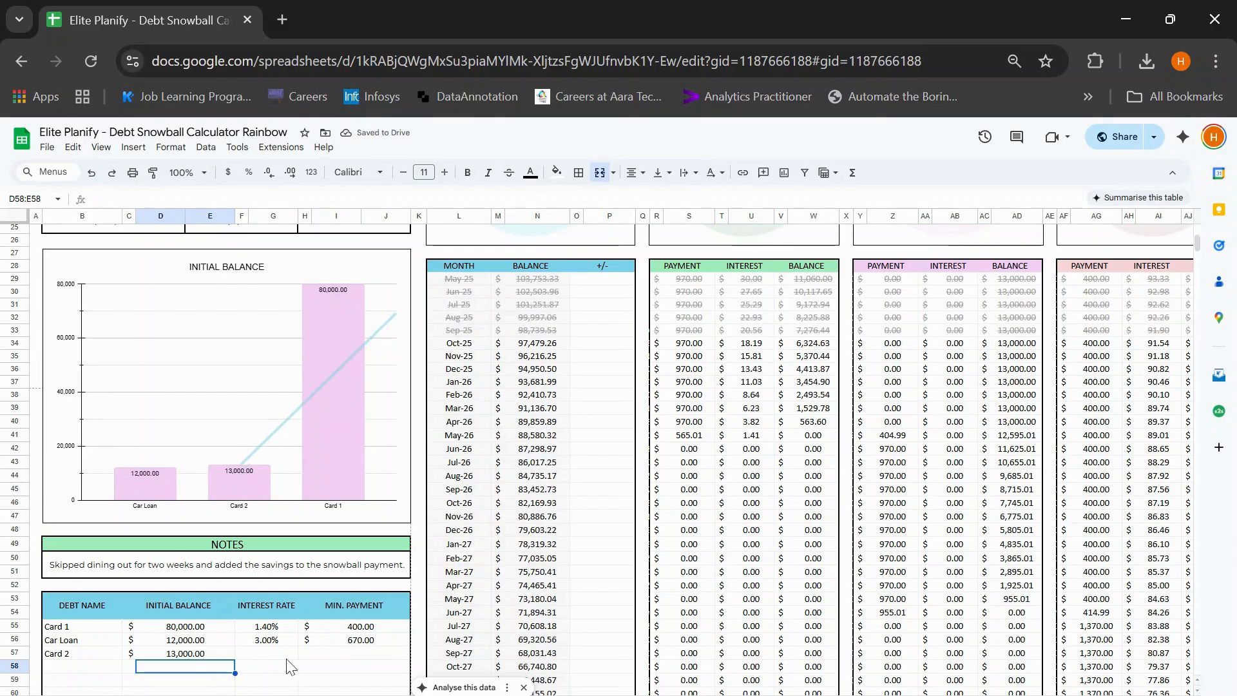
- Set Card 2's interest rate to 1%
key(Up)
key(Right)
text(34)
key(Return)
key(Up)
text(1)
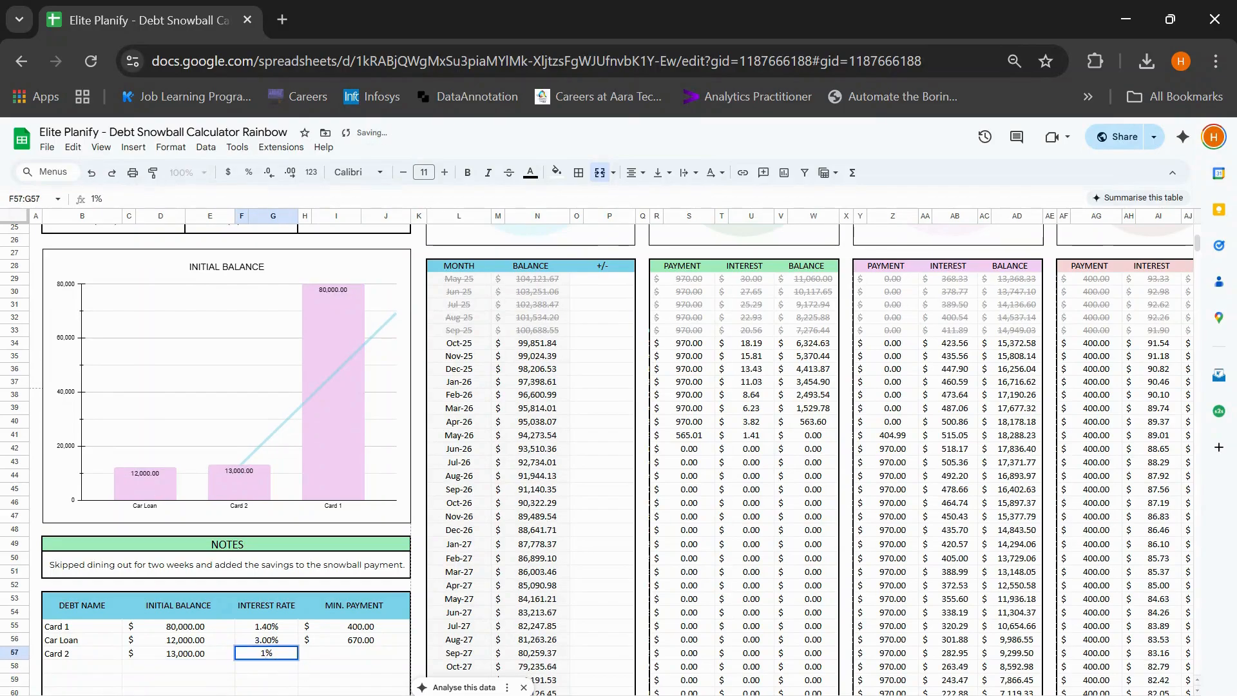
key(Return)
- Enter a minimum payment of 23 for Card 2
key(Right)
key(Right)
key(Up)
text(2)
text(3)
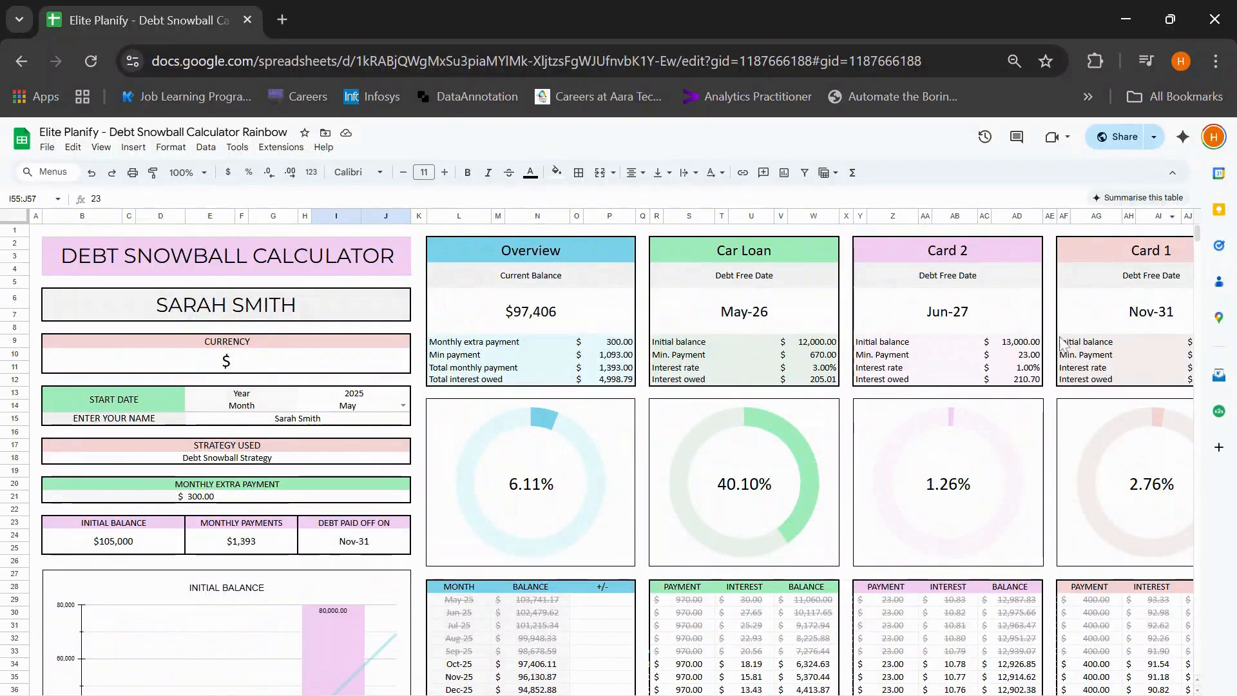
- Examine the summary cards for the Overview, Car Loan, Card 2 and Card 1
drag(1062, 343, 1146, 385)
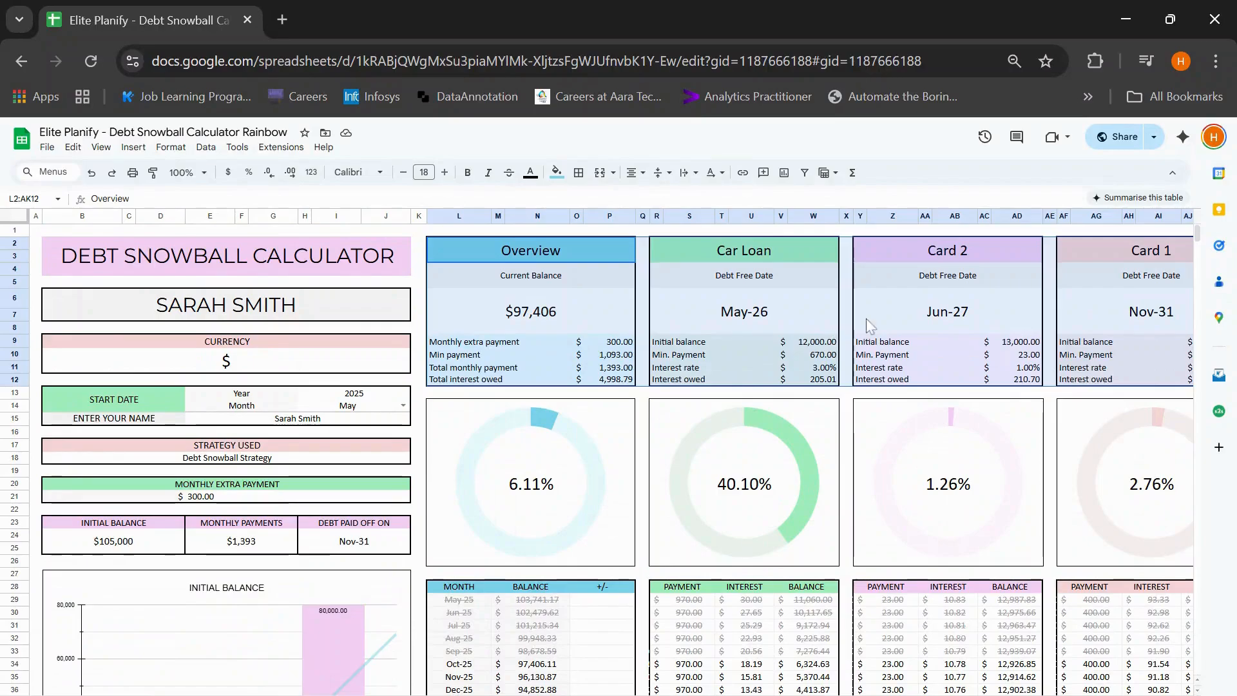
click(763, 258)
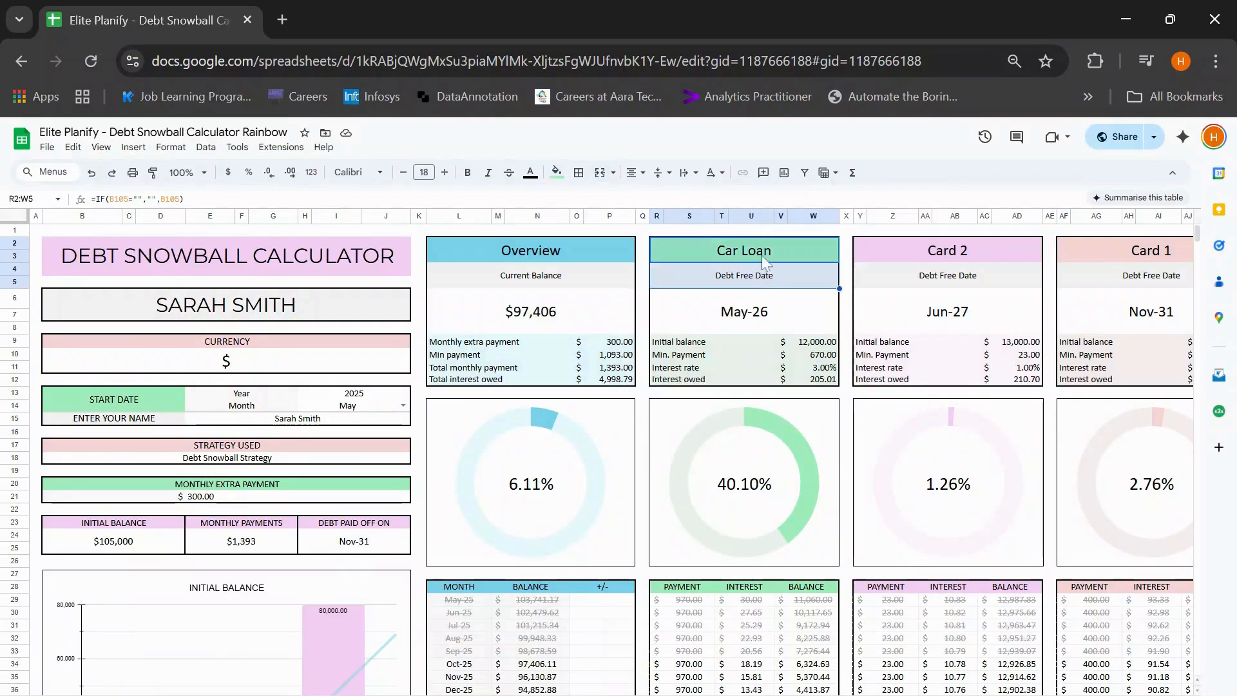
drag(762, 257, 797, 384)
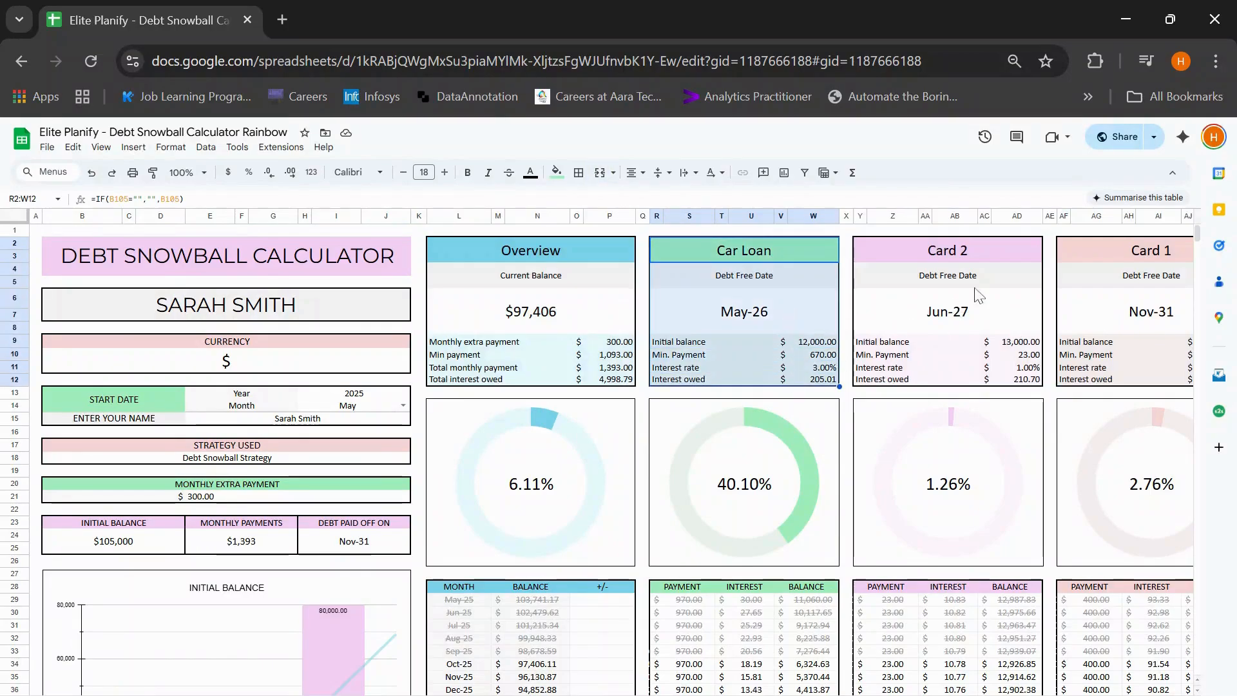
drag(979, 252, 1113, 390)
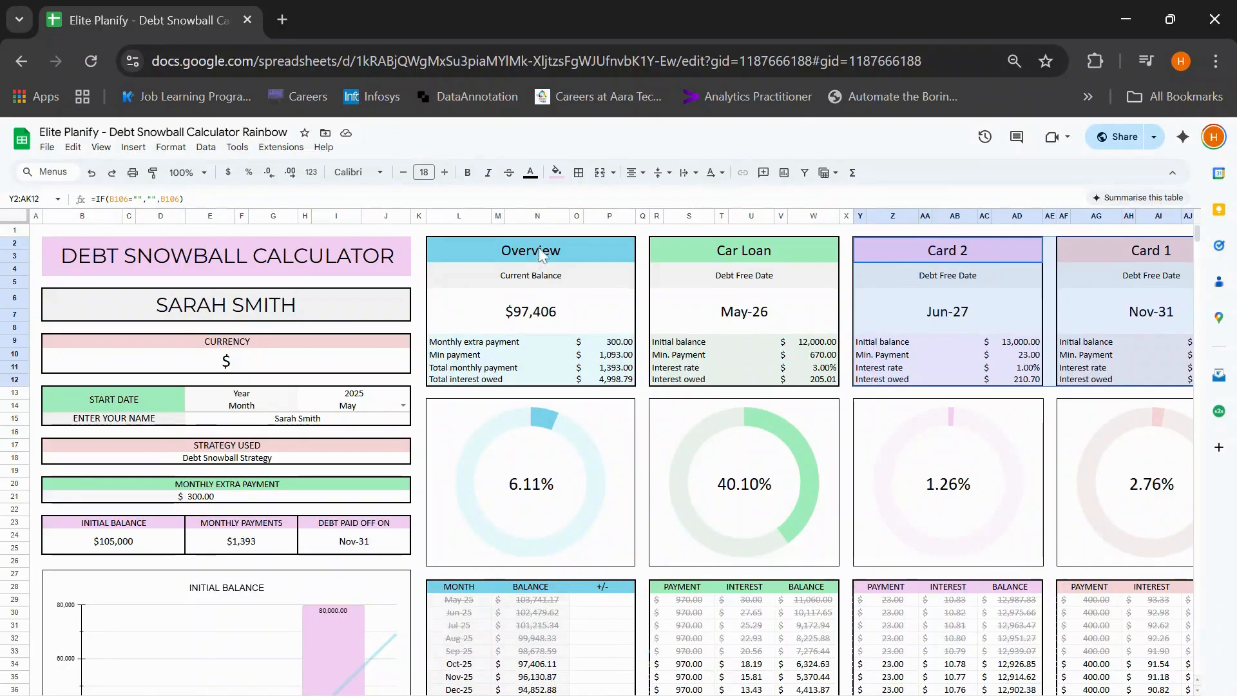
drag(540, 255, 543, 385)
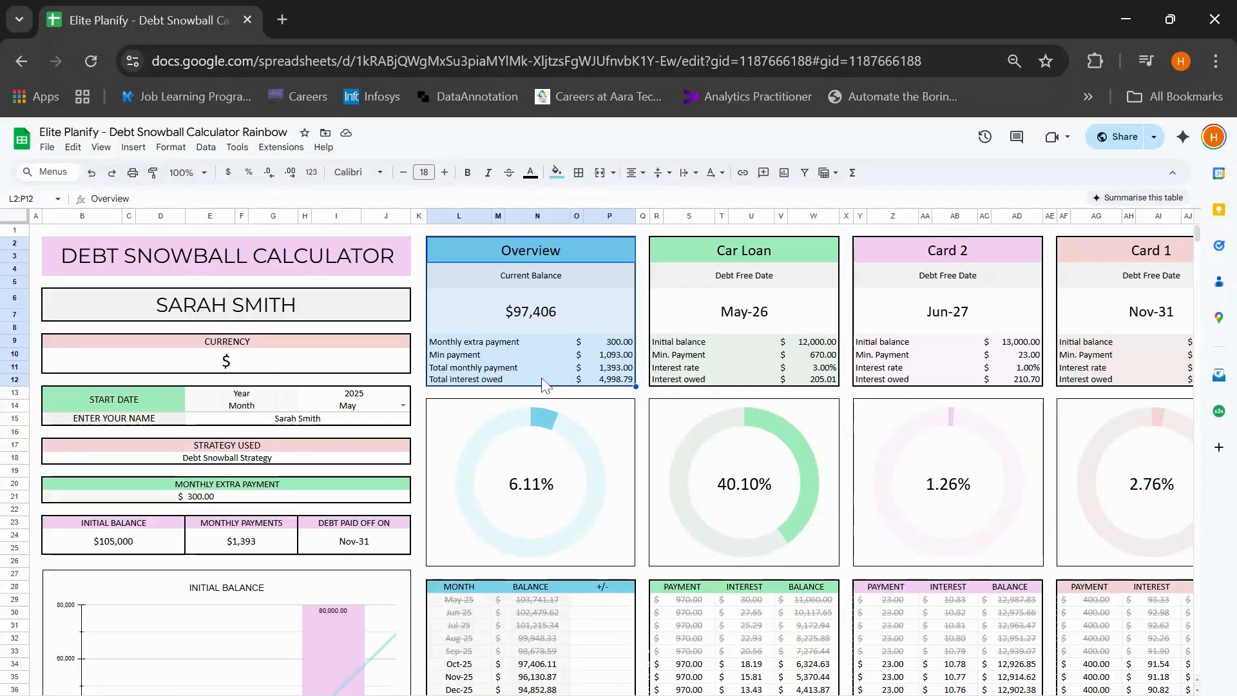
- Read the Overview card's monthly extra payment, min payment, total monthly payment and total interest owed rows
click(516, 342)
drag(569, 345, 599, 346)
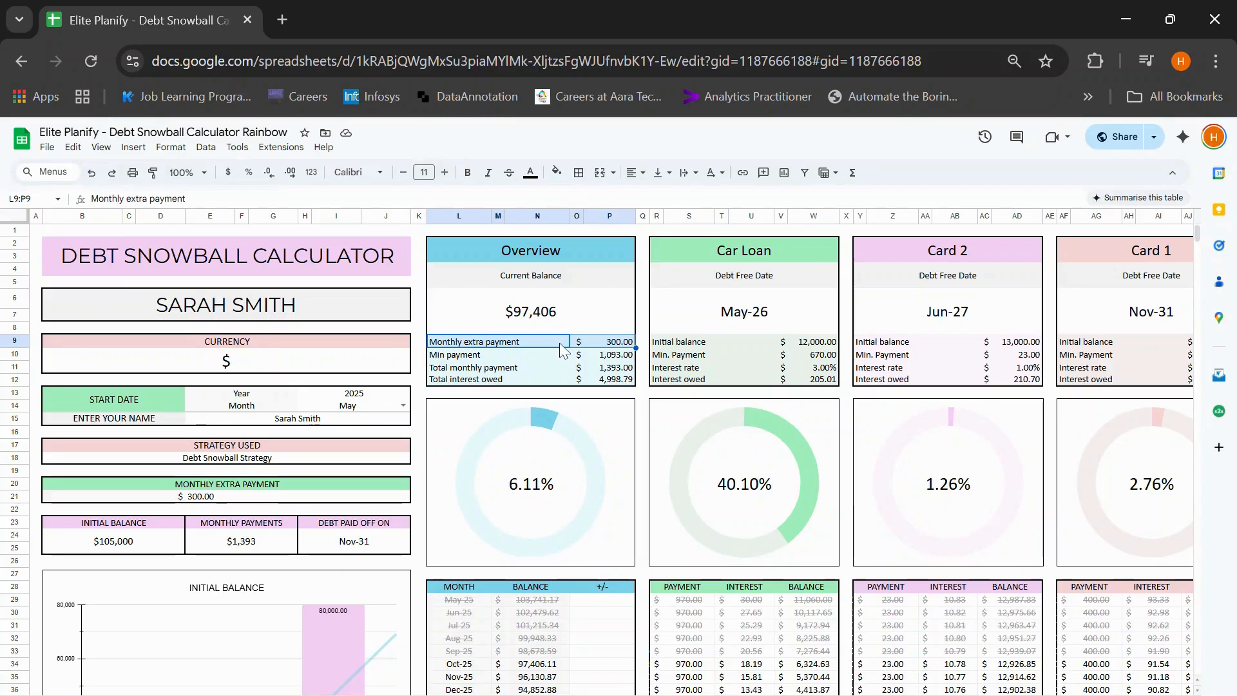
drag(484, 359, 606, 362)
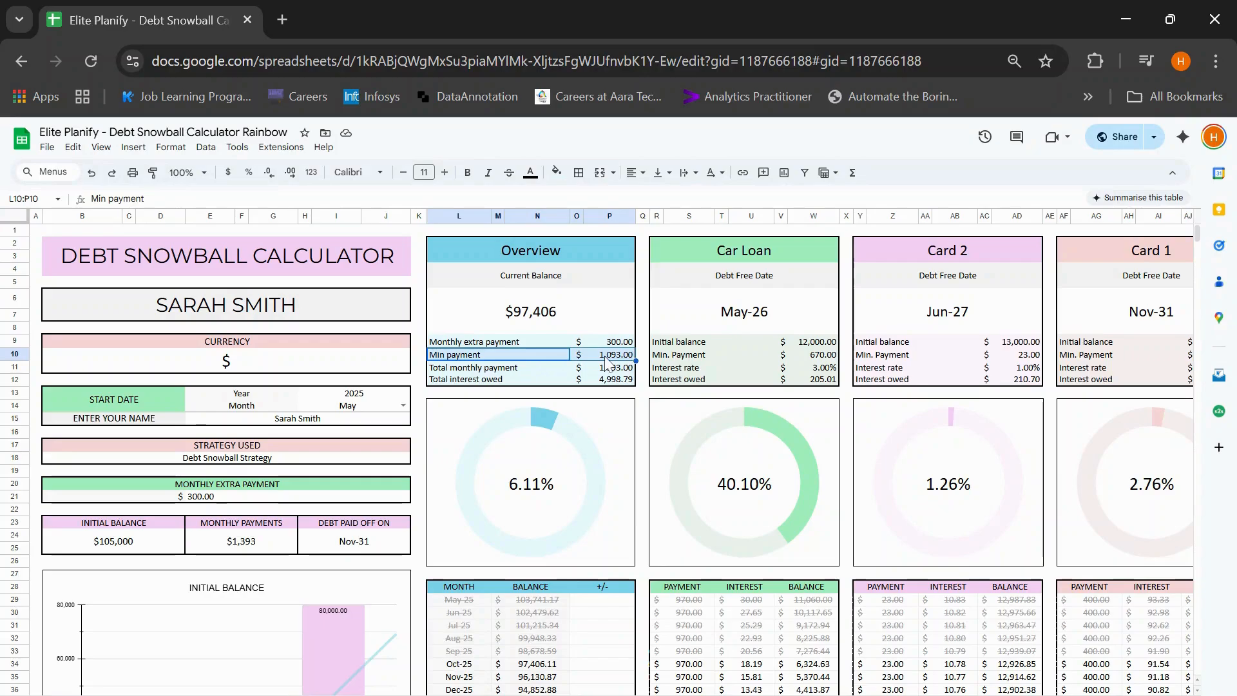
drag(497, 374, 605, 374)
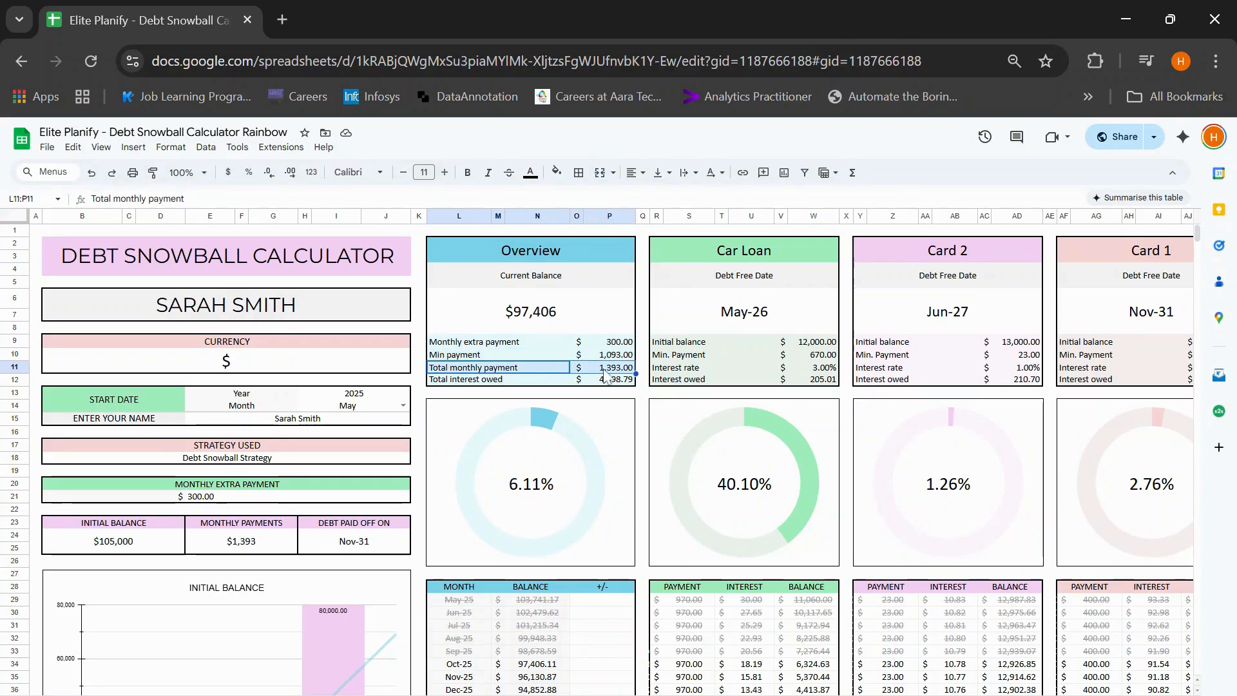
drag(483, 385, 606, 388)
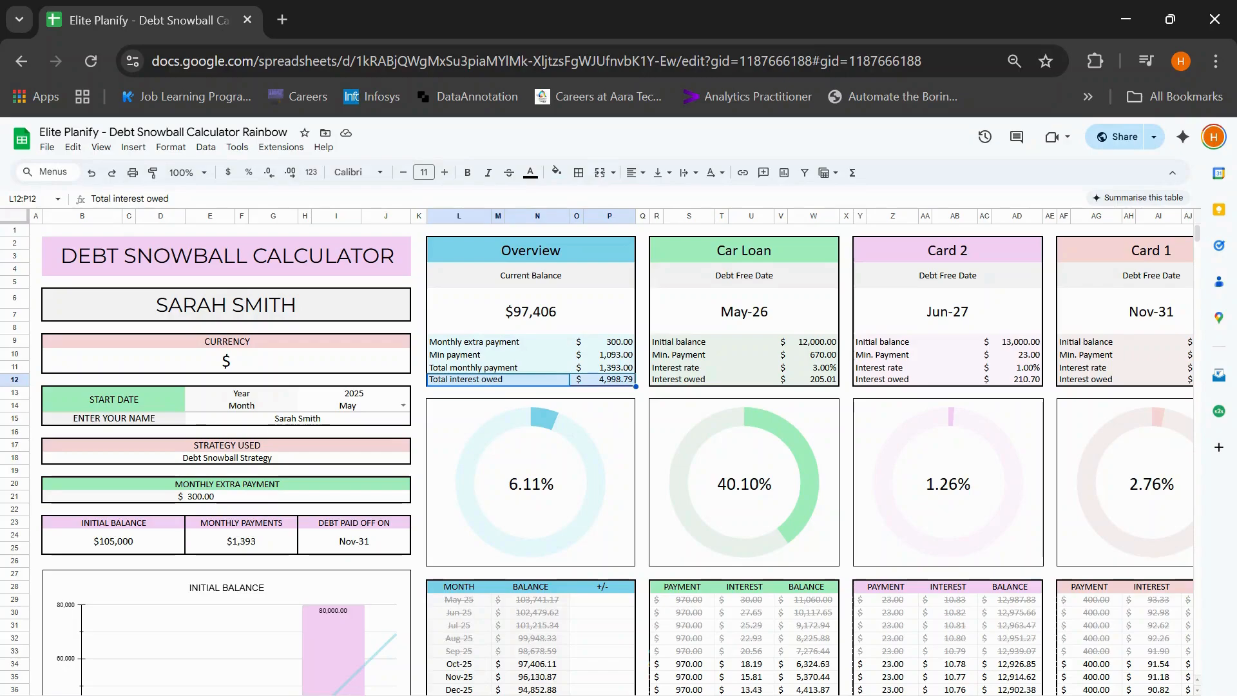
- Look through all the individual debt cards, including the unused ones, and return to the Car Loan's debt free date
drag(735, 258, 1165, 383)
scroll(825, 377, right, 5)
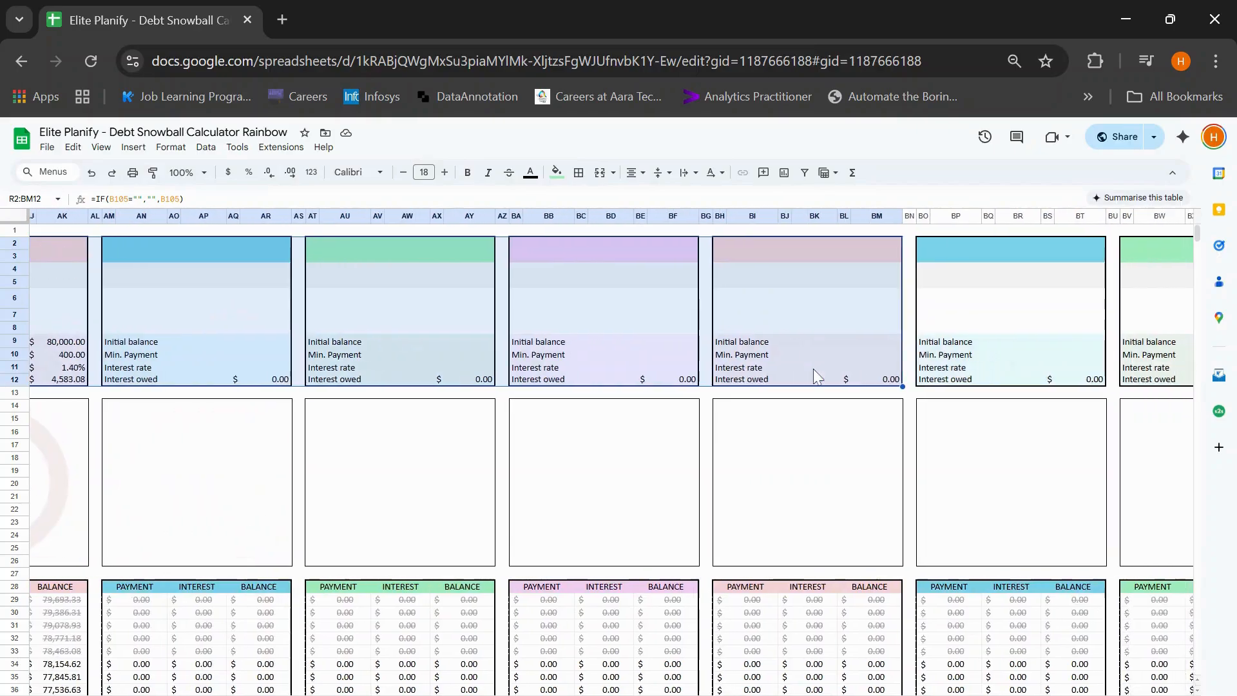
scroll(815, 377, left, 10)
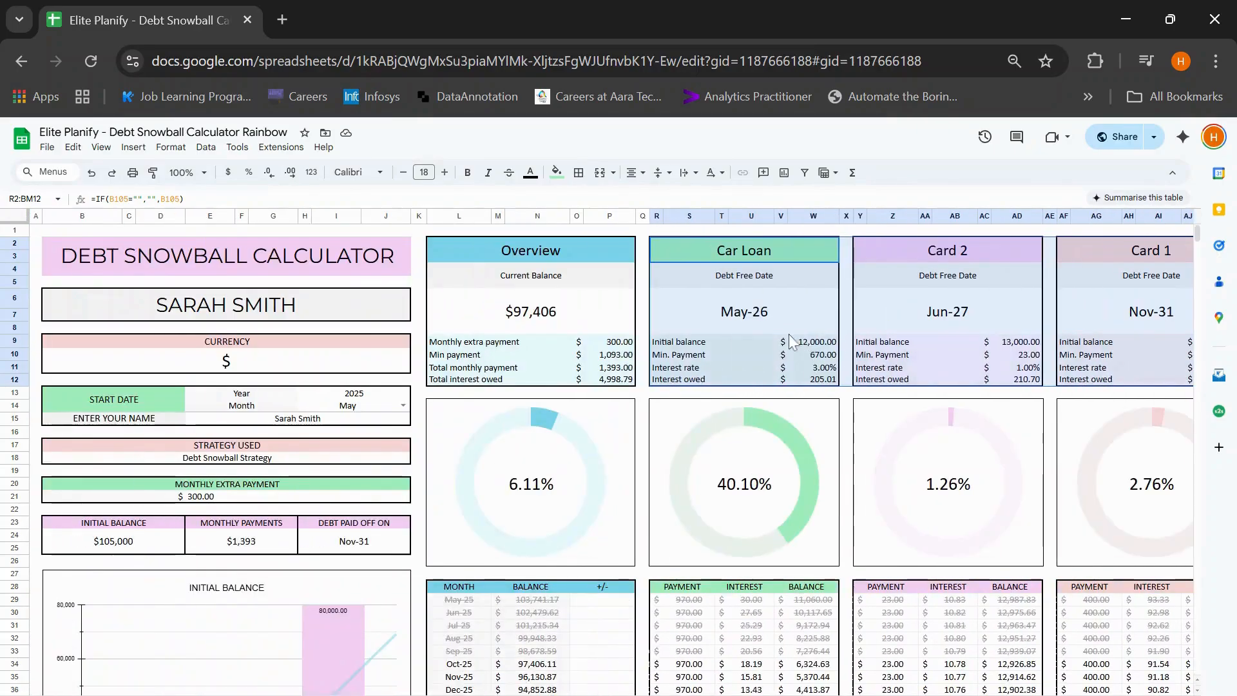
click(777, 328)
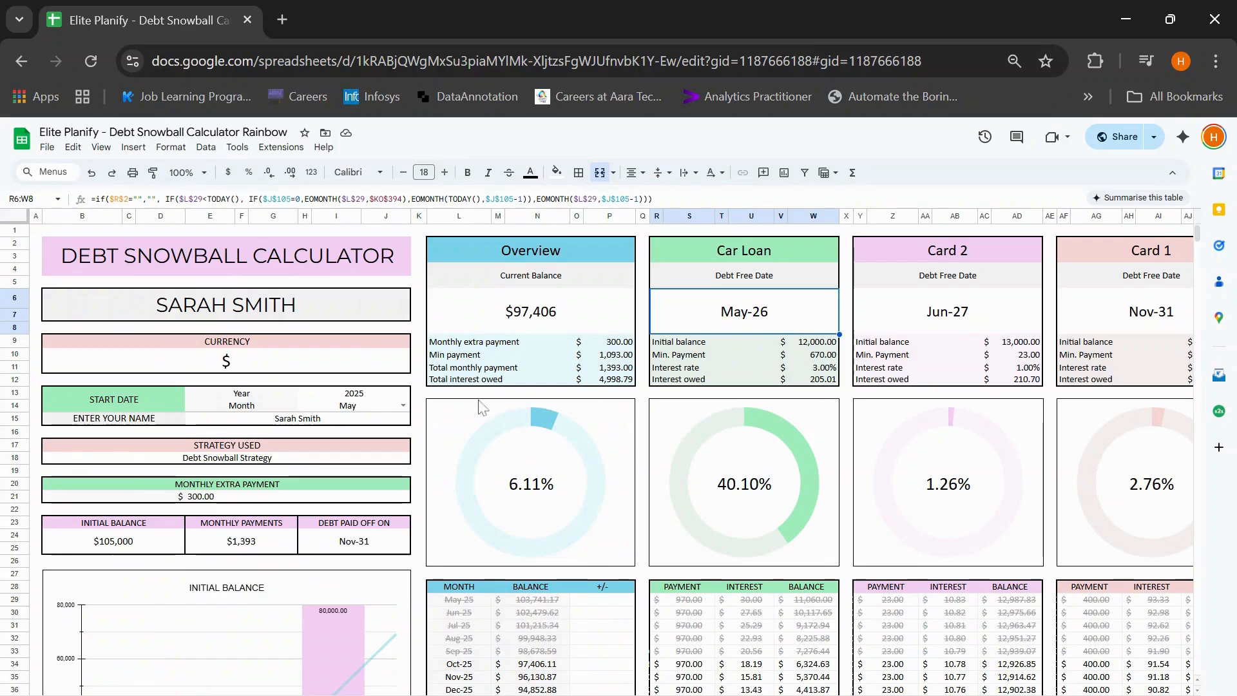
- Inspect the paid and left-to-pay portions in the progress charts for Car Loan, Card 2 and the Overview
click(733, 478)
mouse_move(773, 438)
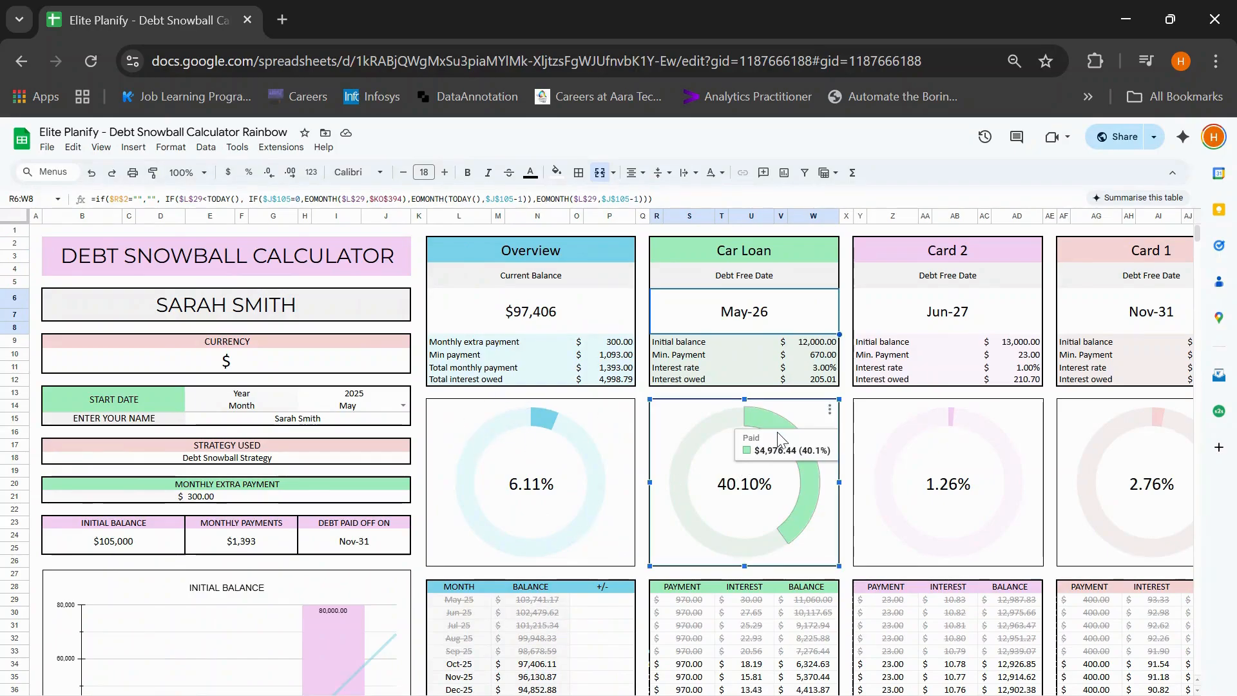
click(955, 428)
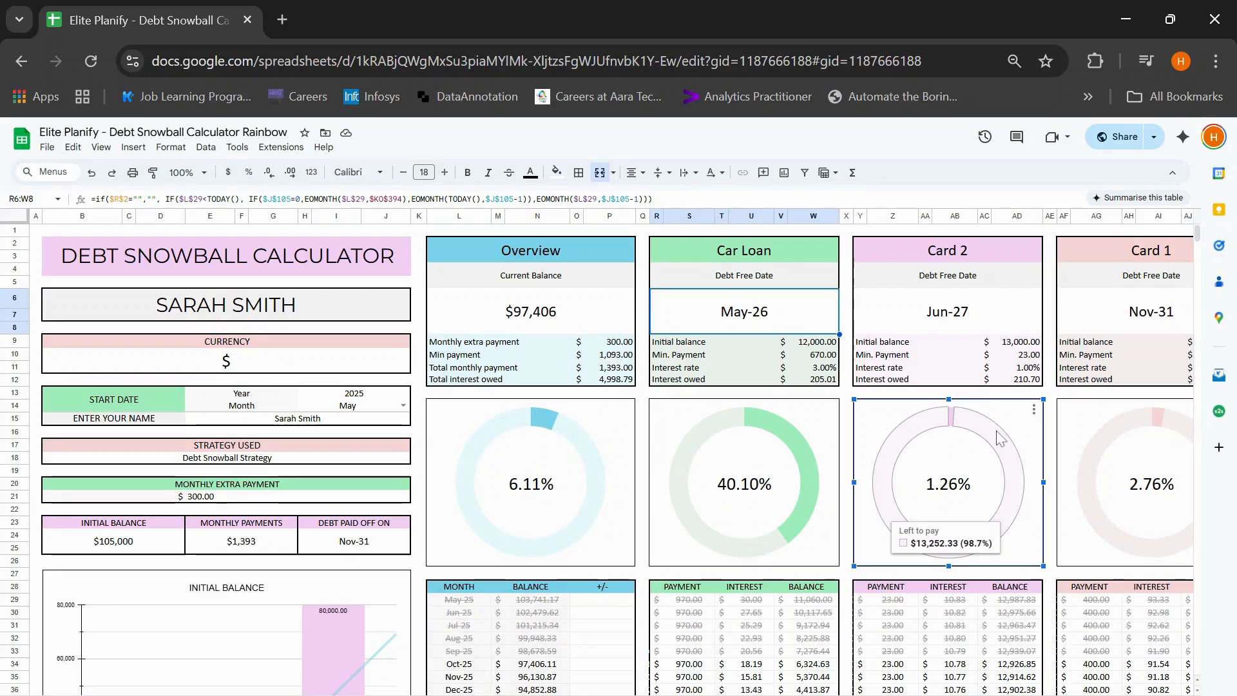
click(545, 424)
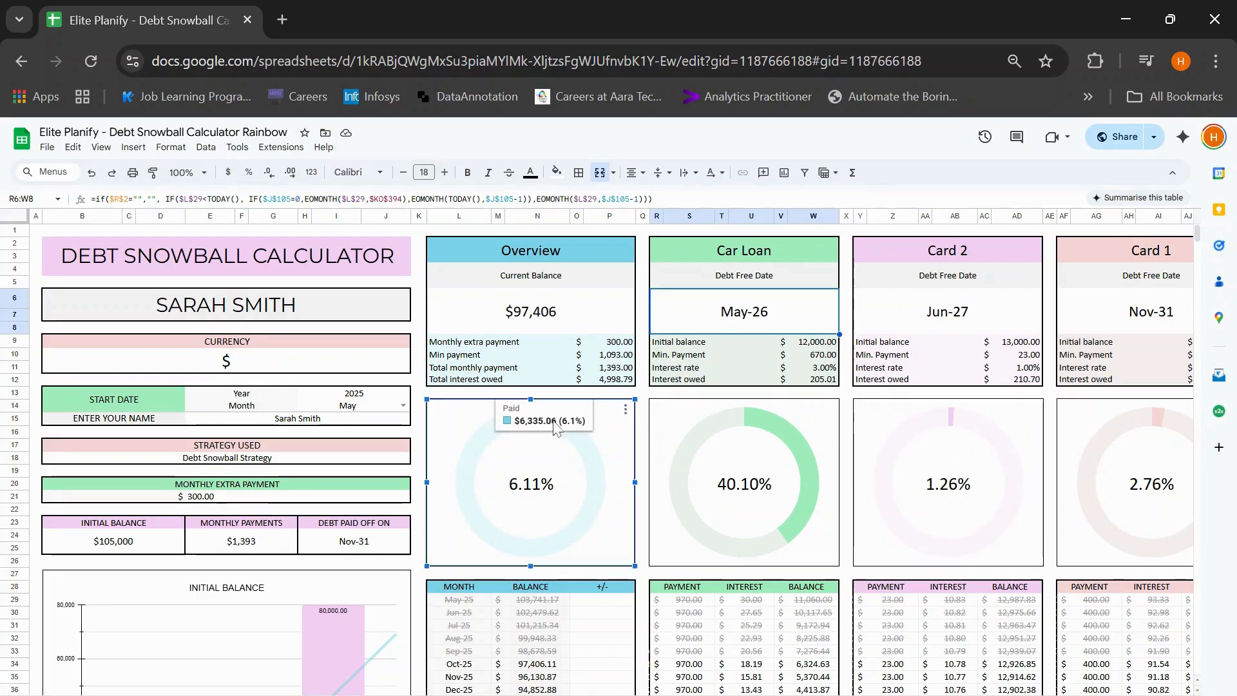
mouse_move(579, 449)
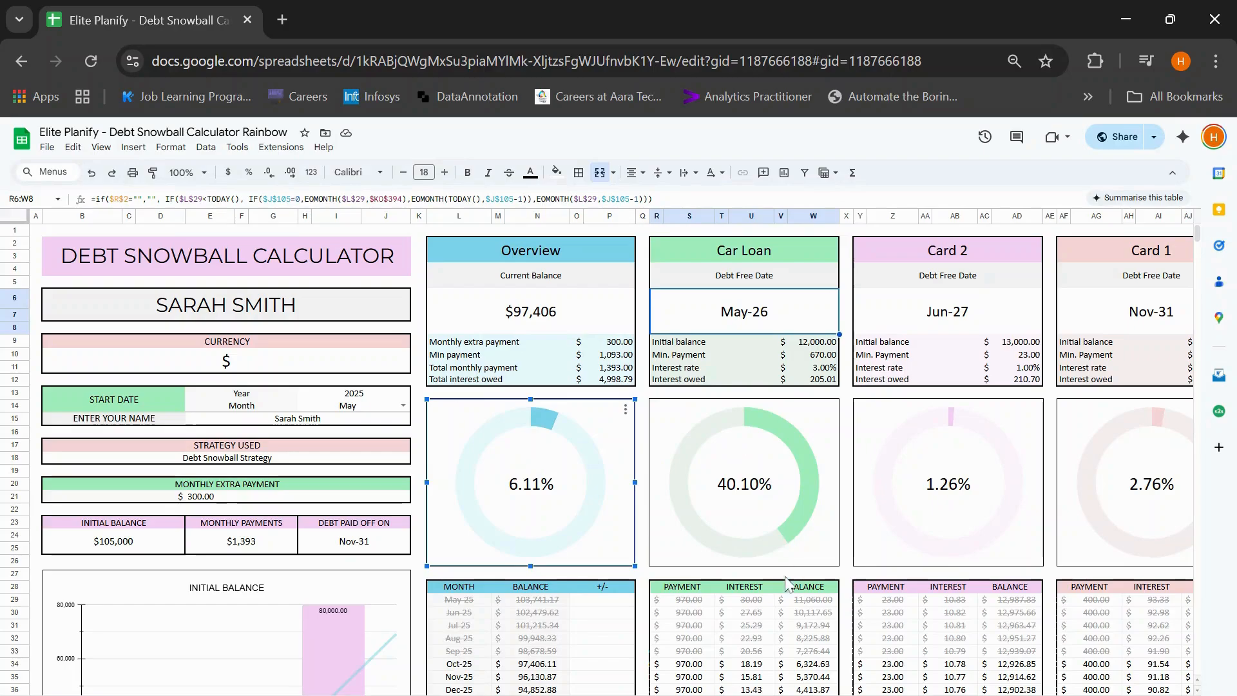
- Examine the monthly payoff schedule, including its Month, Balance and +/- columns and the debts' payment columns
scroll(782, 604, down, 5)
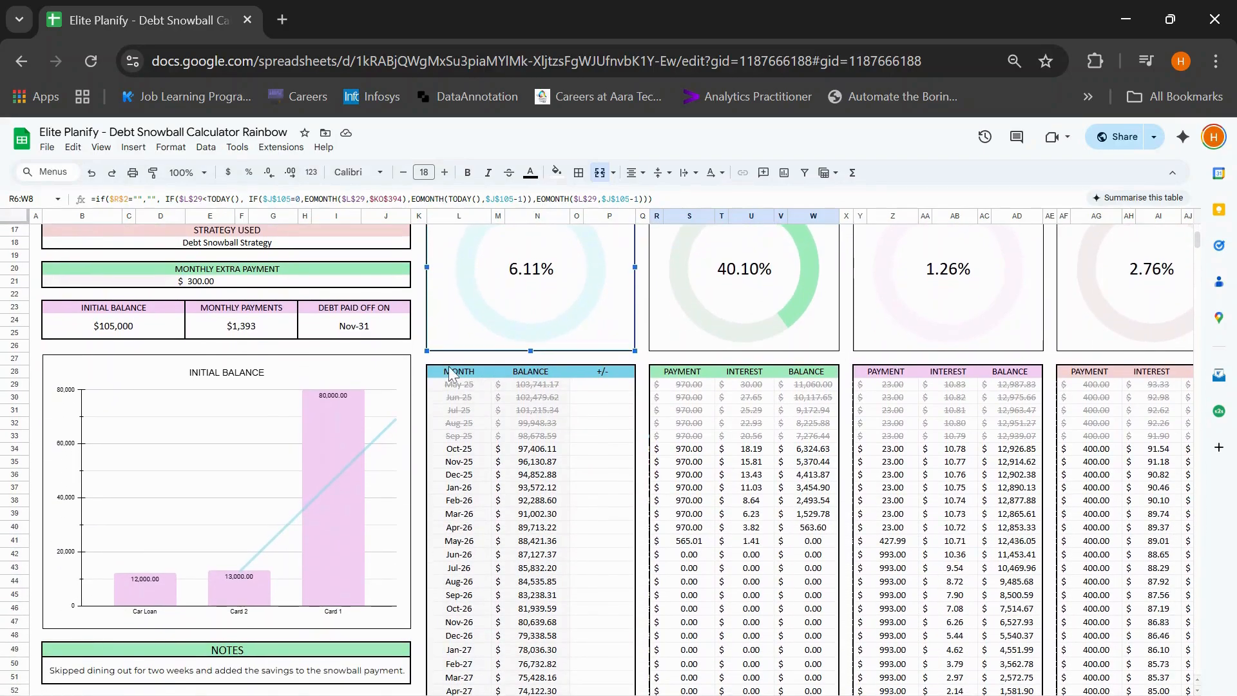
drag(454, 371, 1091, 657)
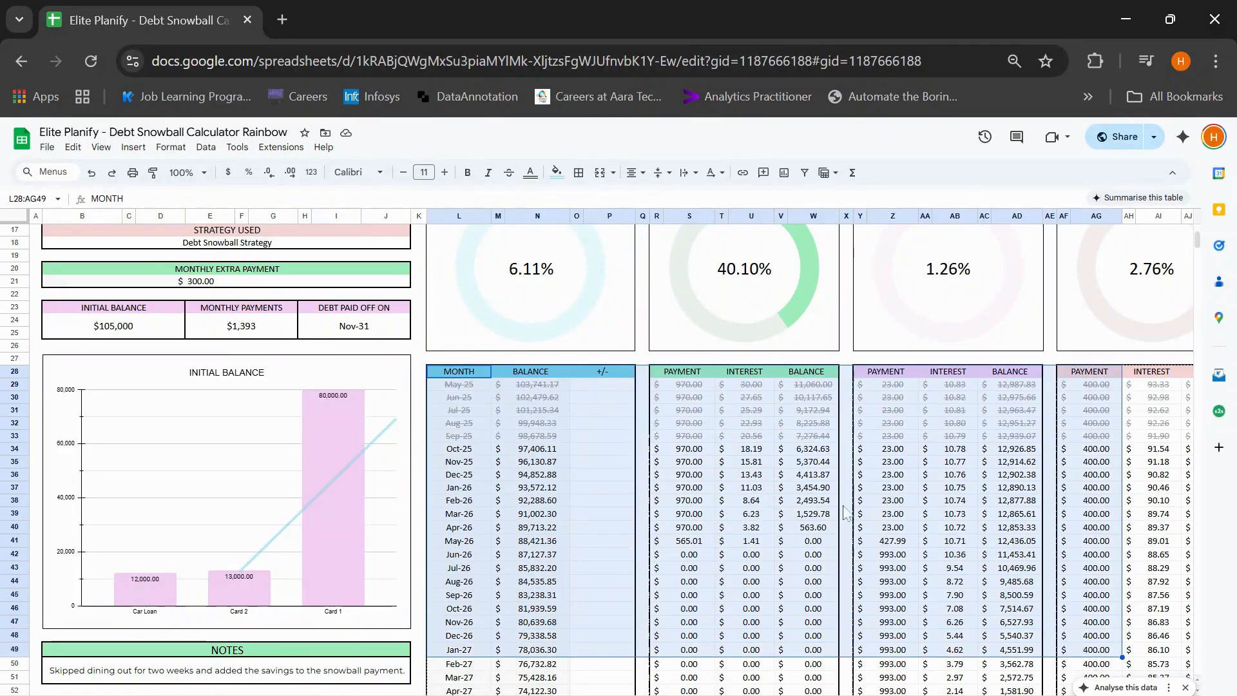
click(593, 400)
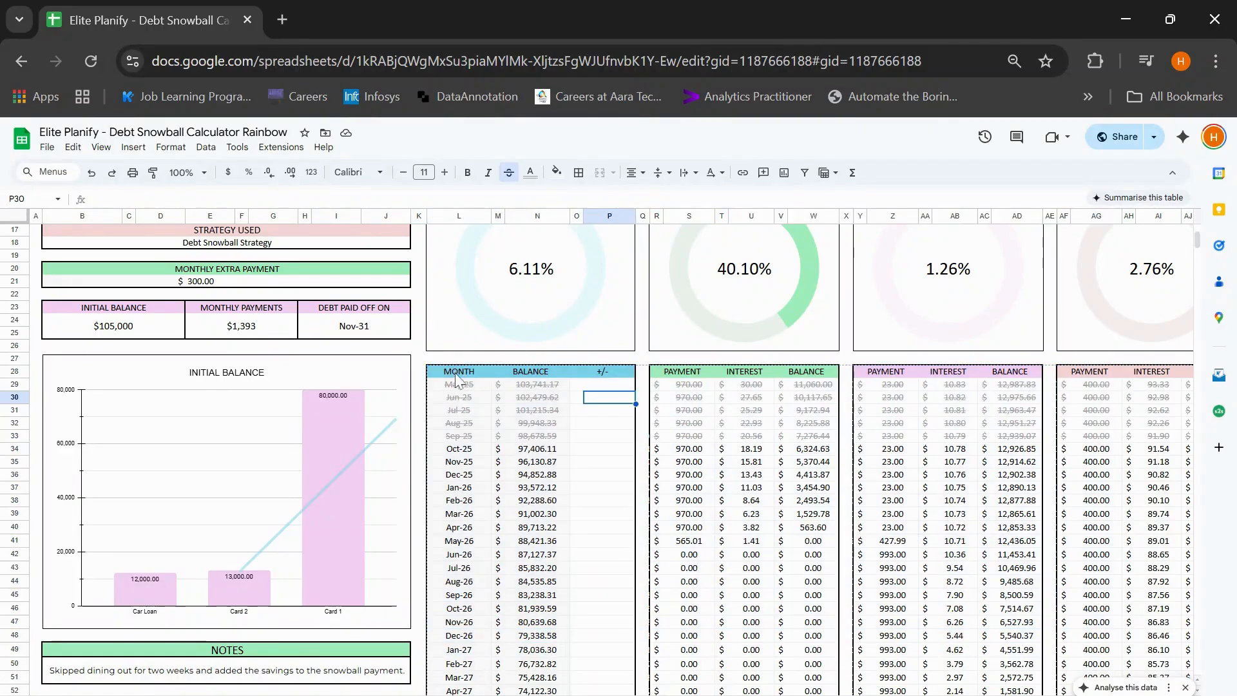
drag(457, 372, 601, 670)
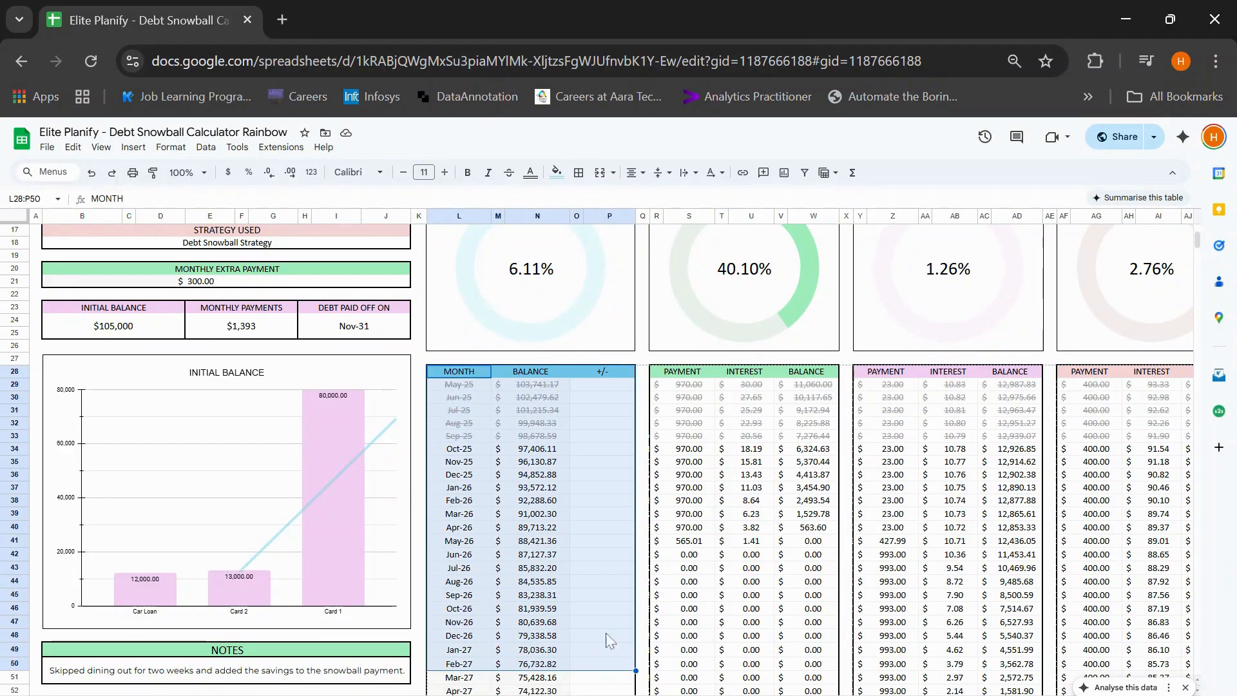
click(473, 374)
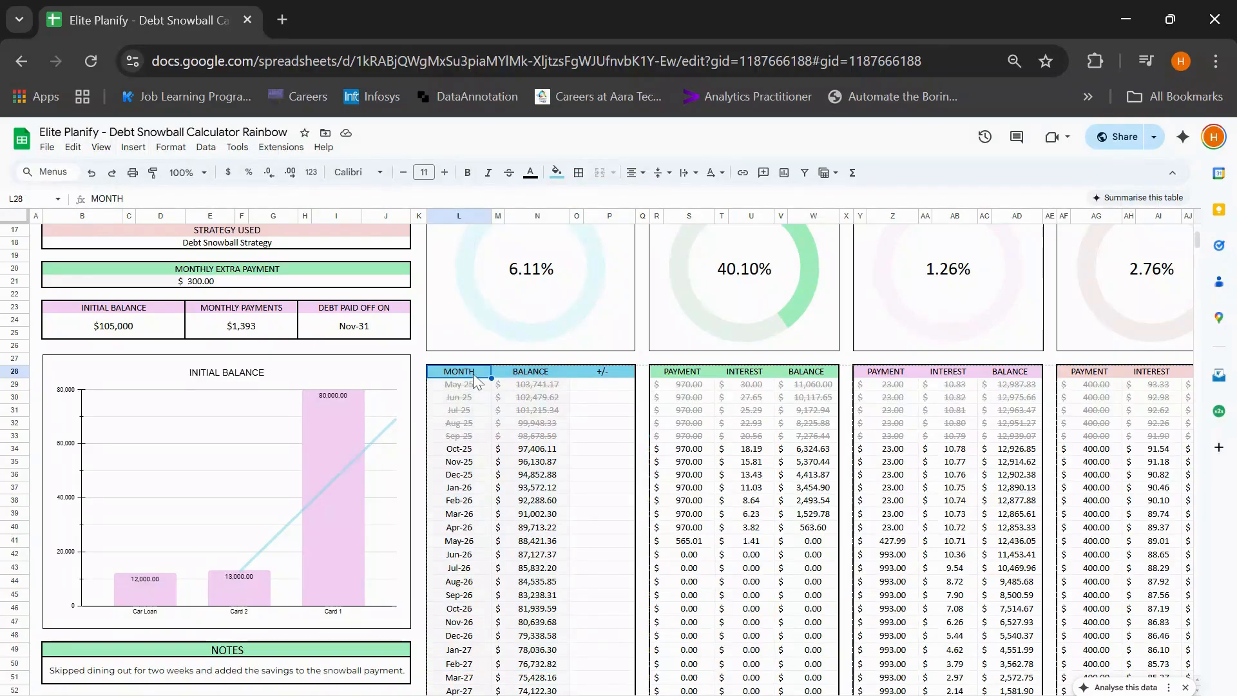
drag(475, 382, 478, 630)
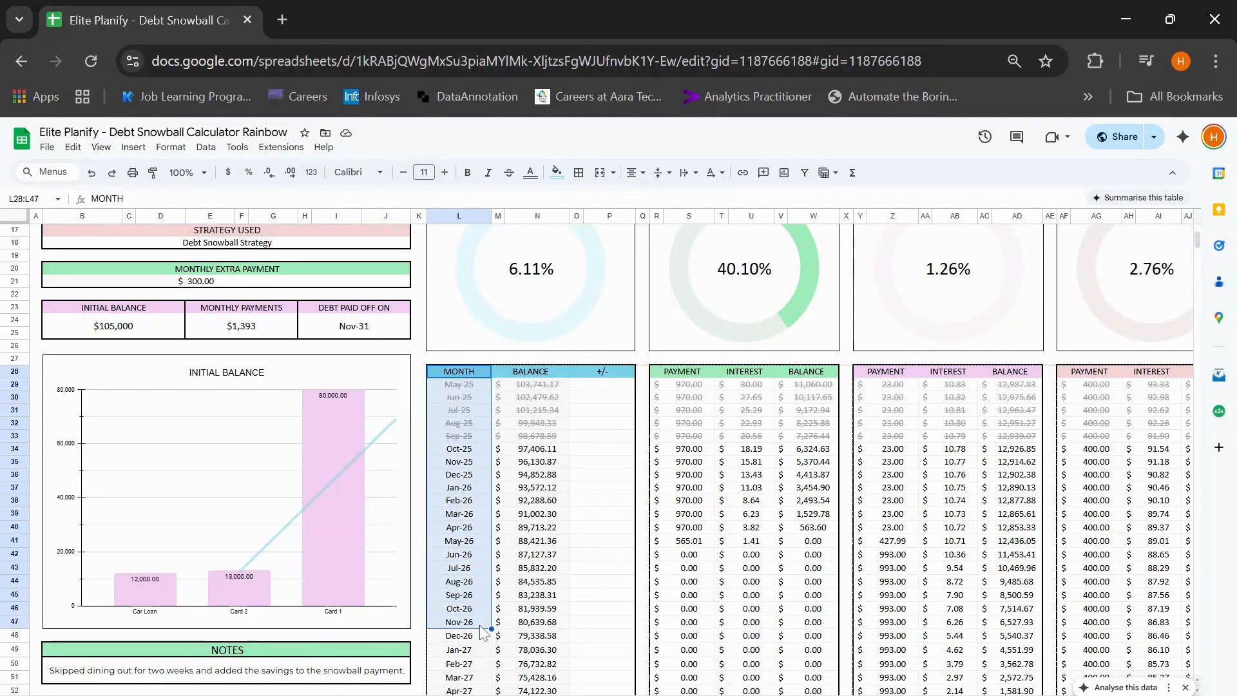
- Change the start month to June and check the crossed-out past months in the payoff schedule
scroll(575, 597, up, 2)
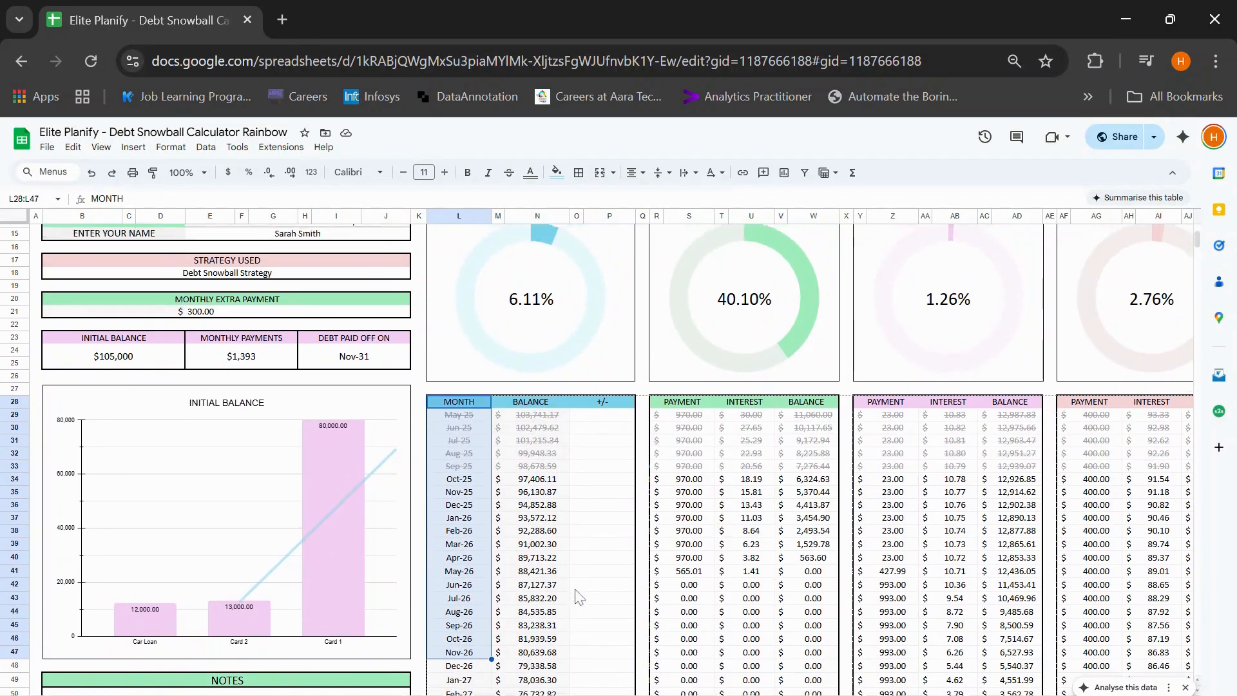
scroll(575, 597, up, 3)
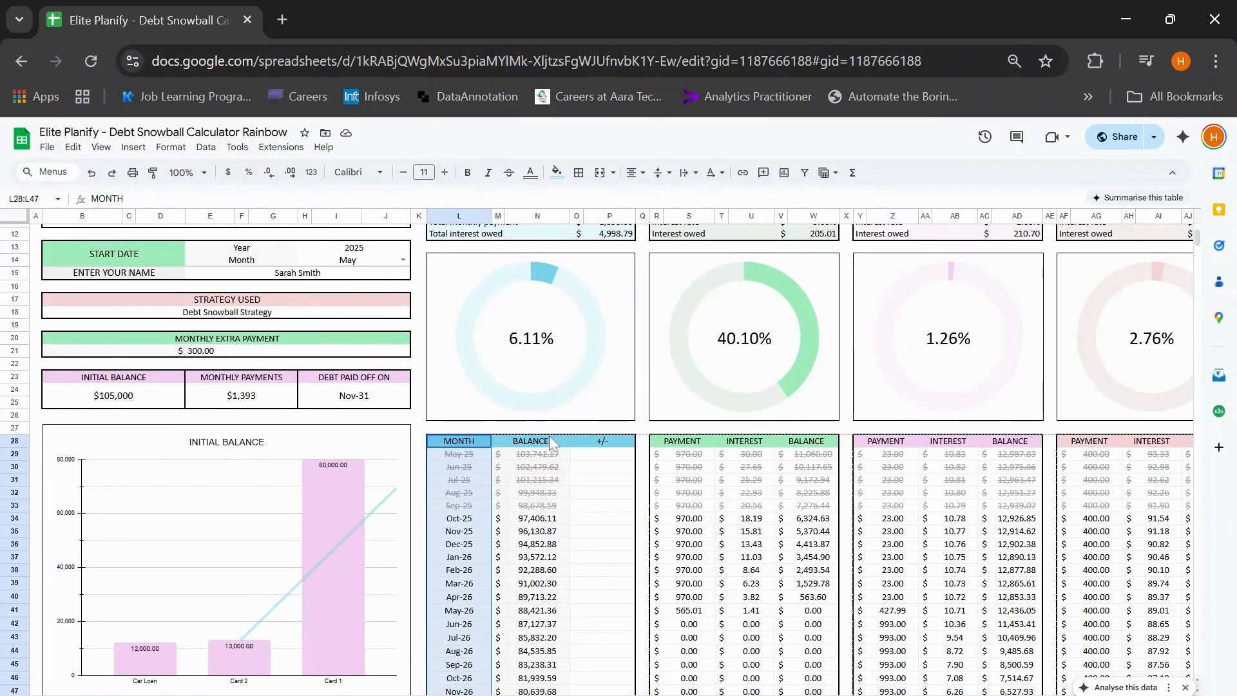
scroll(542, 449, down, 3)
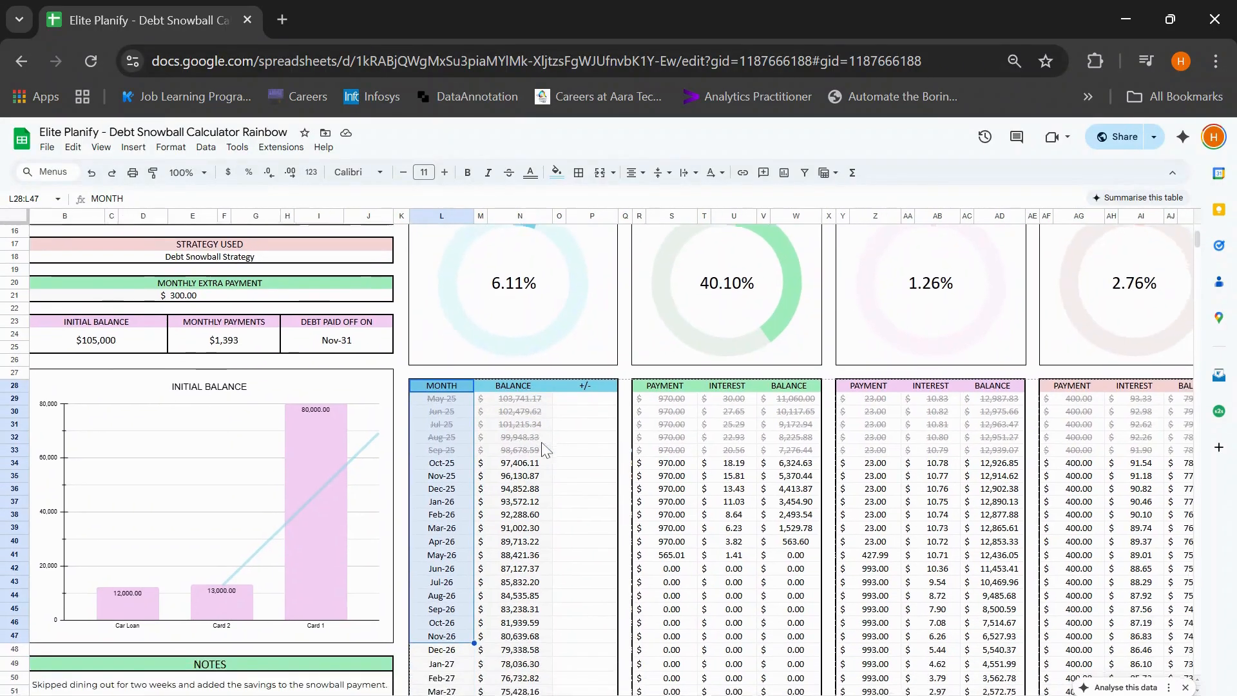
scroll(386, 393, up, 5)
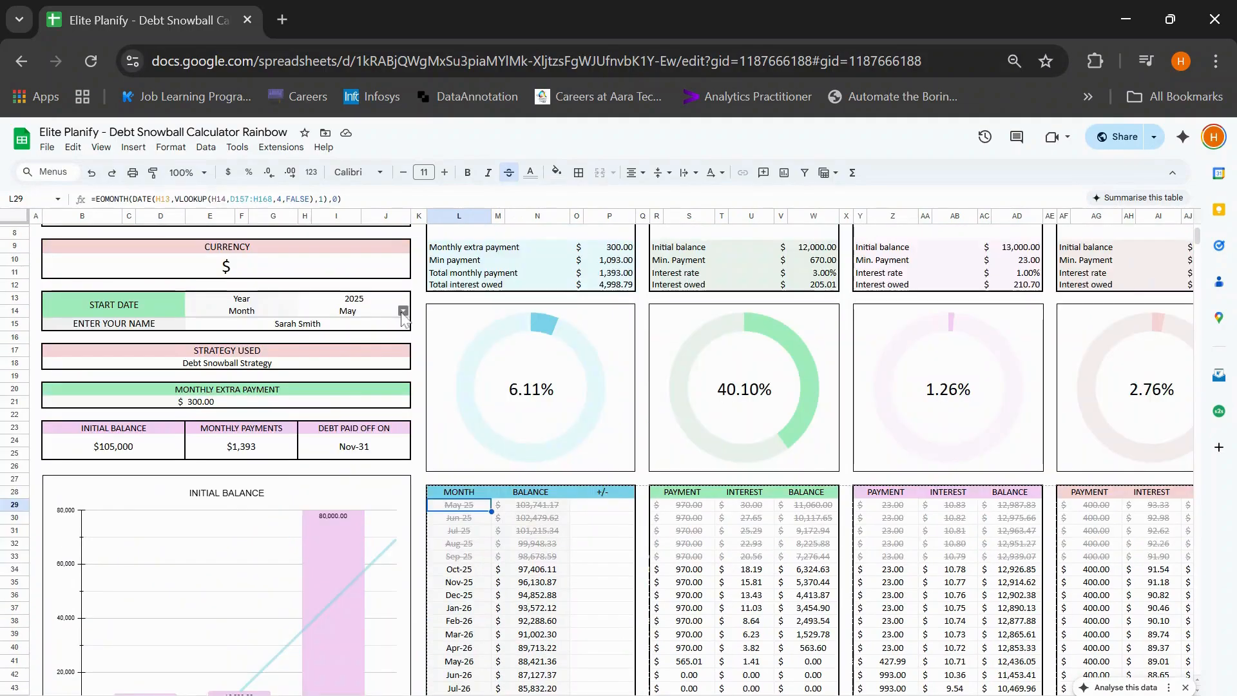
click(386, 312)
click(330, 419)
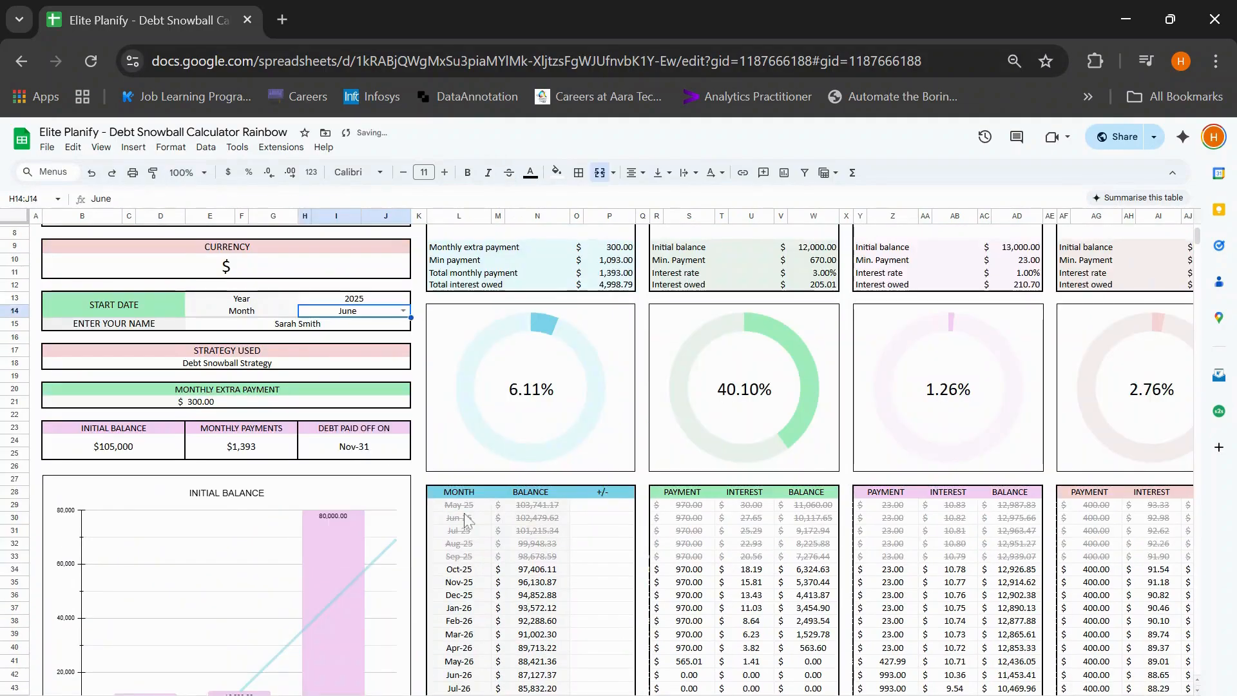
click(469, 507)
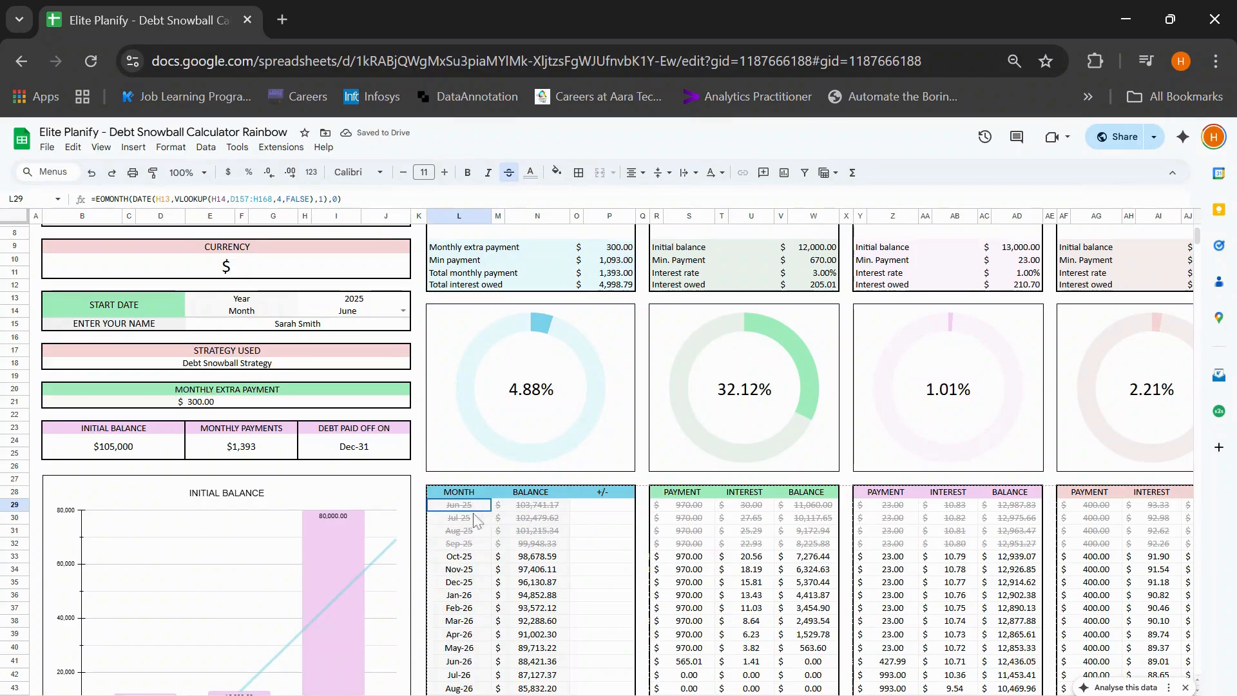
drag(474, 515, 822, 553)
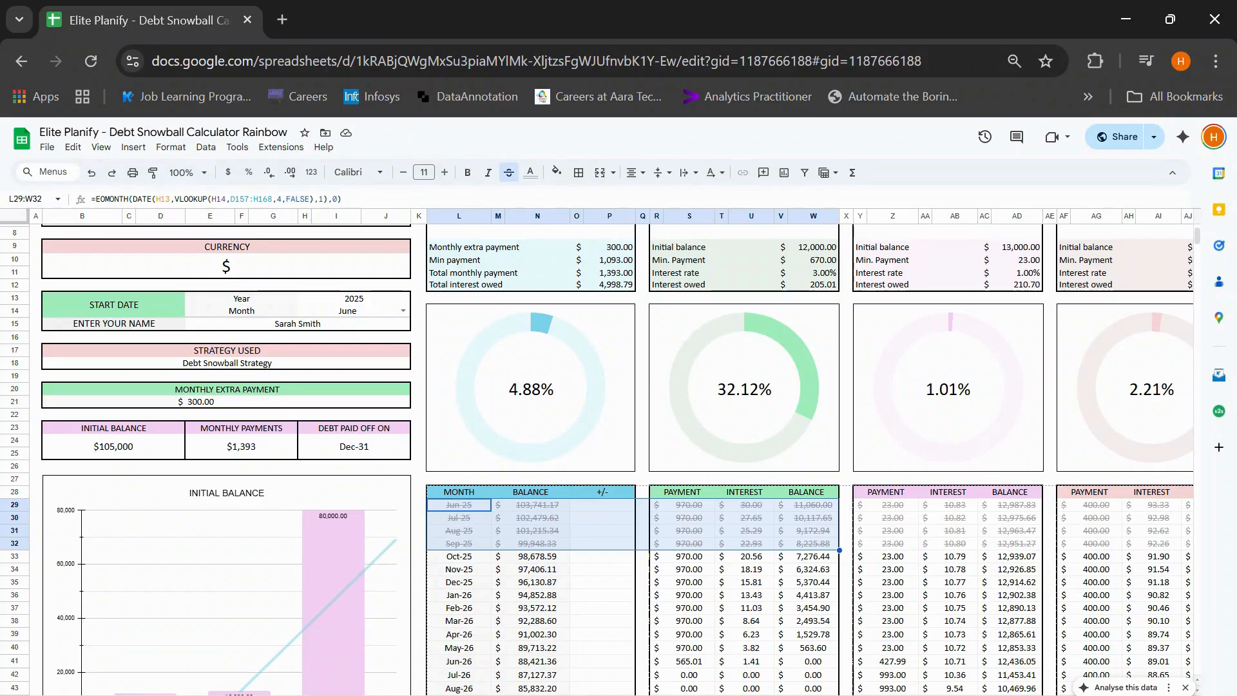
- Review the schedule's Balance and +/- columns and enter 600 as the +/- amount for Jun-25
click(540, 497)
drag(540, 497, 535, 670)
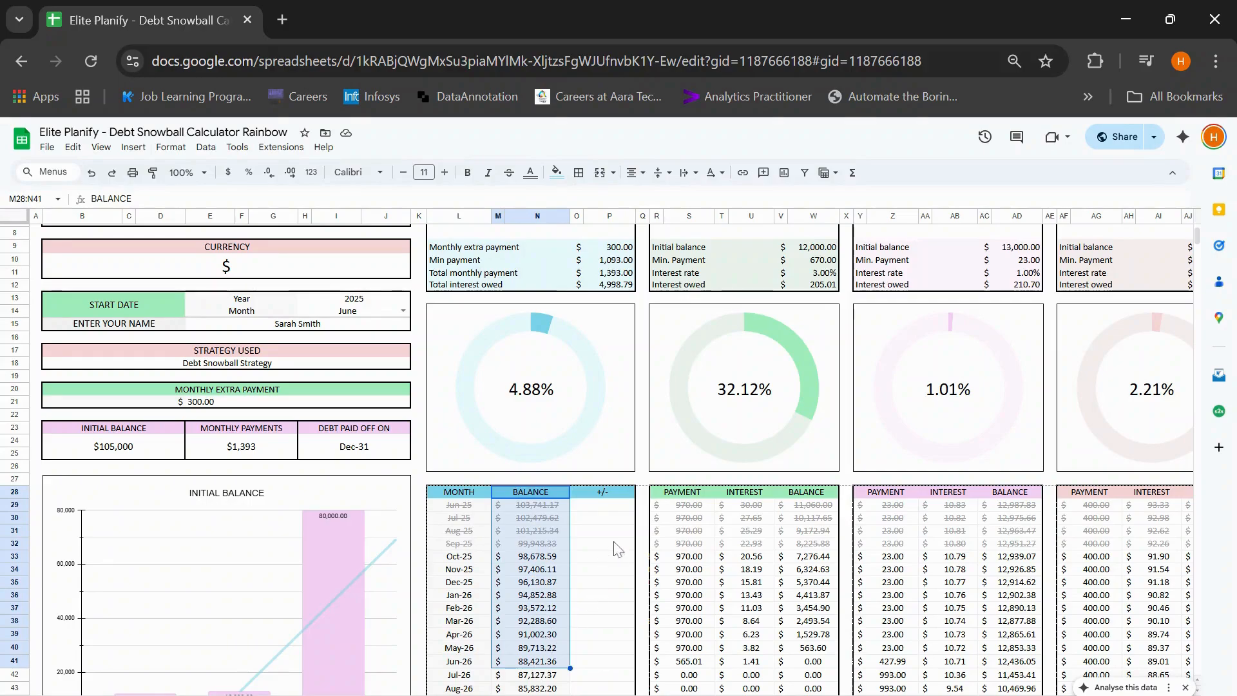
drag(618, 503, 603, 671)
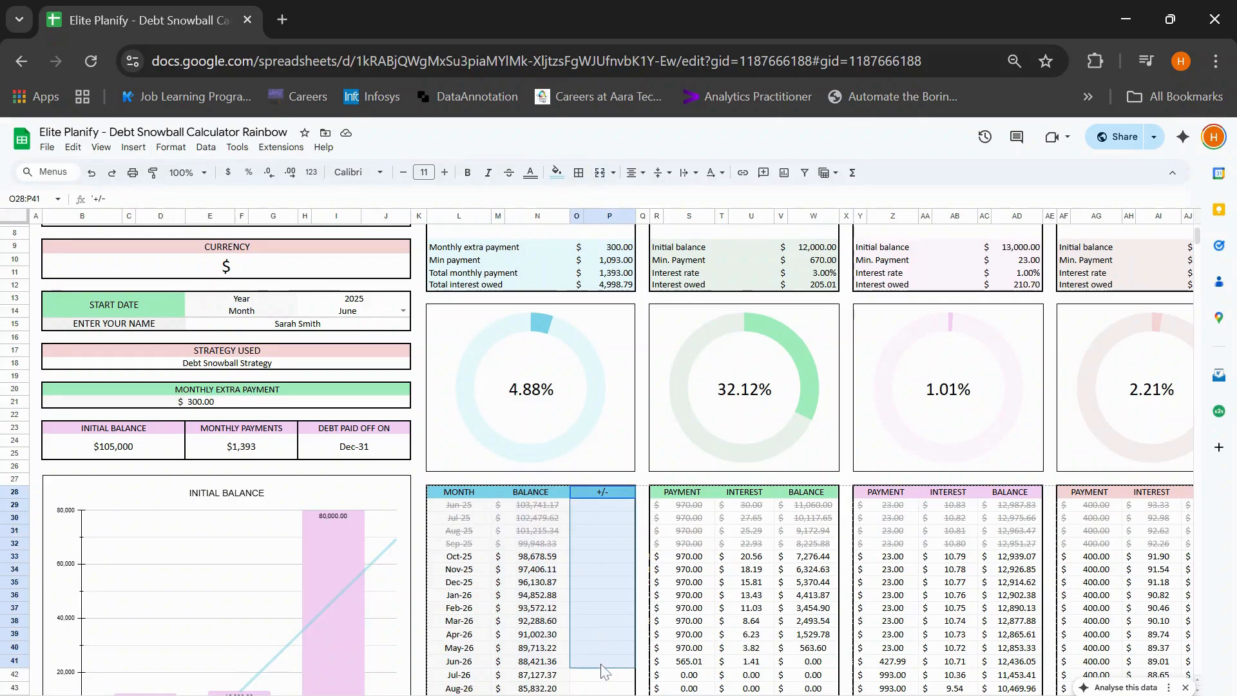
click(616, 508)
text(600)
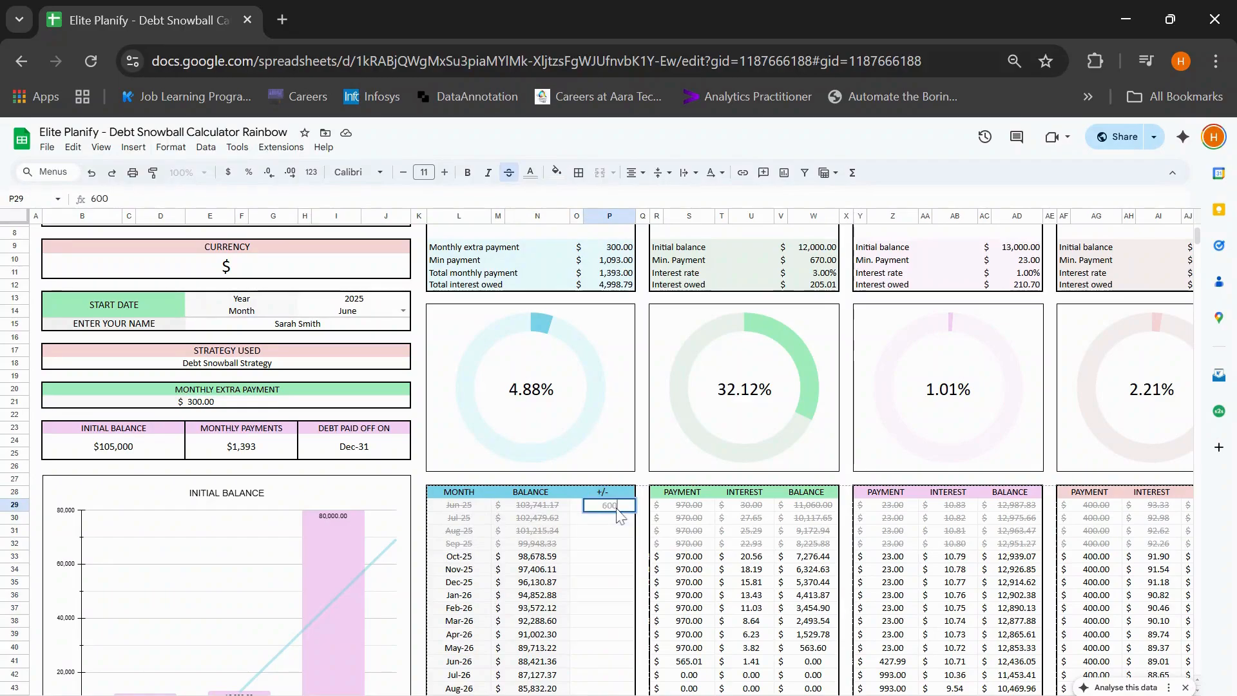
key(Return)
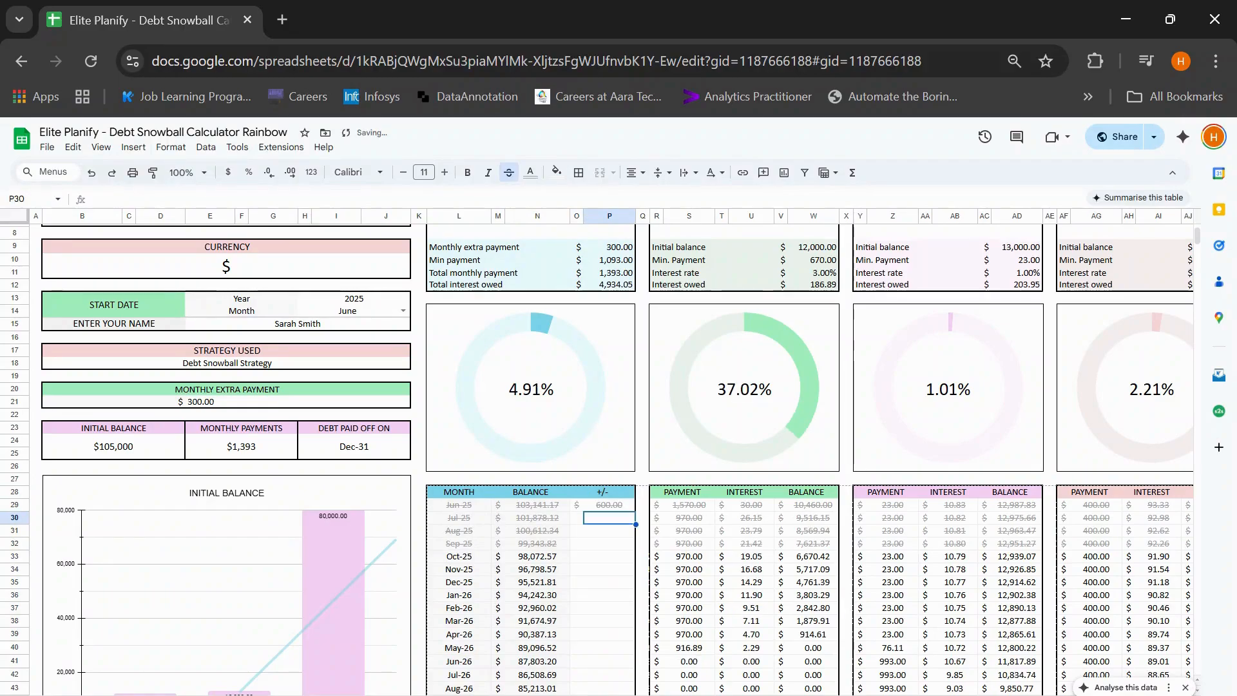
- Enter -300 as the +/- amount for Oct-25 and check that month's row through the first debt's balance
click(609, 557)
text(-300)
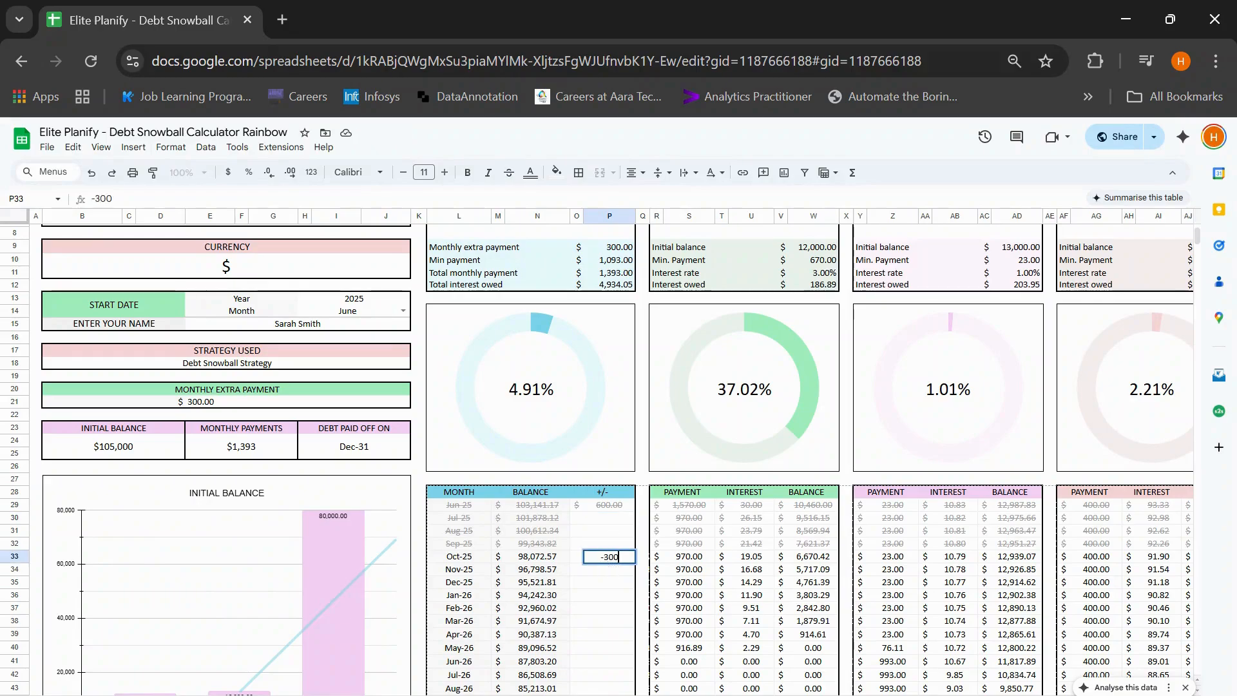
key(Return)
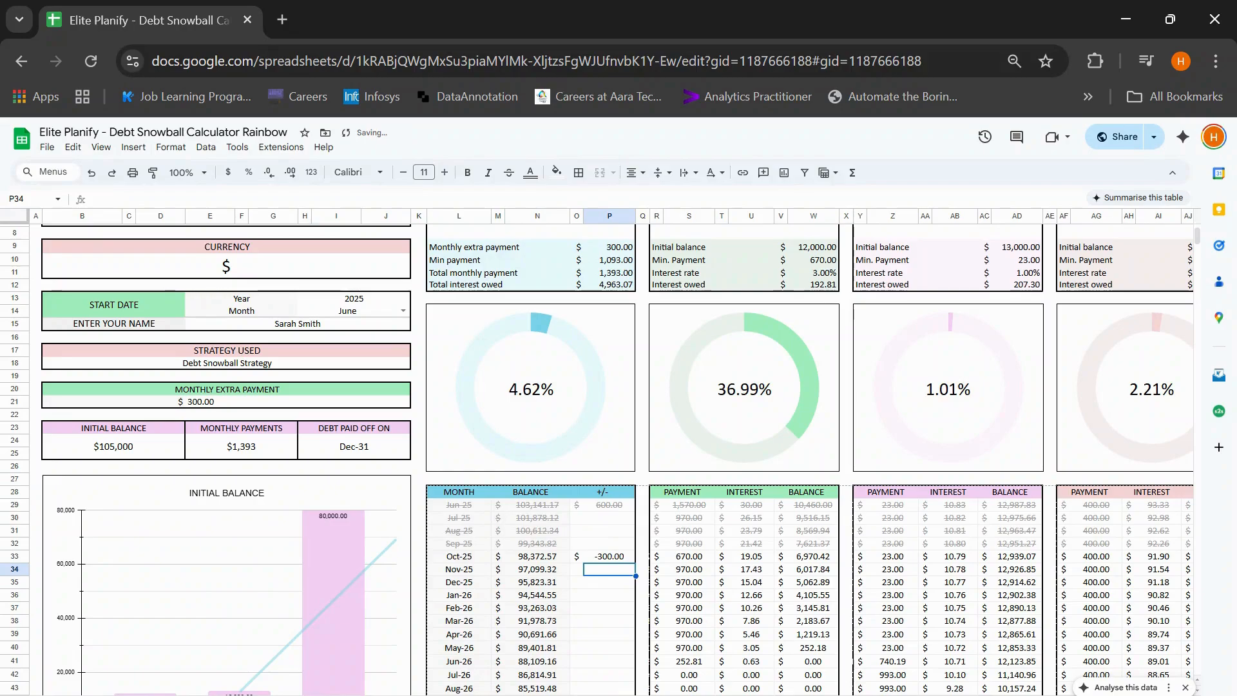
click(488, 561)
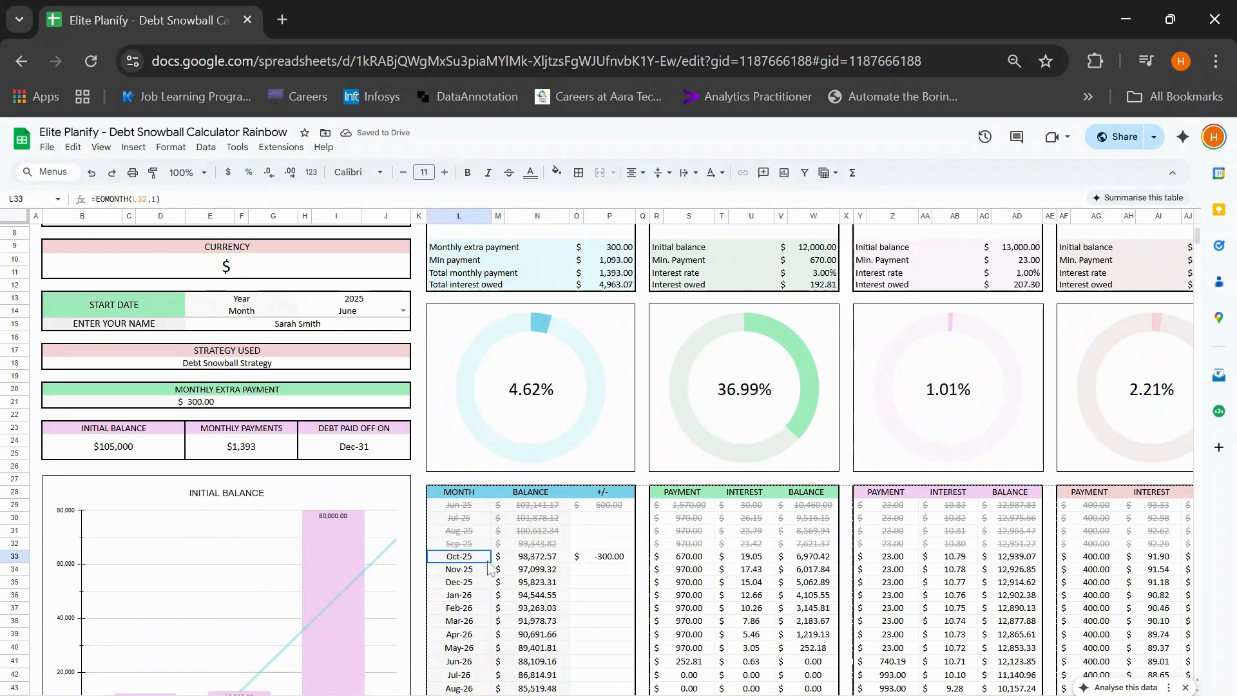
drag(488, 567, 817, 568)
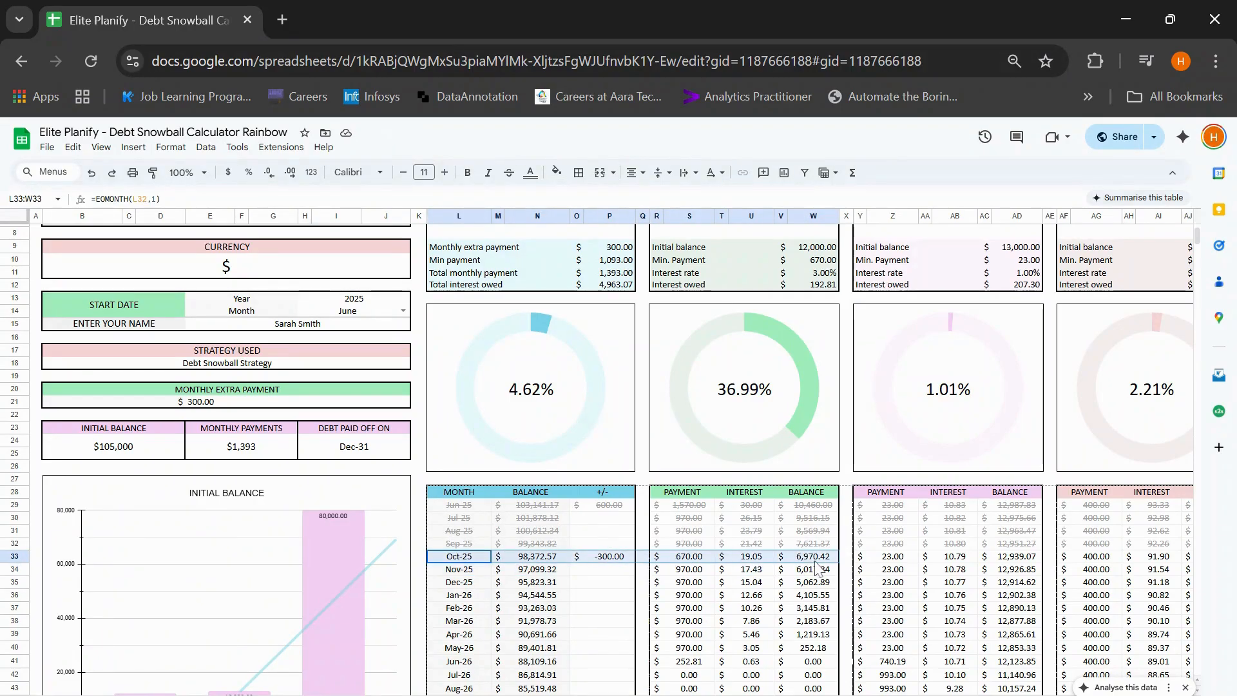
- Clear the +/- amounts entered for Jun-25 and Oct-25 in the payoff schedule
click(626, 507)
key(Delete)
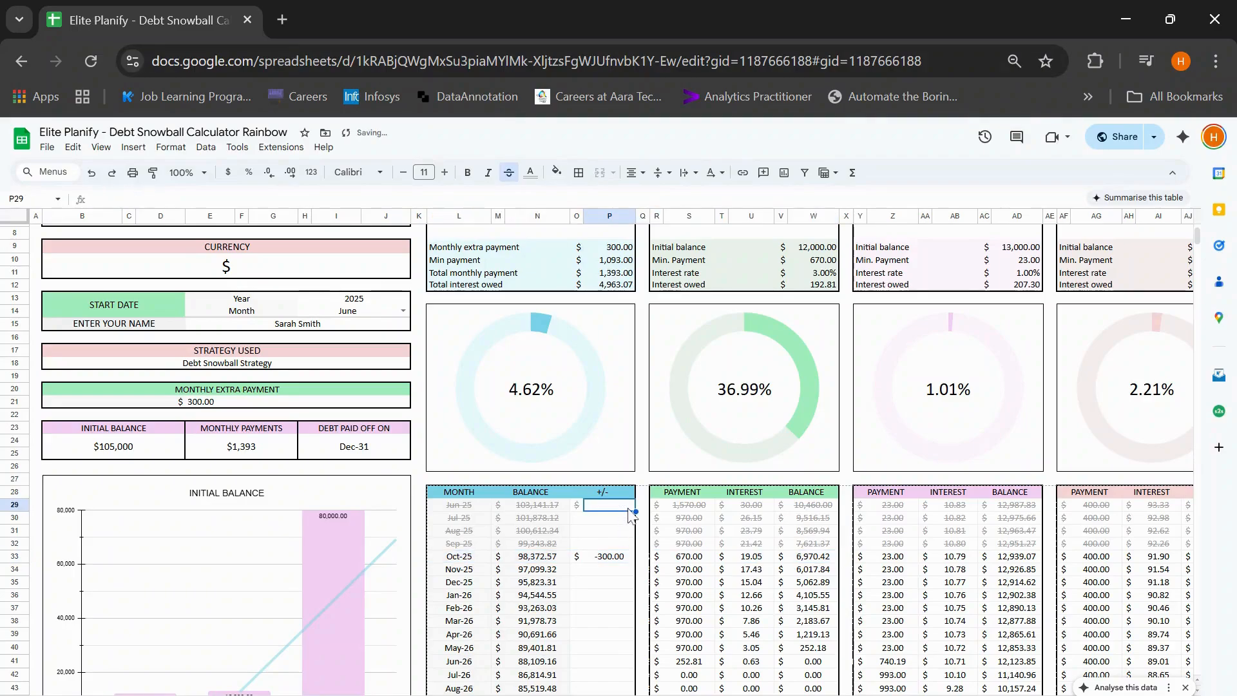
click(614, 555)
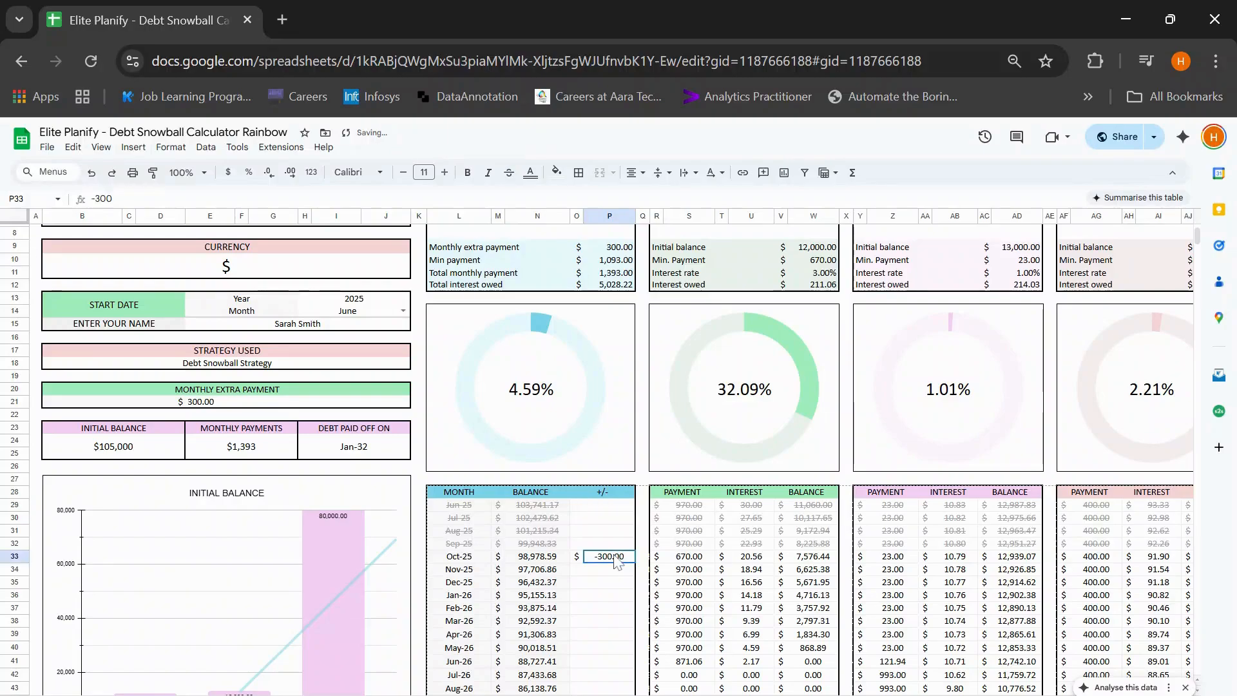
key(Delete)
- Set the start month to May and review the Oct-25 row across the first two debts
click(404, 311)
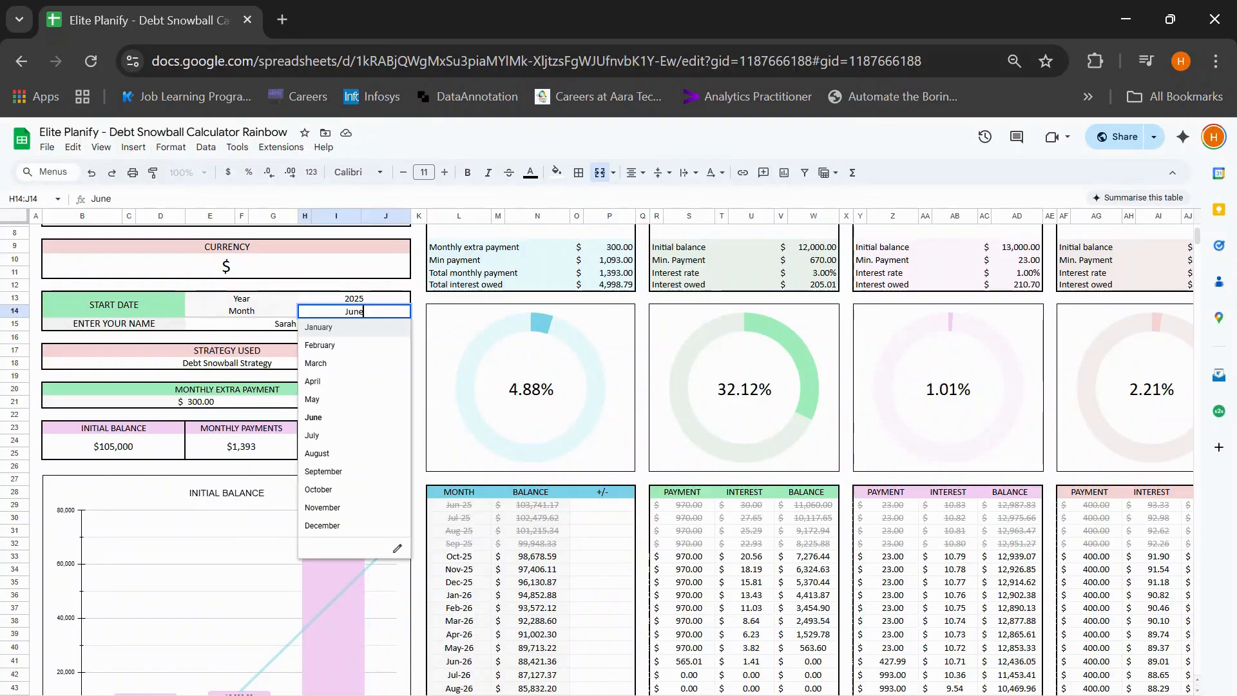
click(328, 402)
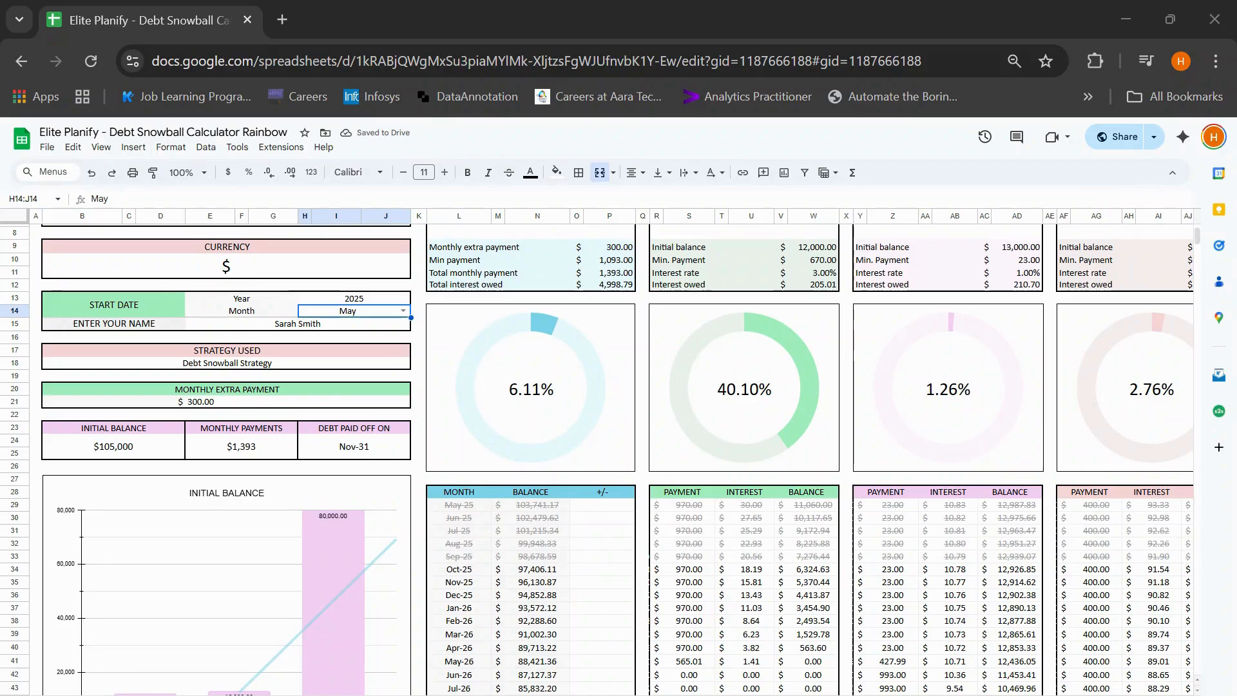
click(466, 573)
drag(465, 576, 1030, 579)
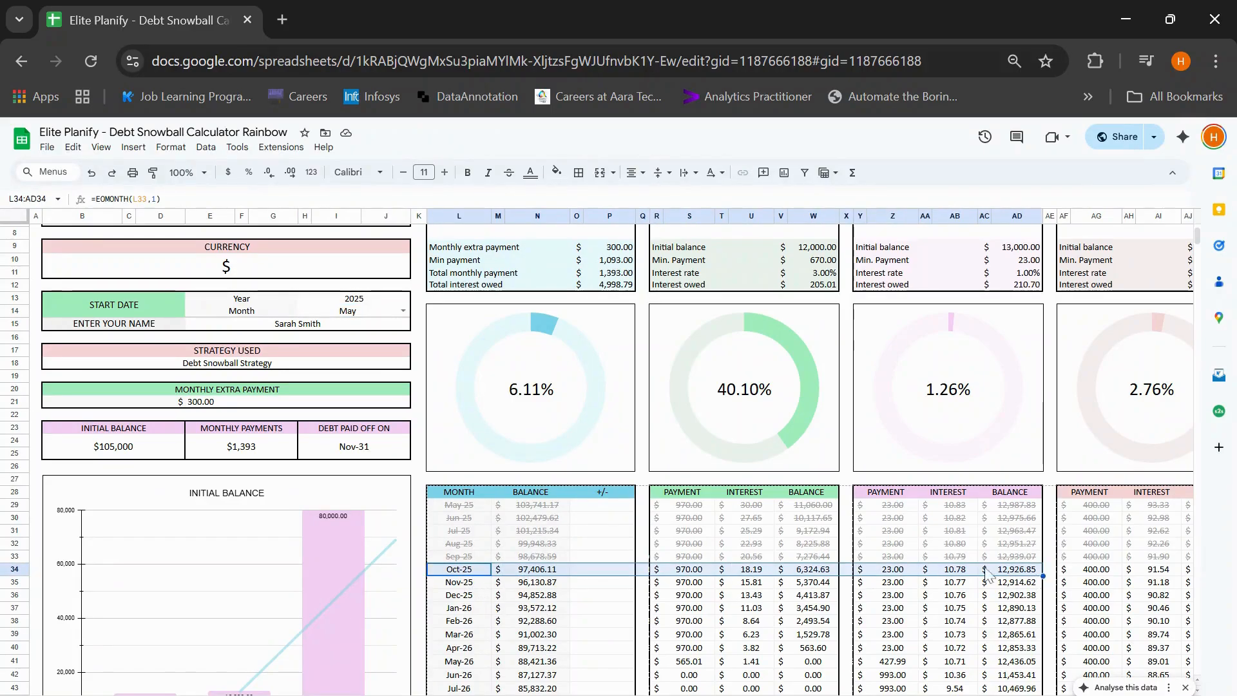
- Examine the first debt's Oct-25 payment, interest and balance, and compare the debts' payments from Oct-25 to May-26
click(685, 574)
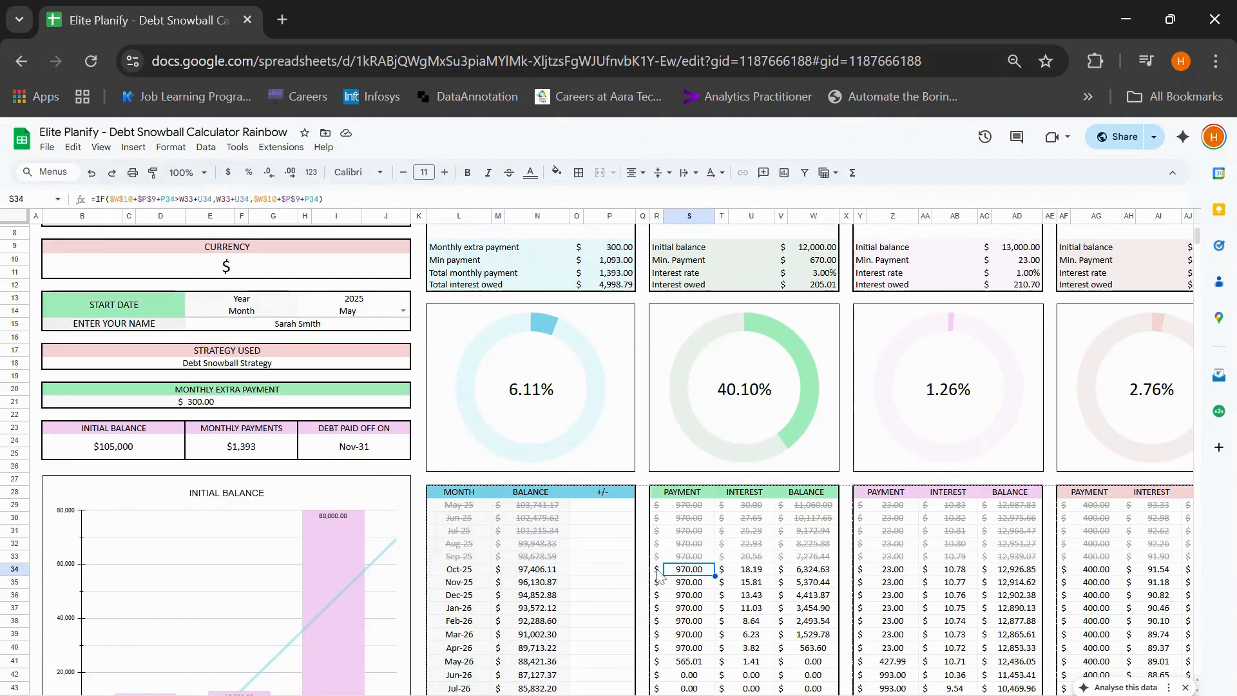
drag(657, 576, 810, 576)
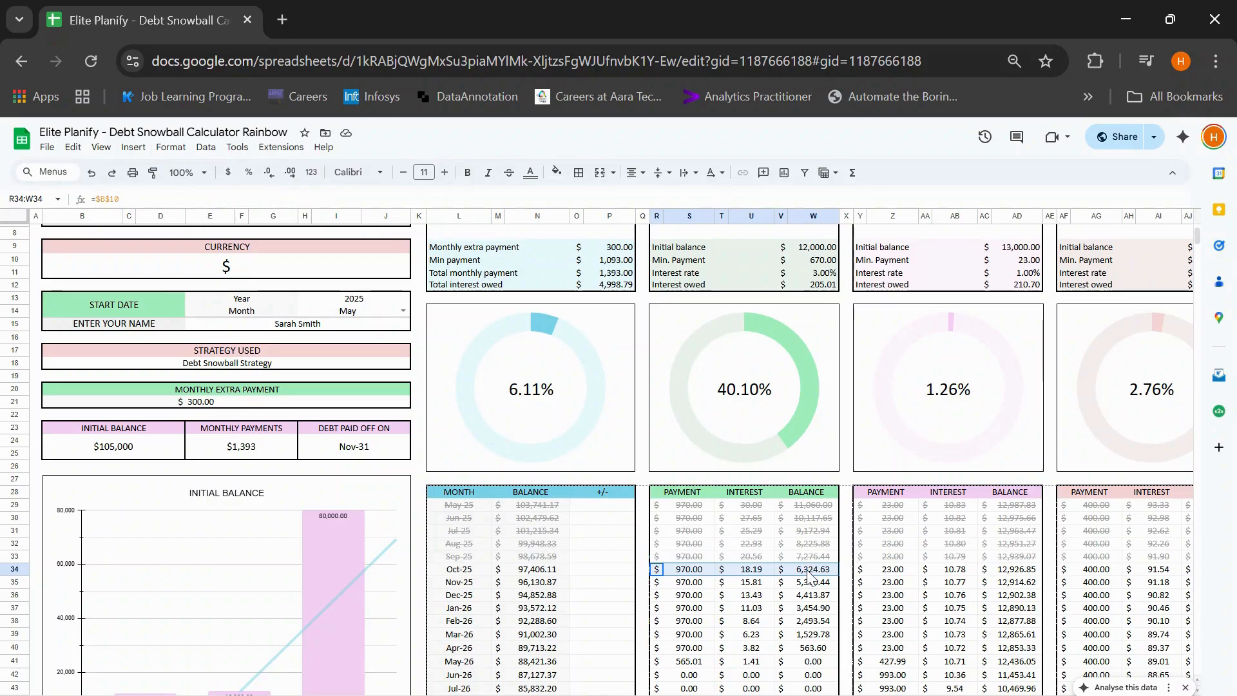
click(754, 571)
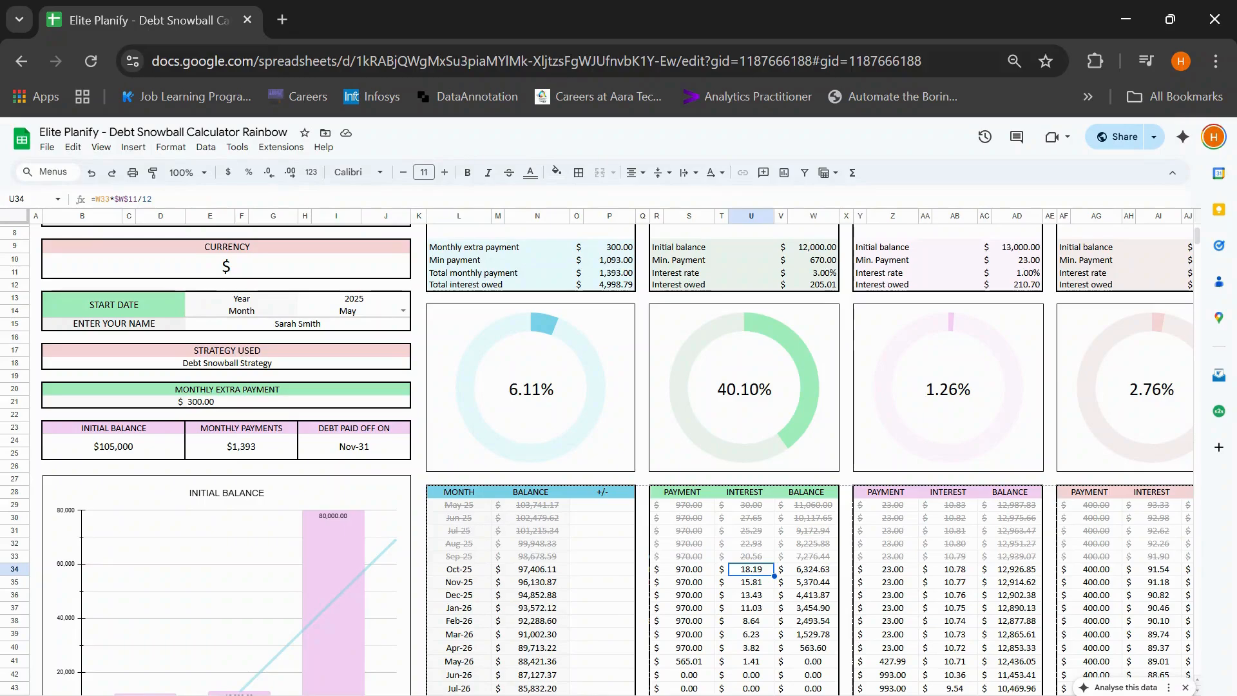
click(663, 572)
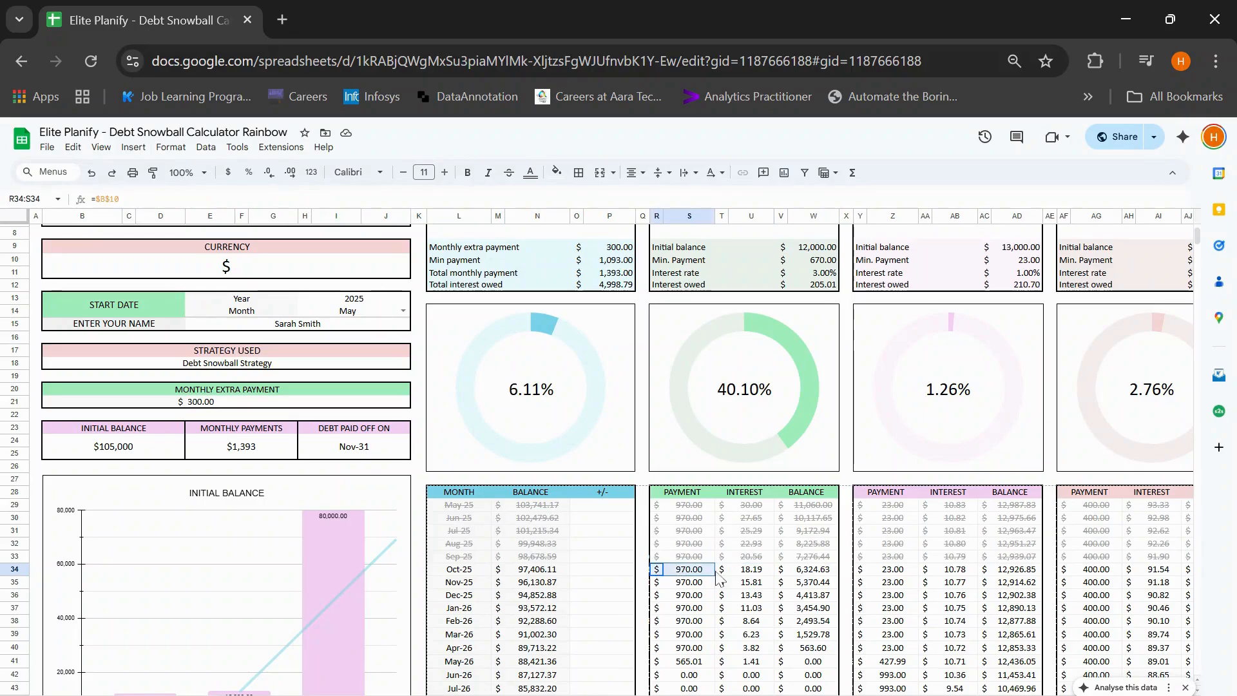
drag(717, 576, 754, 576)
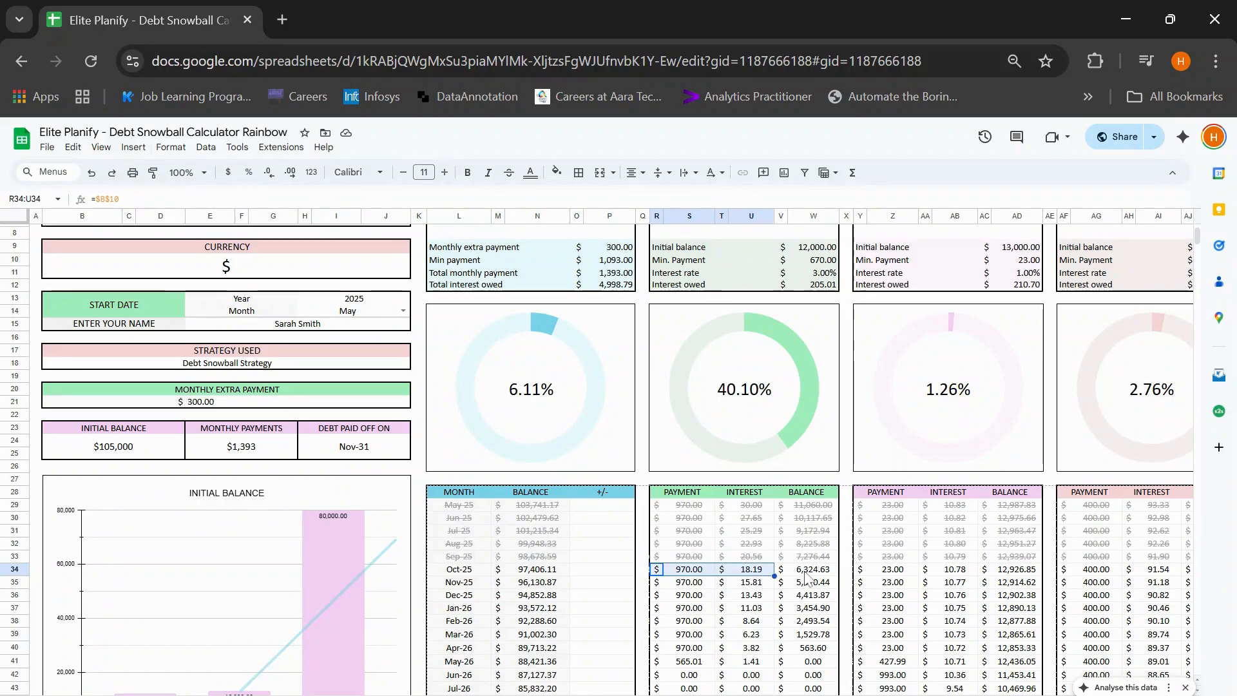
click(805, 575)
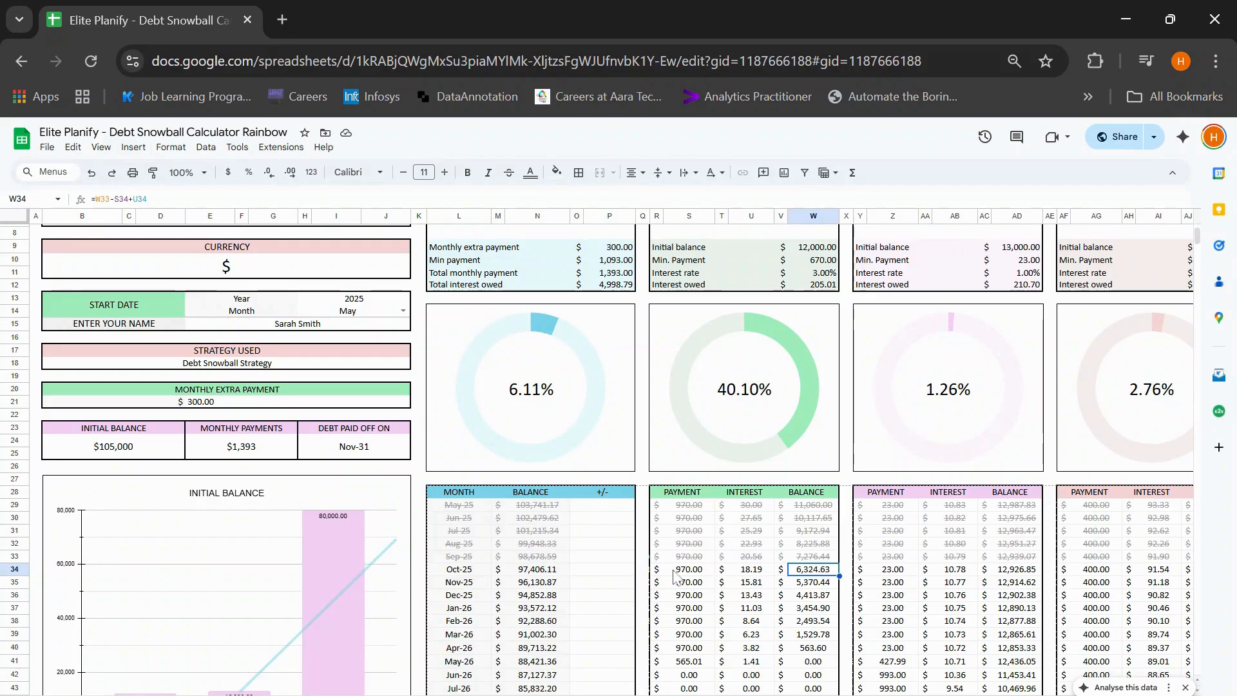
drag(673, 570, 1092, 667)
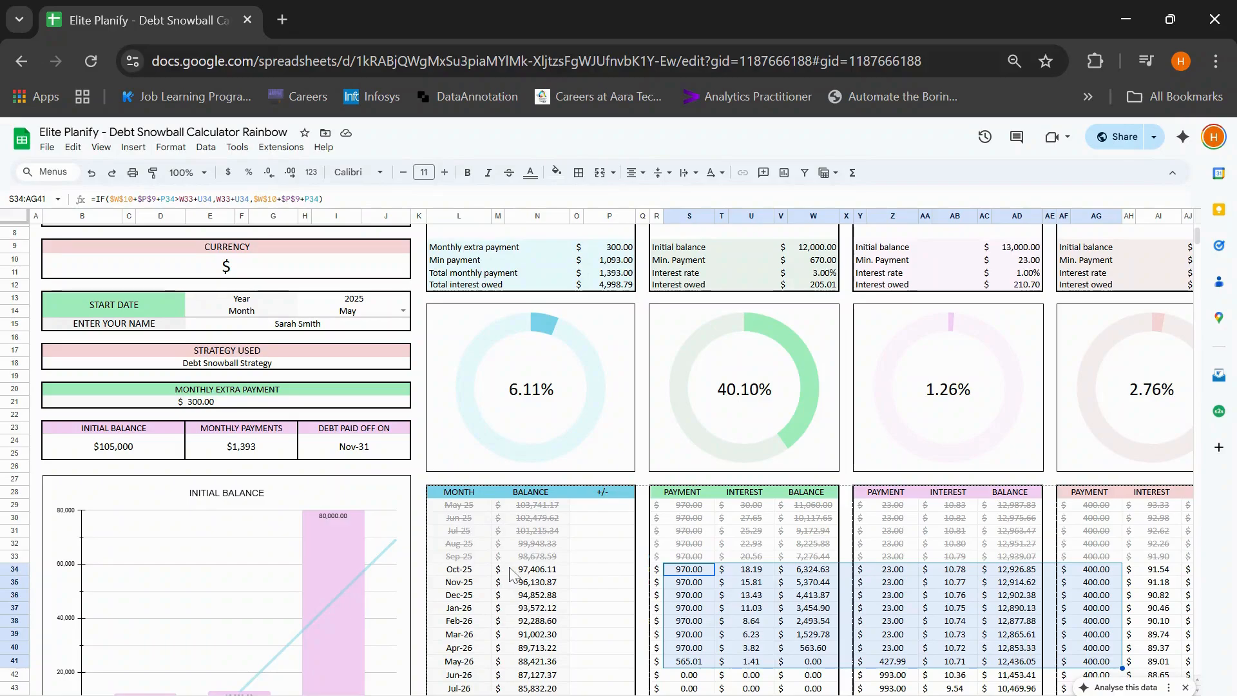
- Examine the rest of the payoff schedule, including the months and balances from Jun-30 to Oct-31
scroll(598, 459, down, 3)
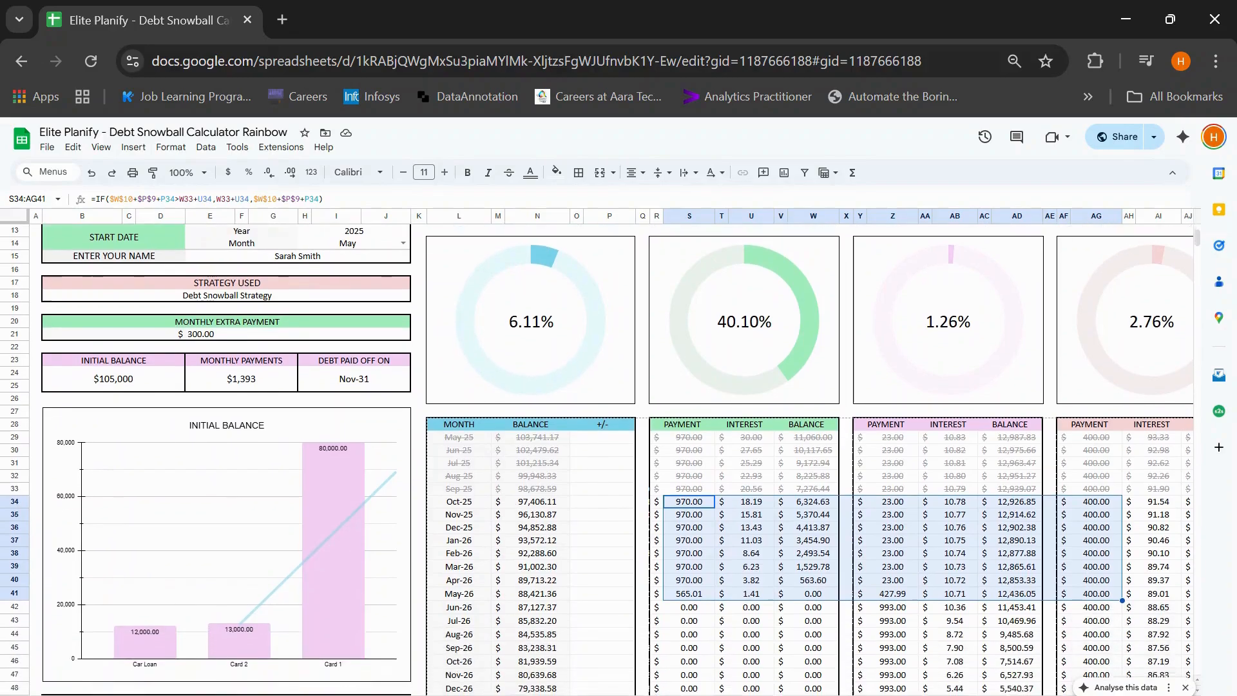
scroll(598, 459, down, 3)
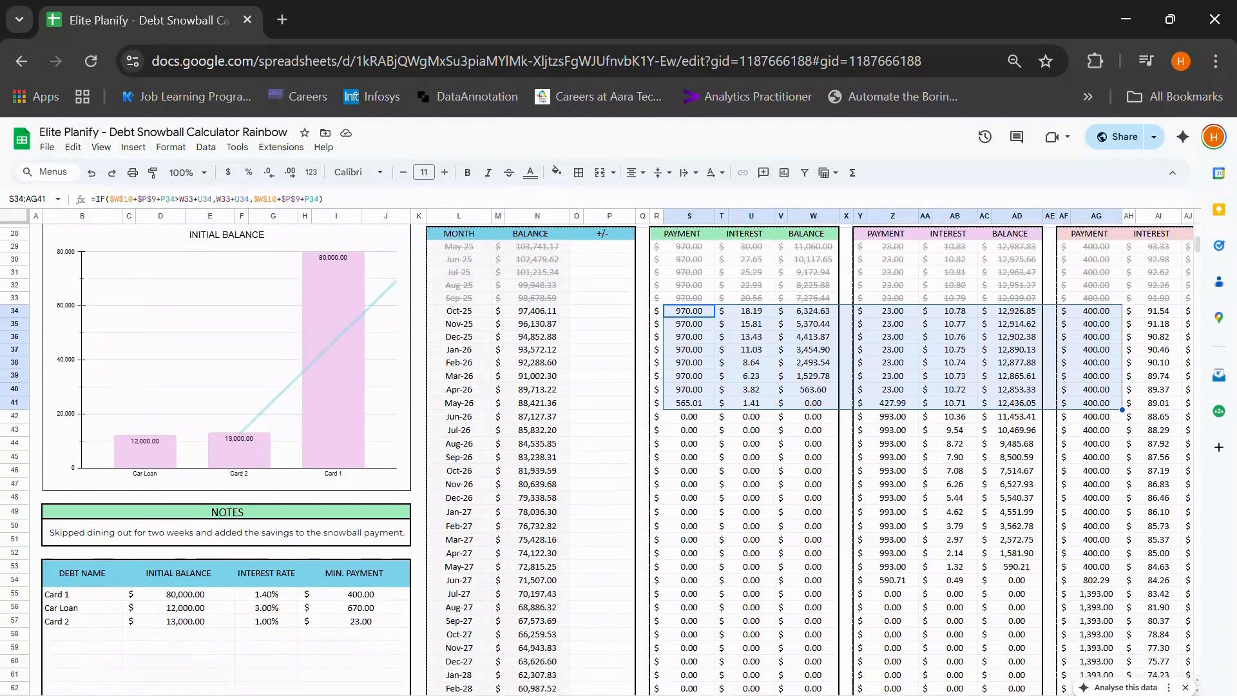
scroll(598, 459, up, 6)
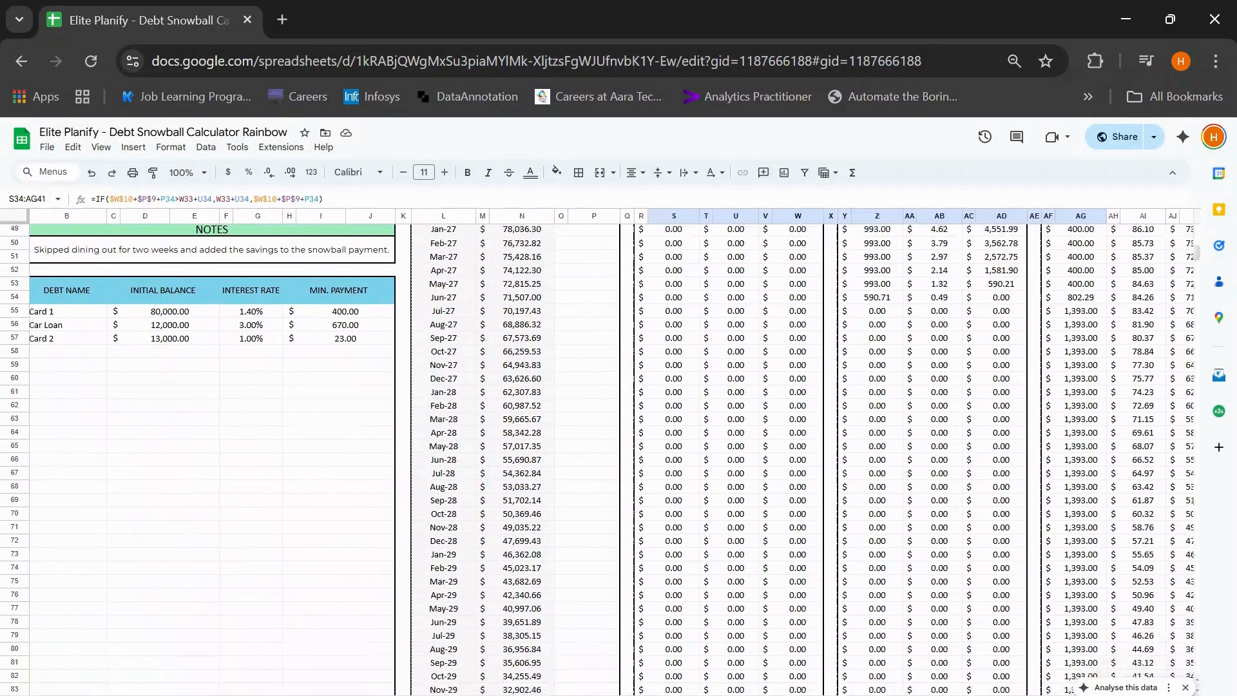
scroll(598, 459, down, 6)
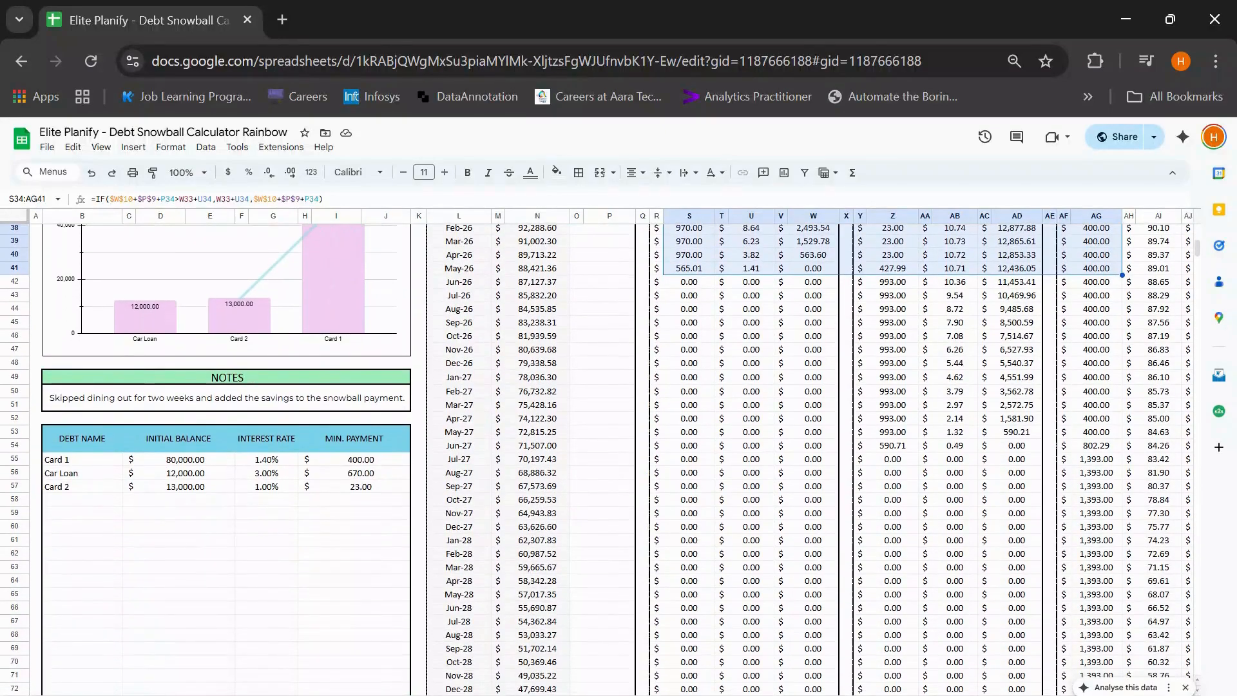
scroll(598, 459, down, 4)
scroll(560, 592, down, 4)
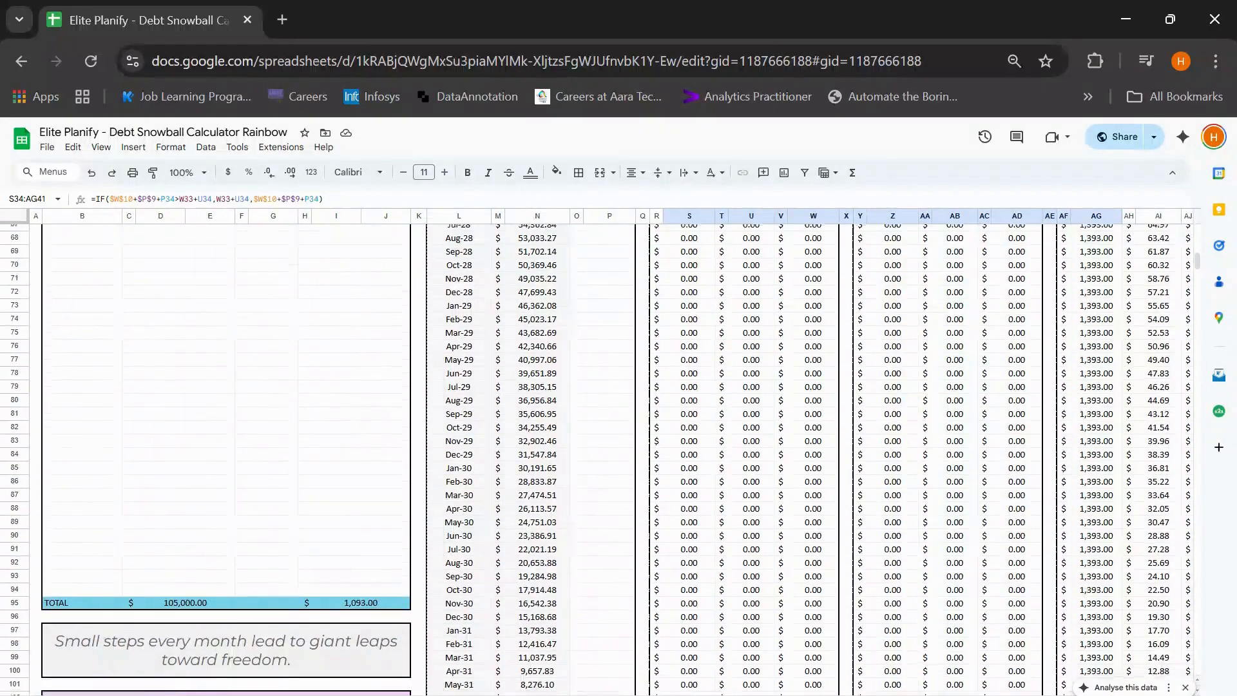
drag(560, 592, 444, 377)
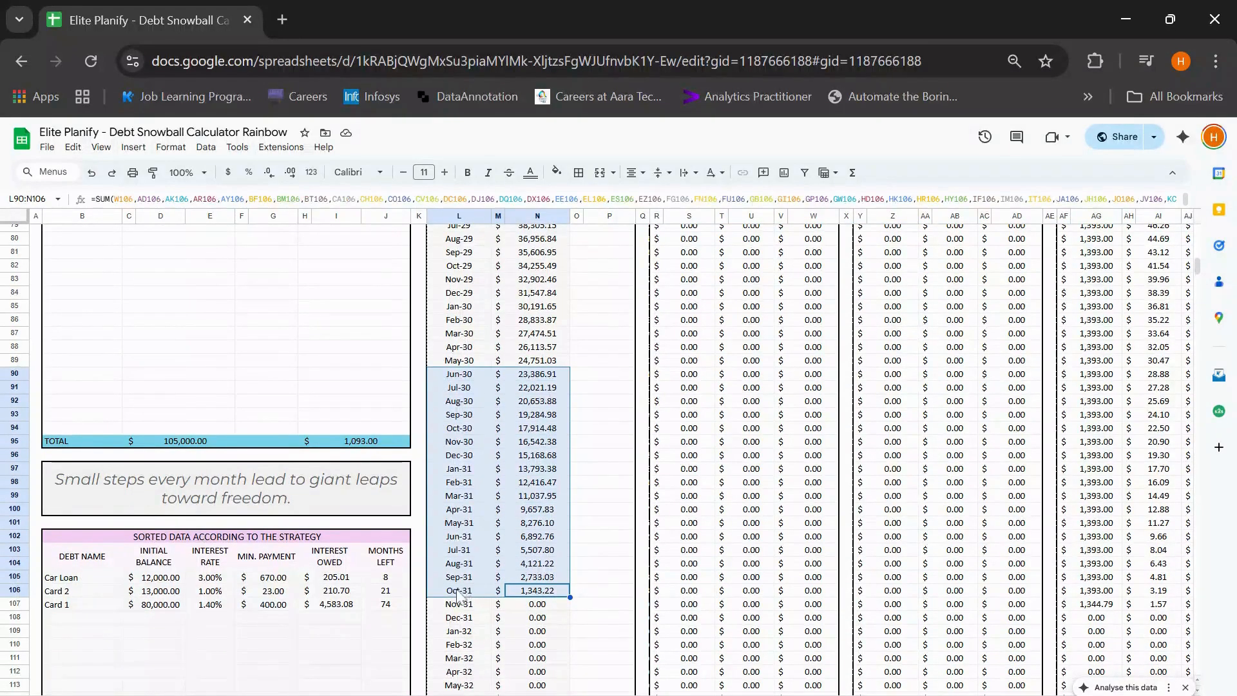
drag(463, 592, 515, 598)
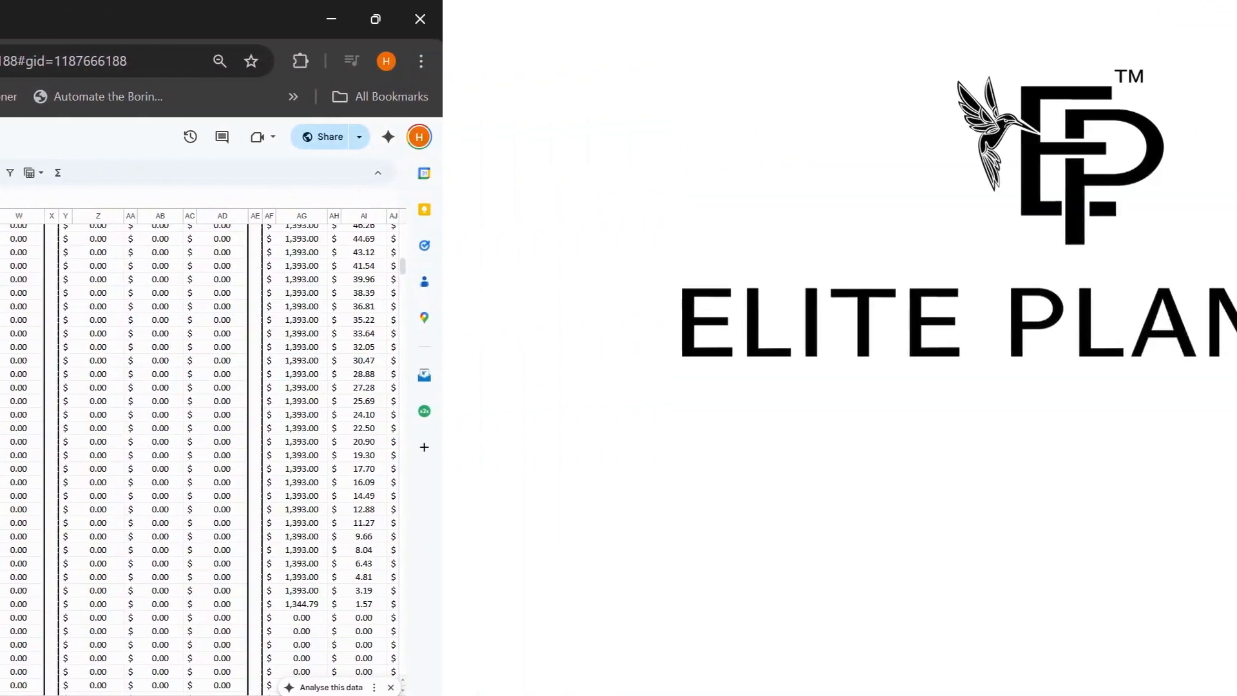